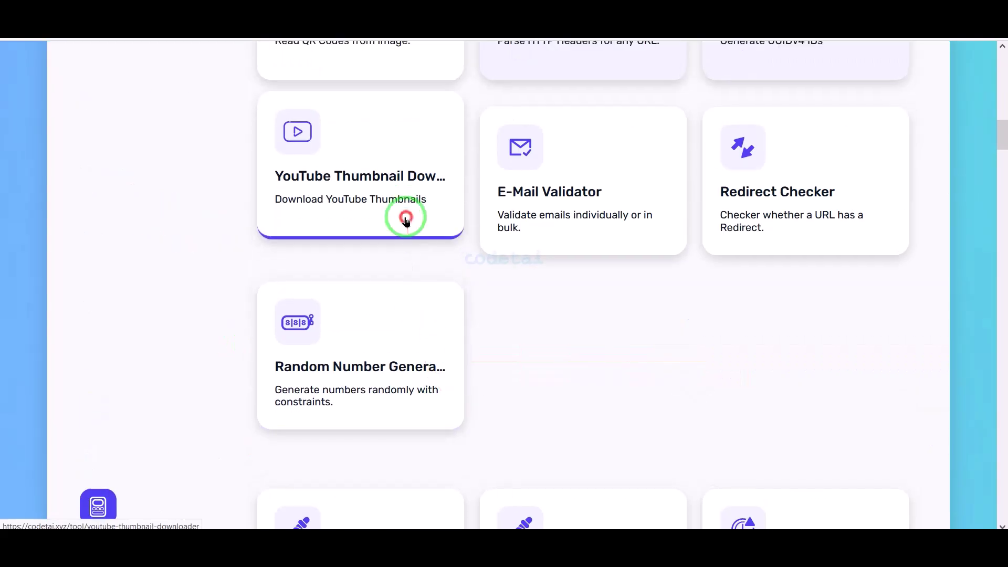
Open the YouTube Thumbnail Downloader tool and look over its page
left_click(407, 218)
scroll(450, 263, "down", 10)
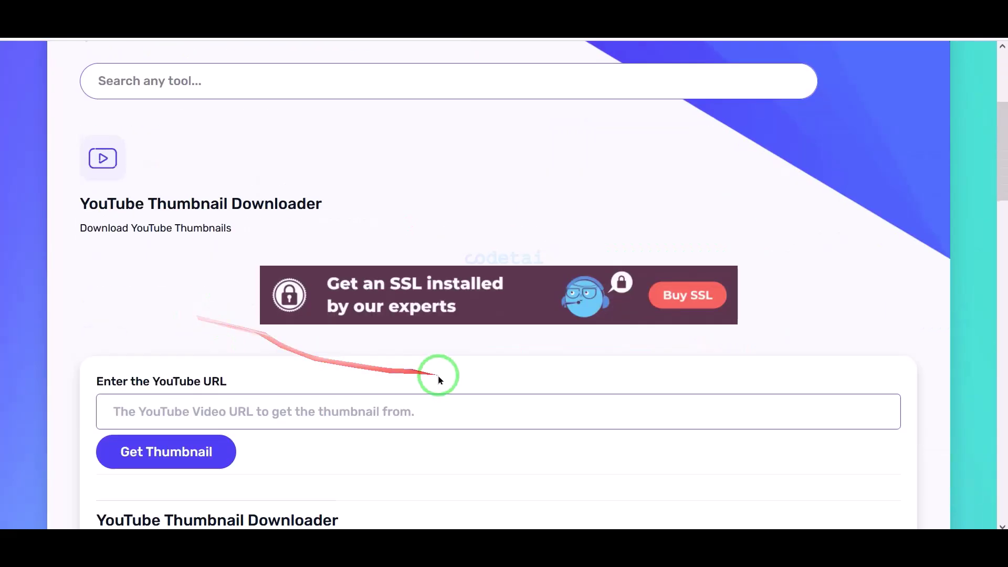
scroll(530, 399, "up", 5)
scroll(649, 350, "up", 5)
scroll(609, 357, "down", 1)
left_click_drag(247, 141, 752, 226)
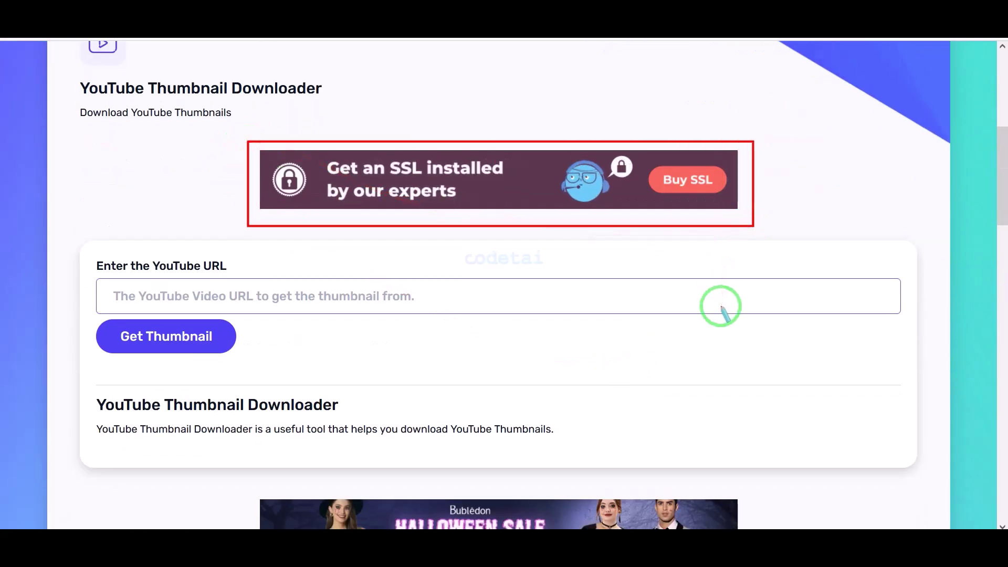
scroll(687, 345, "down", 4)
left_click_drag(239, 257, 759, 343)
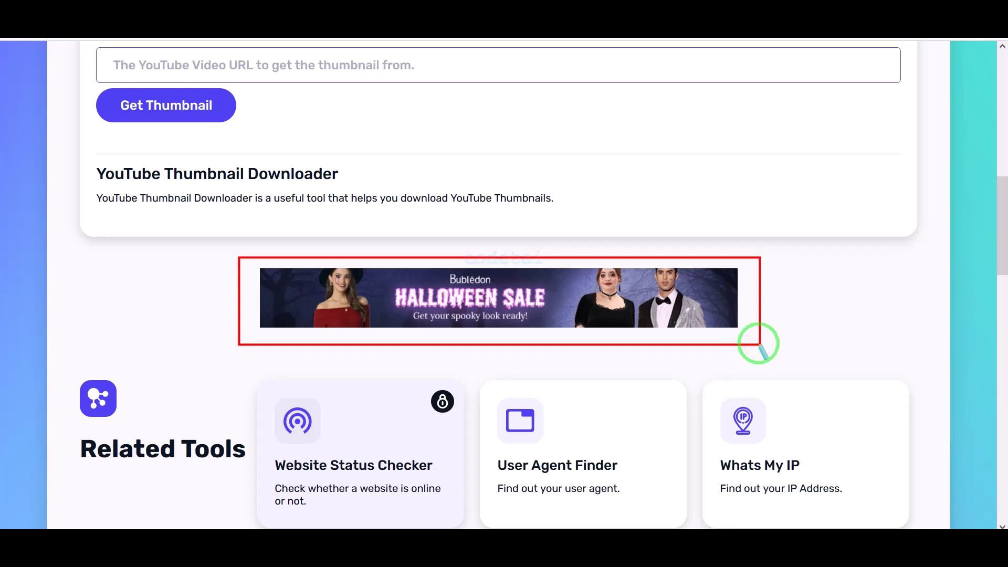
scroll(754, 343, "up", 10)
Review the $2.99 monthly and $29.99 yearly pricing plans, then sign in as admin
left_click(739, 109)
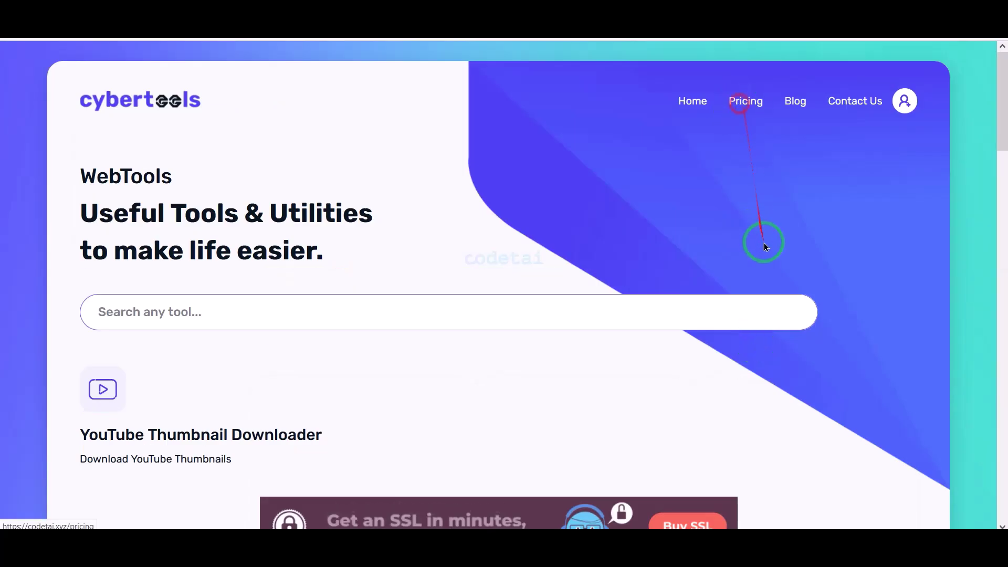
scroll(711, 249, "down", 5)
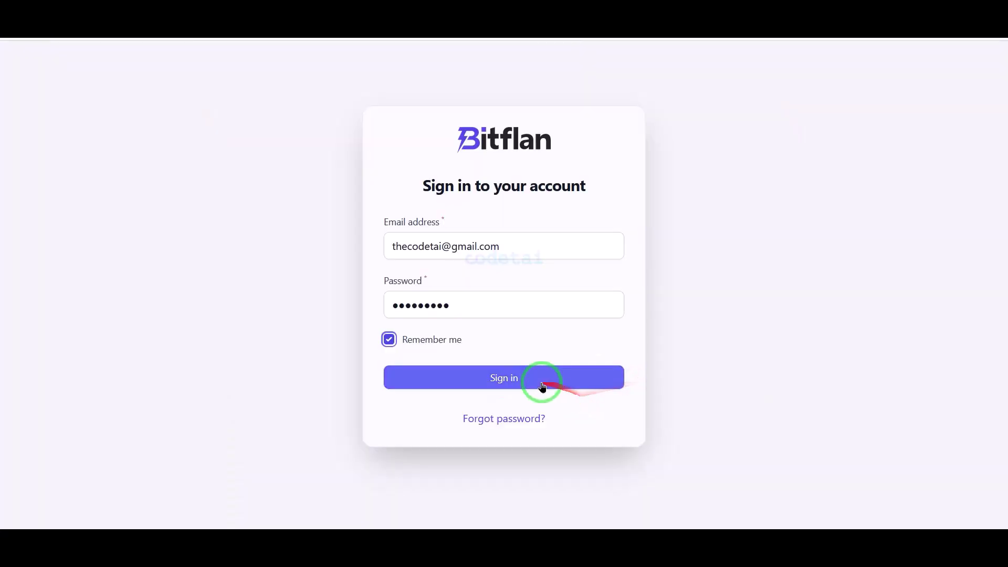
left_click(543, 387)
Scroll the admin dashboard to review the 11 total views, Tool Uses table and sidebar menu
scroll(758, 363, "down", 5)
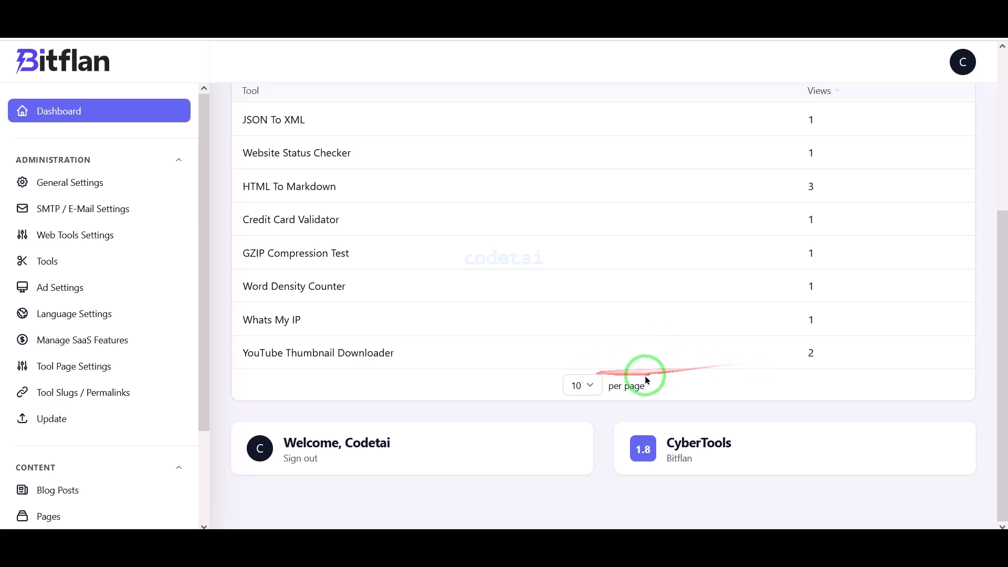
scroll(732, 299, "up", 5)
scroll(128, 237, "down", 6)
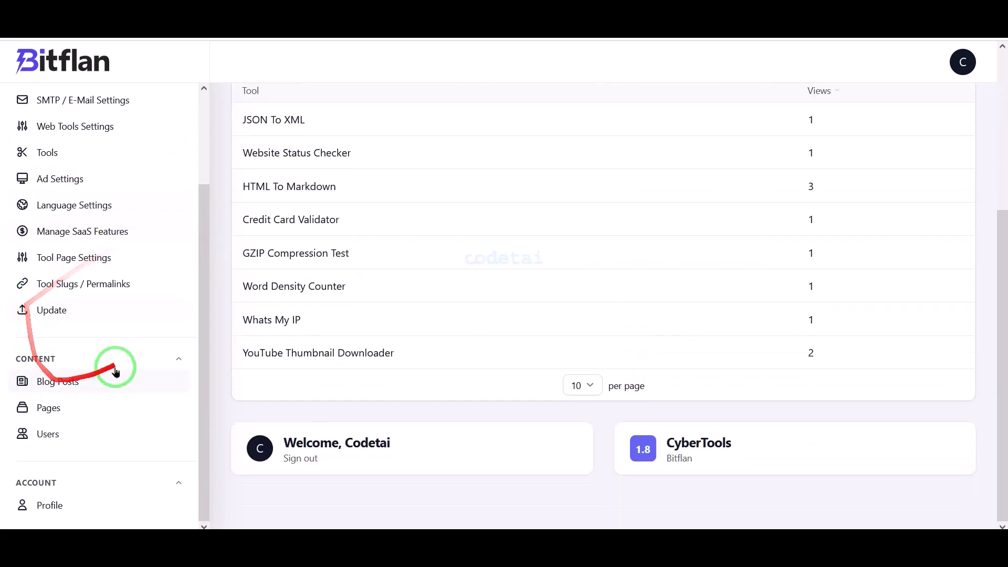
scroll(117, 338, "up", 3)
scroll(132, 353, "down", 3)
scroll(809, 433, "up", 5)
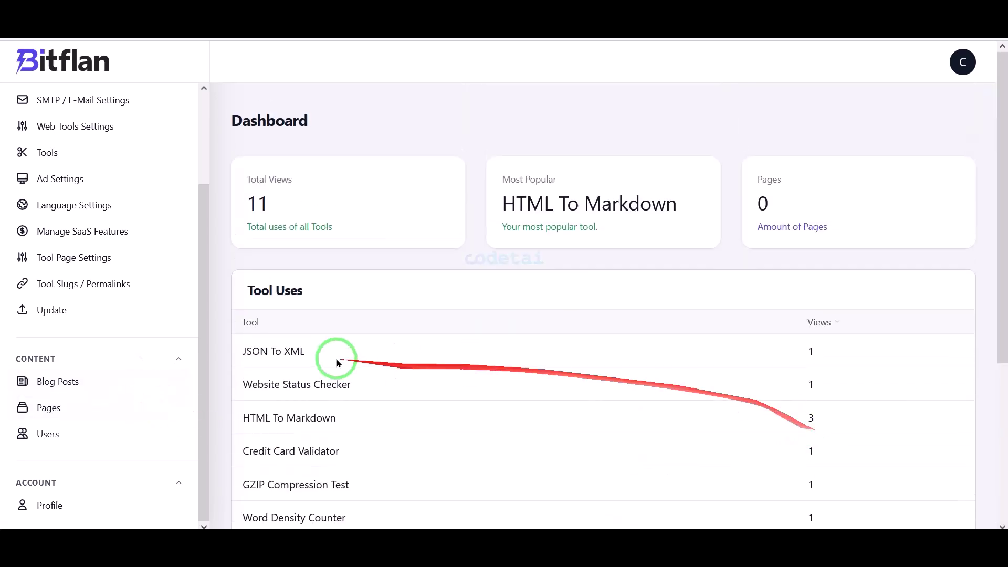
scroll(131, 300, "up", 3)
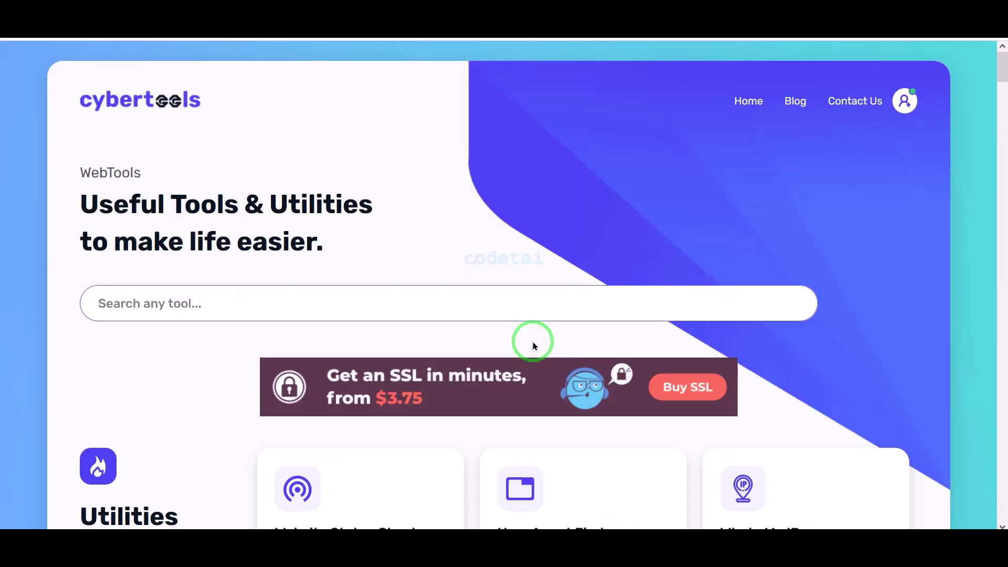
Browse the homepage's utility, converter, security and domain tool sections, then return to the top
scroll(533, 339, "down", 8)
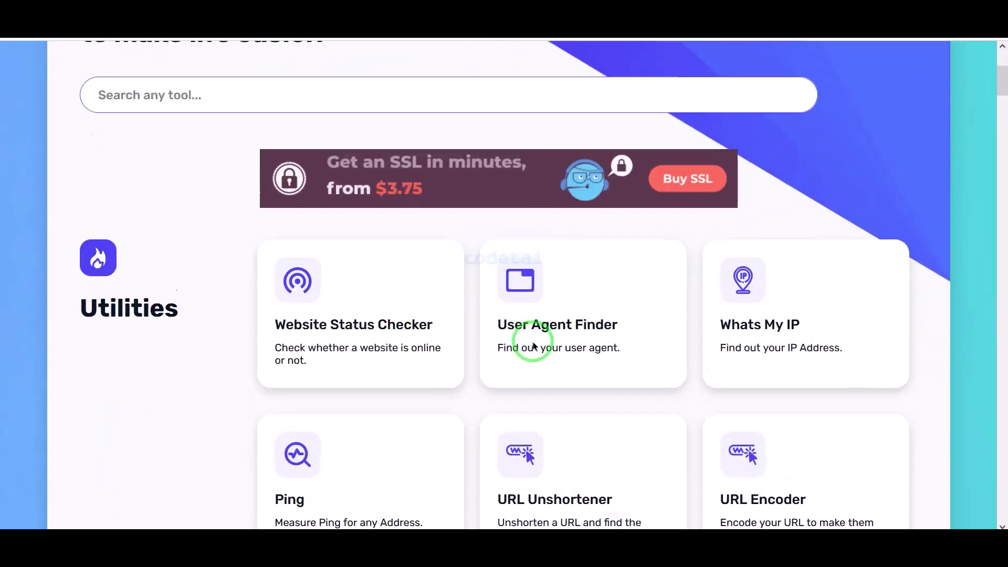
scroll(447, 391, "down", 10)
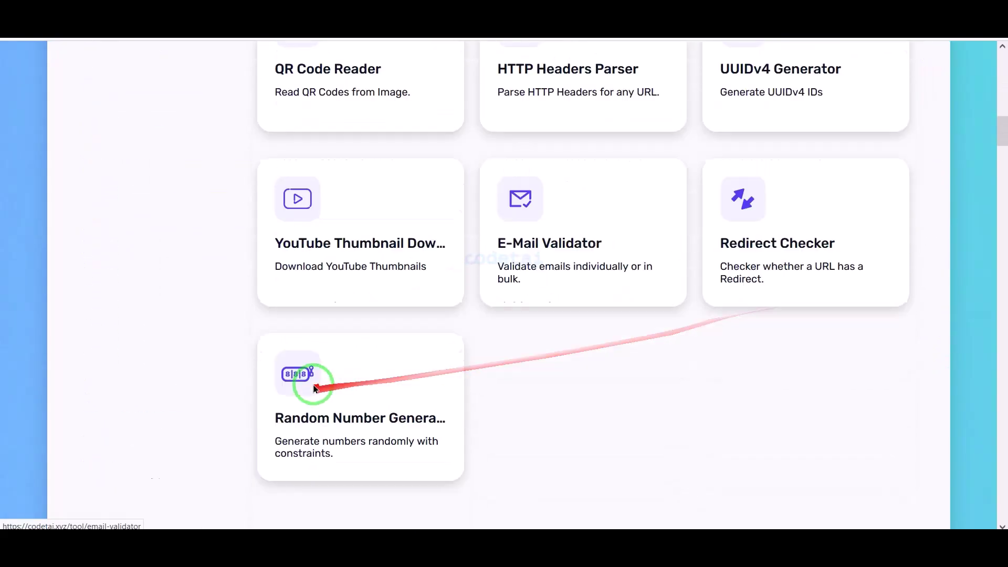
scroll(431, 248, "down", 15)
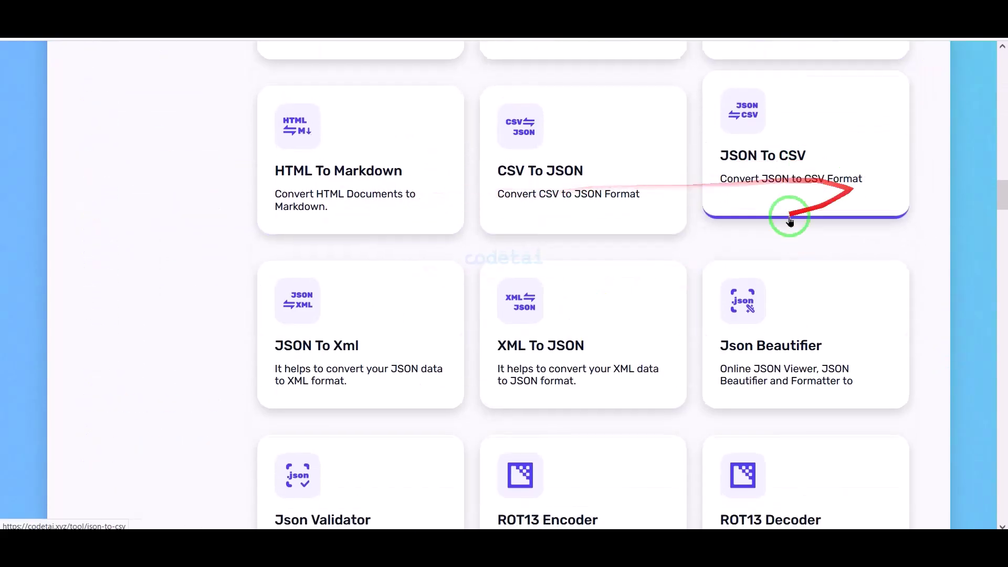
scroll(551, 279, "down", 15)
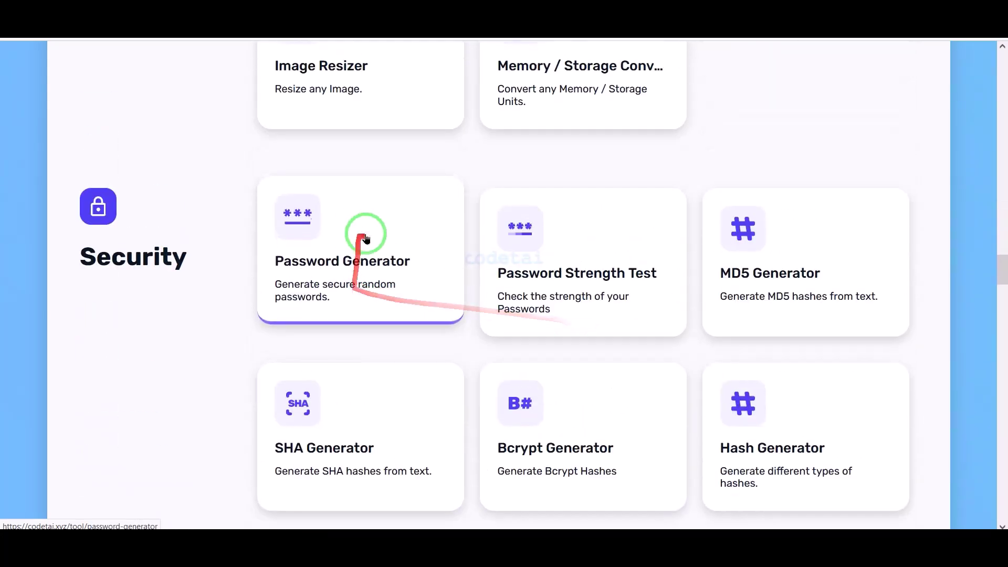
scroll(731, 302, "down", 15)
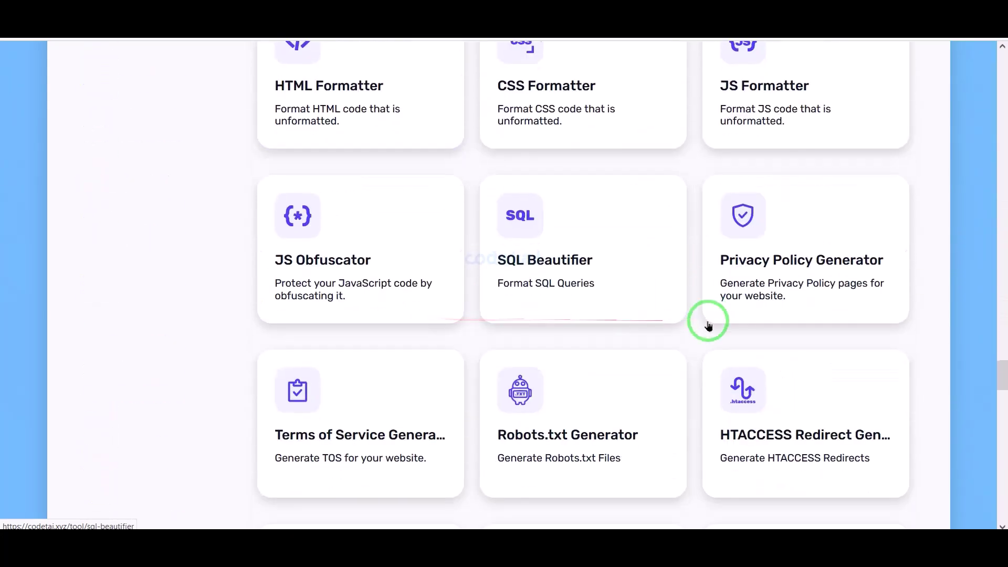
scroll(407, 371, "down", 10)
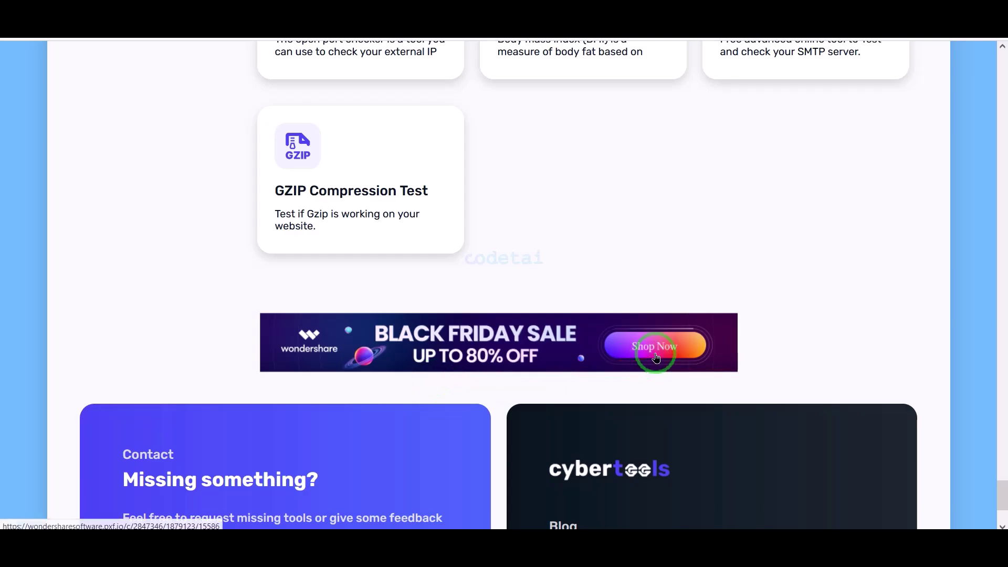
scroll(670, 340, "up", 20)
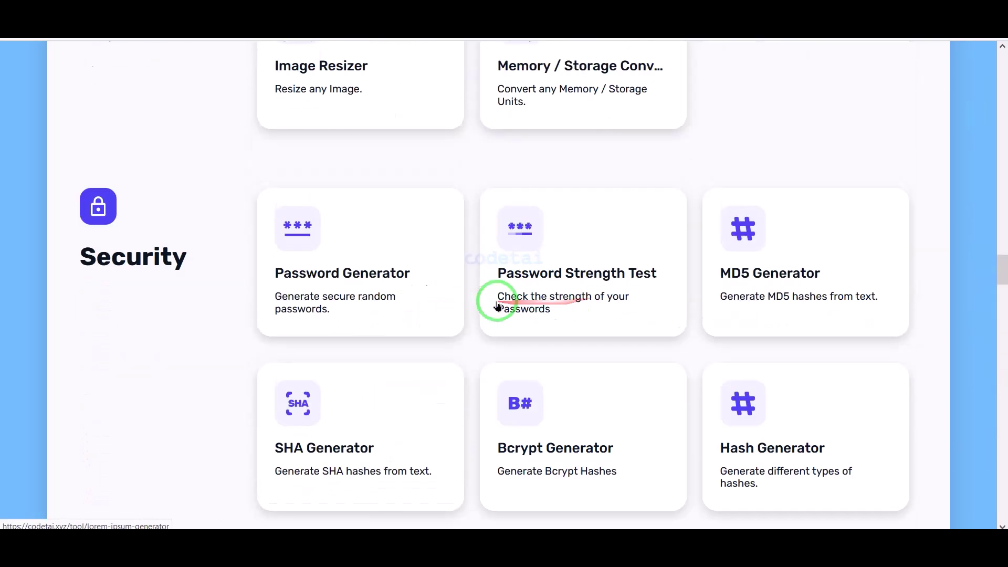
scroll(595, 307, "up", 10)
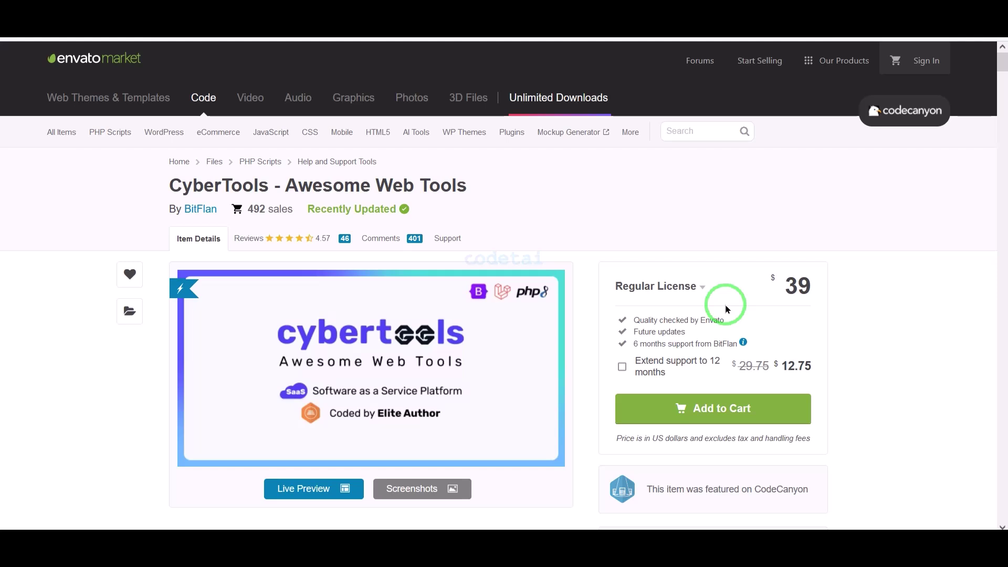
Read through the CyberTools listing's description, demo details and requirements, then return to the top
scroll(603, 399, "down", 2)
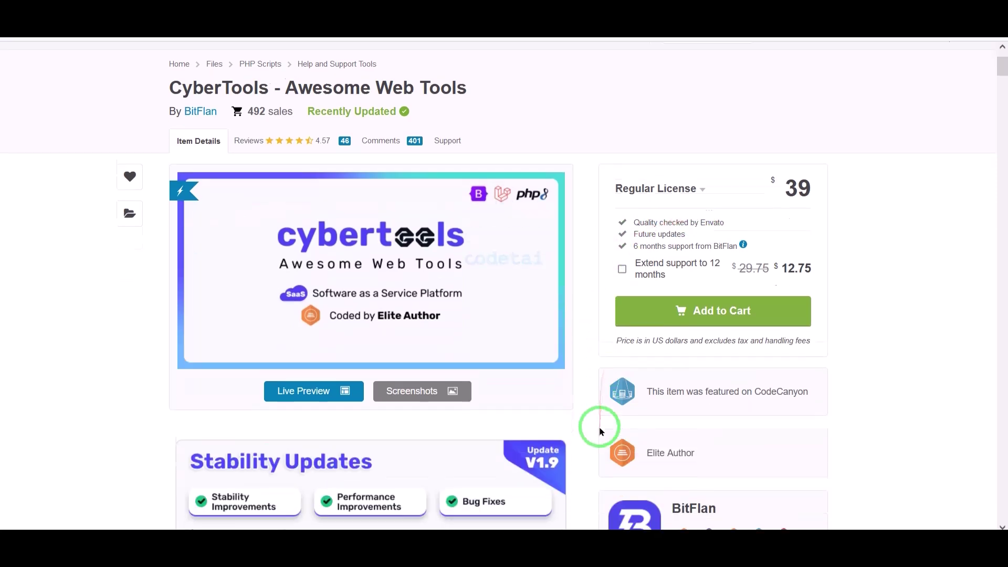
scroll(577, 434, "down", 6)
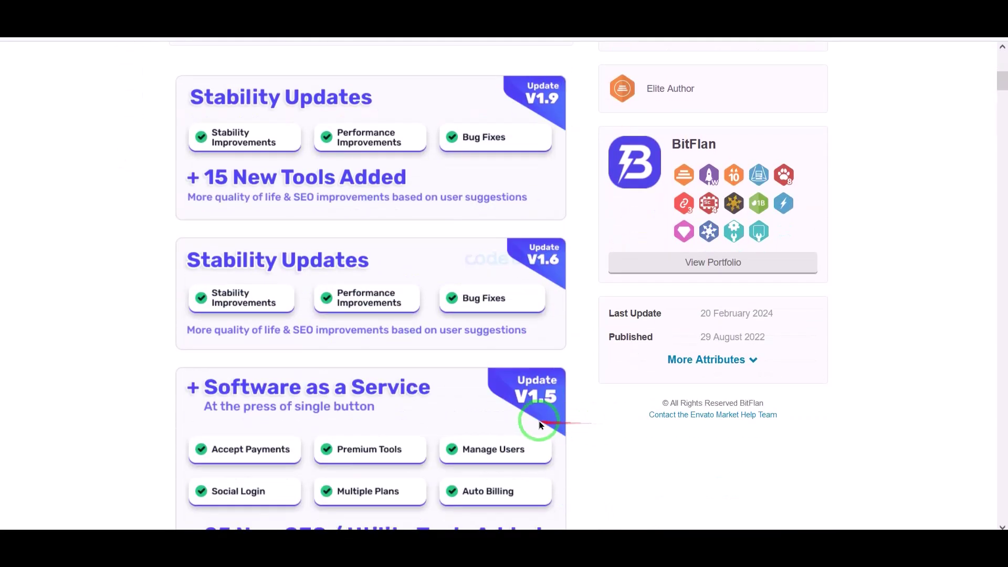
scroll(535, 421, "down", 11)
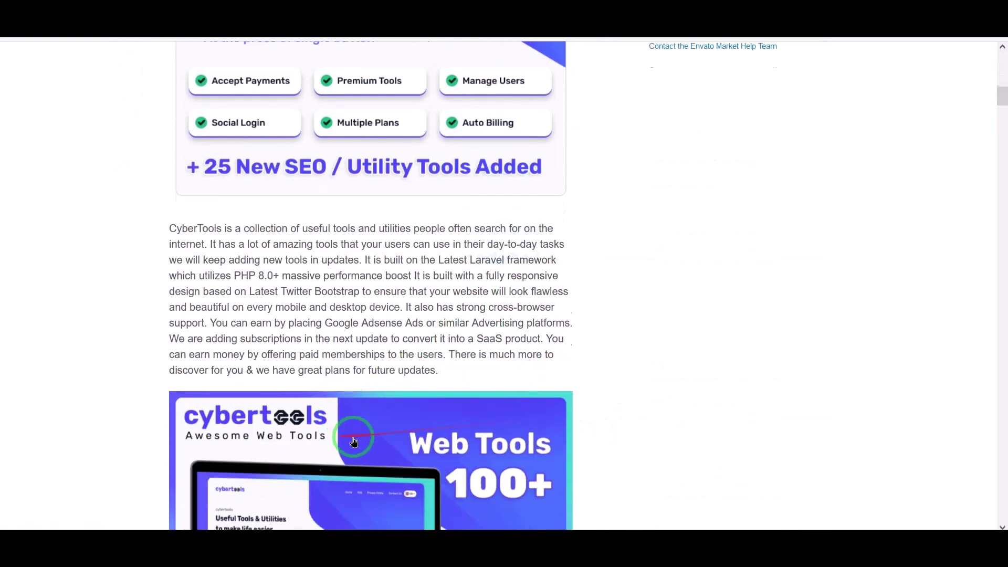
scroll(443, 417, "down", 10)
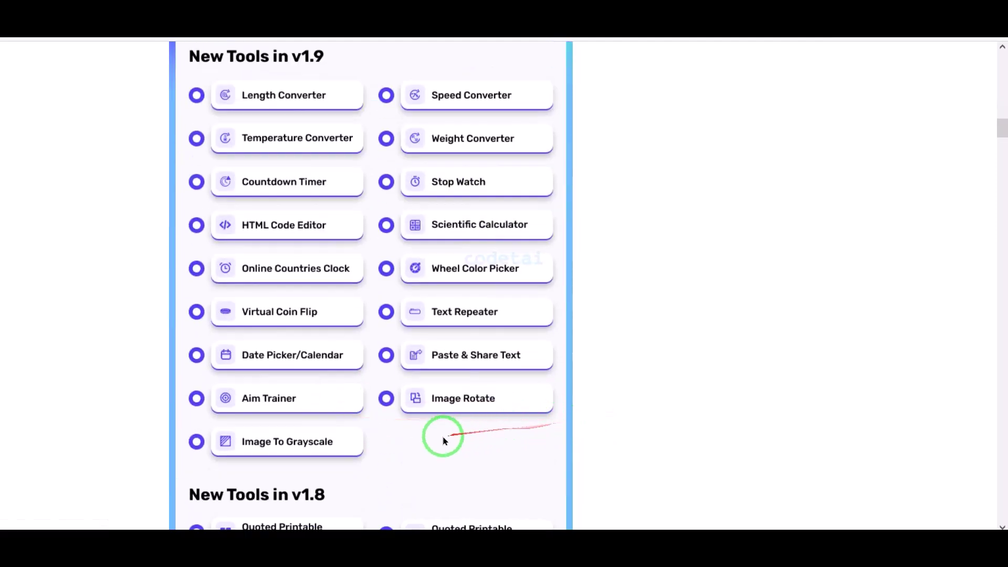
scroll(446, 440, "down", 14)
scroll(364, 452, "down", 14)
scroll(464, 452, "down", 20)
scroll(404, 476, "down", 14)
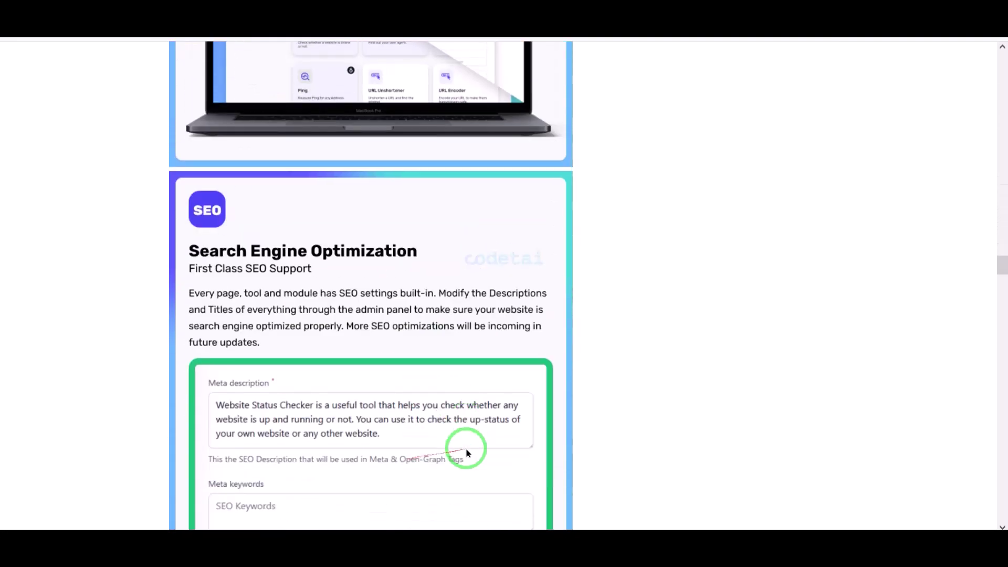
scroll(467, 452, "down", 18)
scroll(469, 459, "down", 20)
scroll(411, 472, "down", 20)
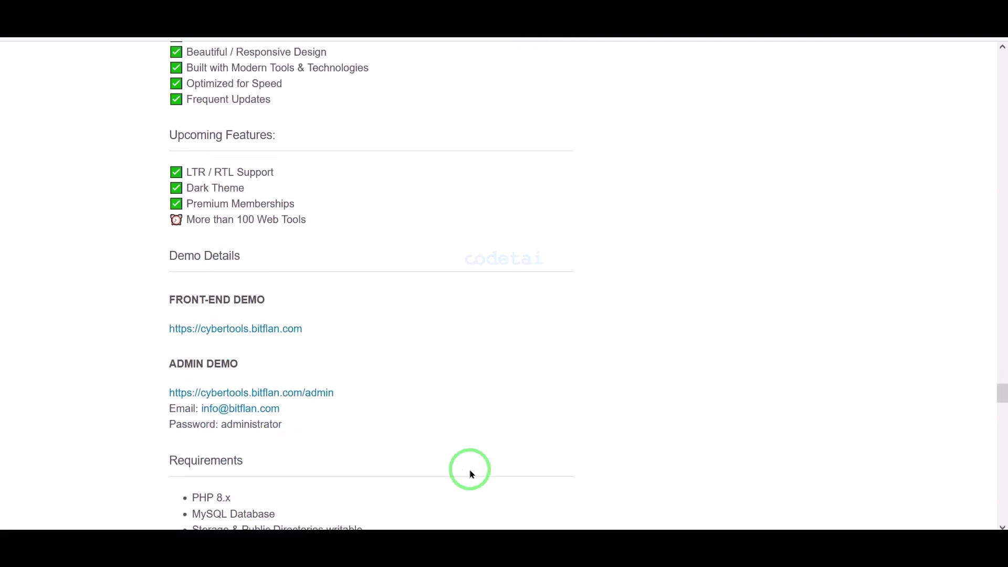
scroll(472, 468, "up", 20)
scroll(582, 468, "up", 20)
scroll(609, 471, "up", 20)
scroll(692, 470, "up", 20)
scroll(712, 436, "up", 20)
scroll(706, 436, "up", 20)
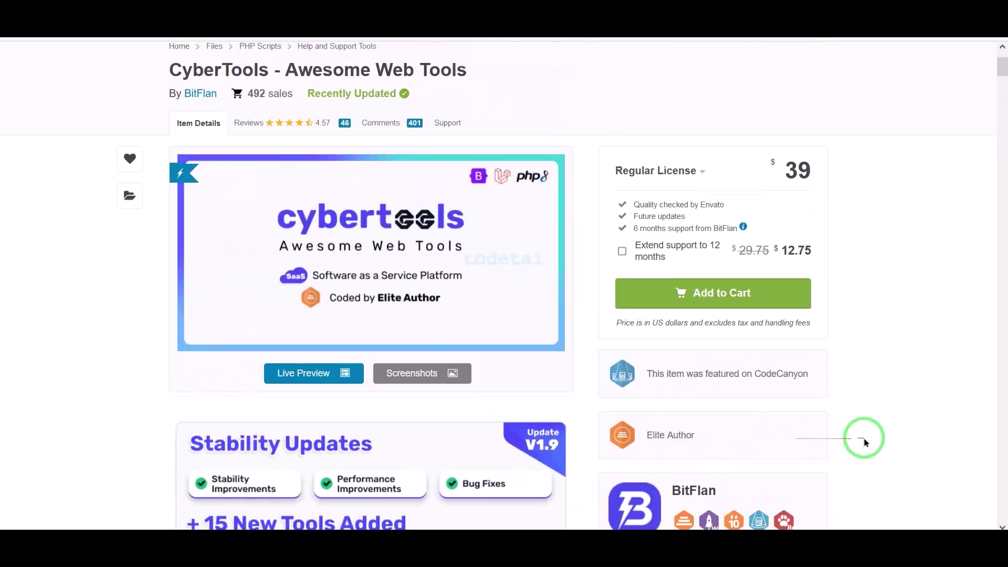
scroll(864, 442, "up", 3)
scroll(864, 442, "down", 1)
scroll(864, 442, "up", 1)
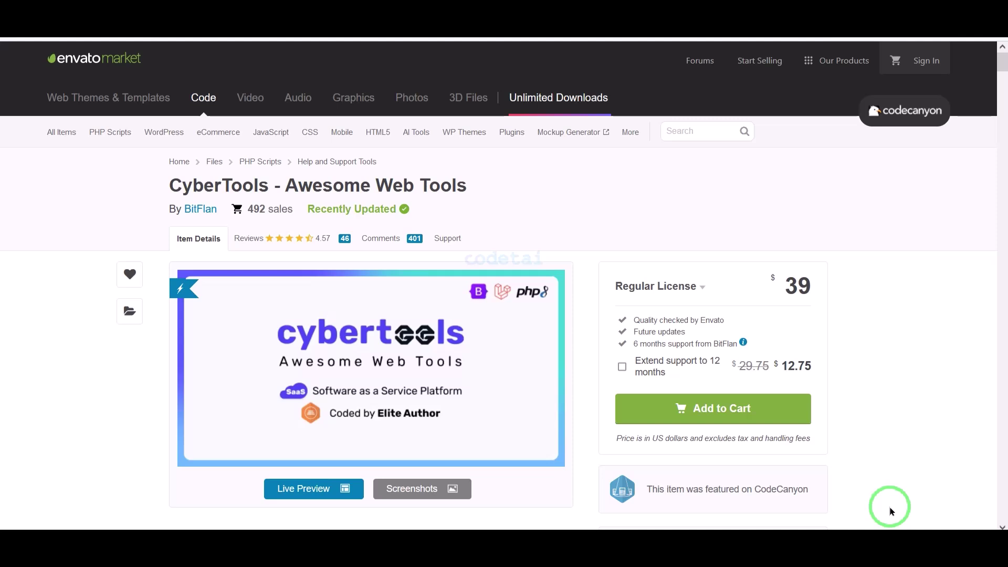
Add the CyberTools item to the cart and proceed to checkout
left_click(735, 420)
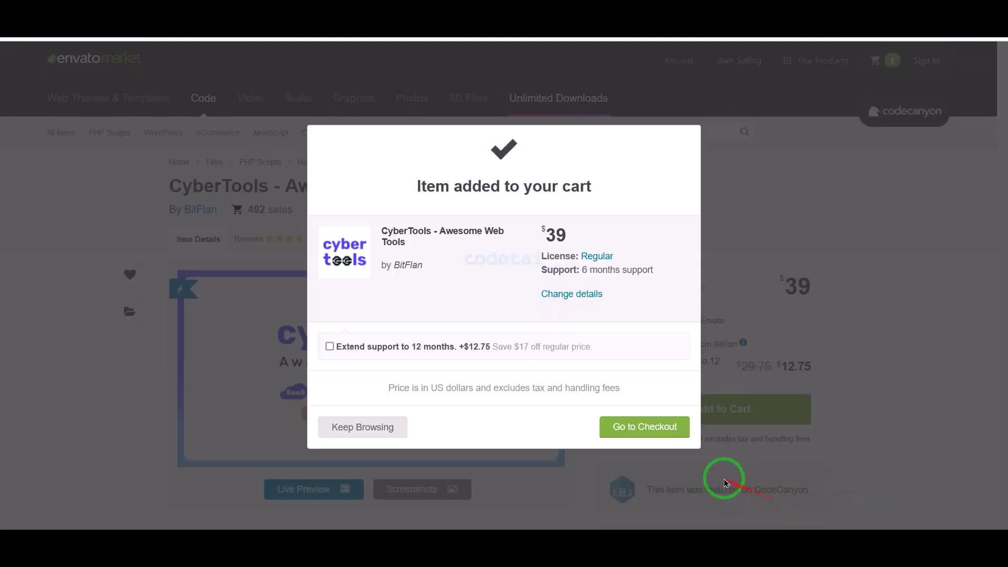
left_click(655, 429)
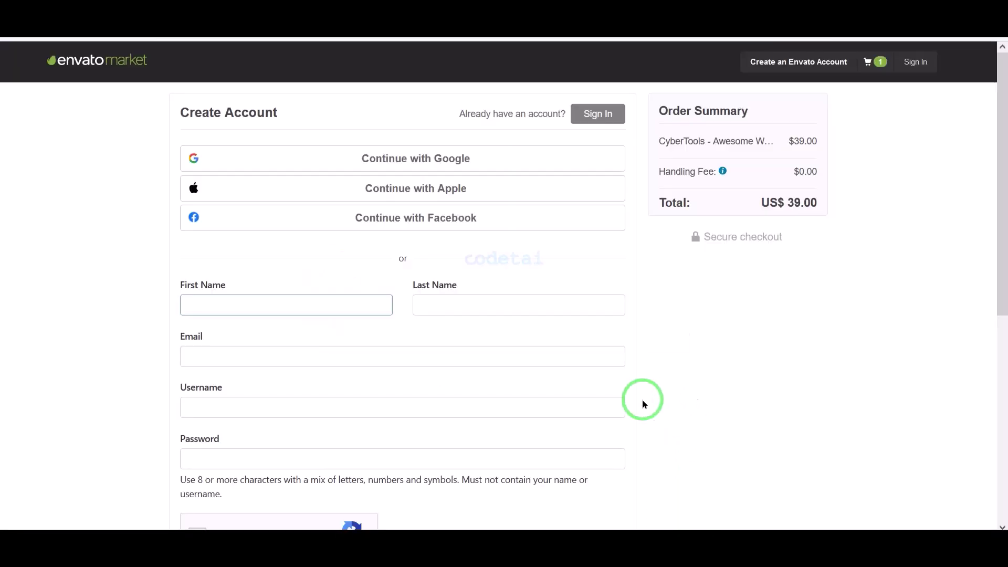
scroll(657, 401, "down", 7)
scroll(588, 431, "up", 7)
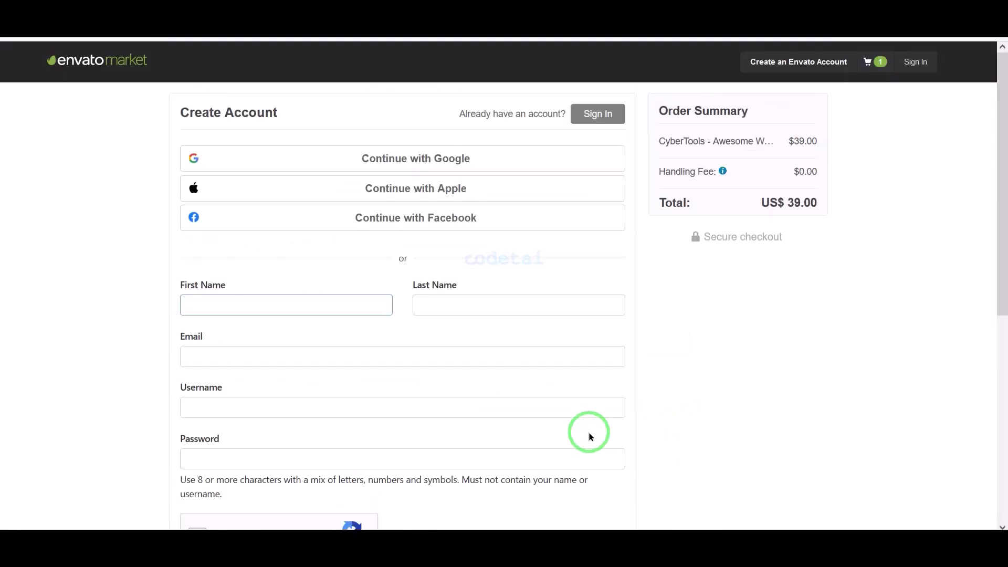
Review the social sign-up and registration fields, then switch to signing in with an existing account
mouse_move(167, 140)
left_mouse_down()
mouse_move(543, 254)
mouse_move(632, 240)
left_mouse_up()
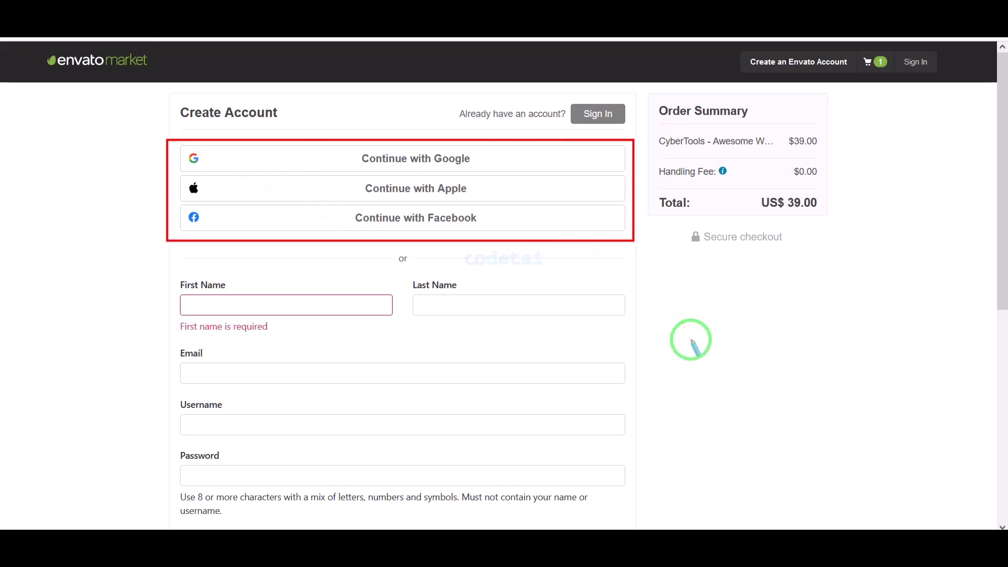
scroll(691, 347, "down", 4)
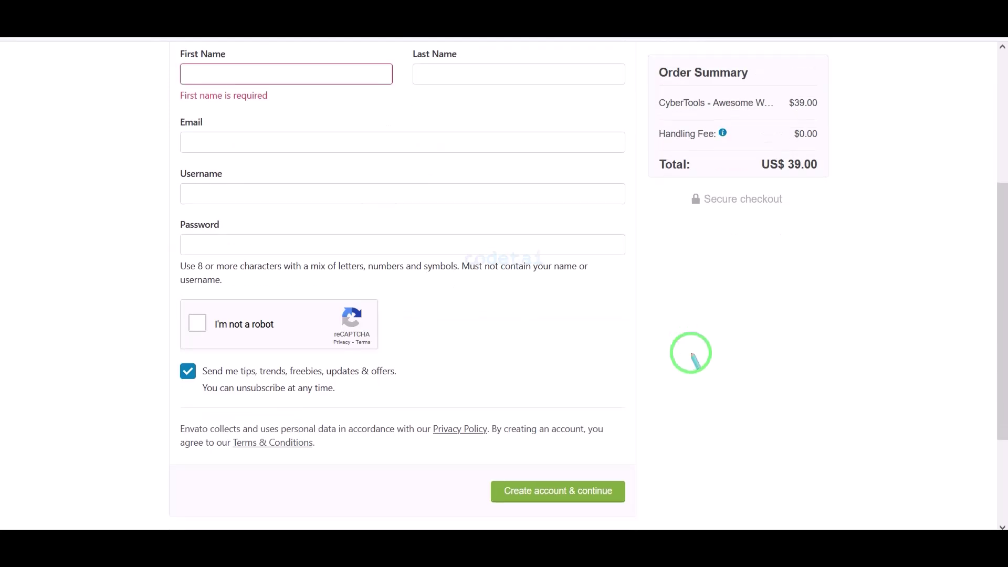
mouse_move(169, 45)
left_mouse_down()
mouse_move(612, 259)
mouse_move(646, 288)
left_mouse_up()
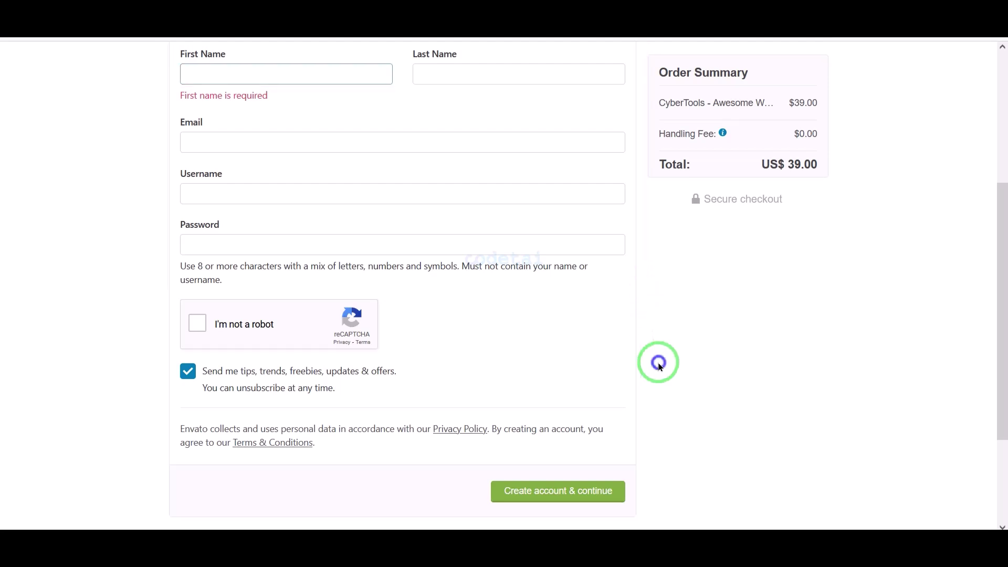
scroll(638, 490, "down", 5)
scroll(638, 490, "up", 10)
left_click(594, 112)
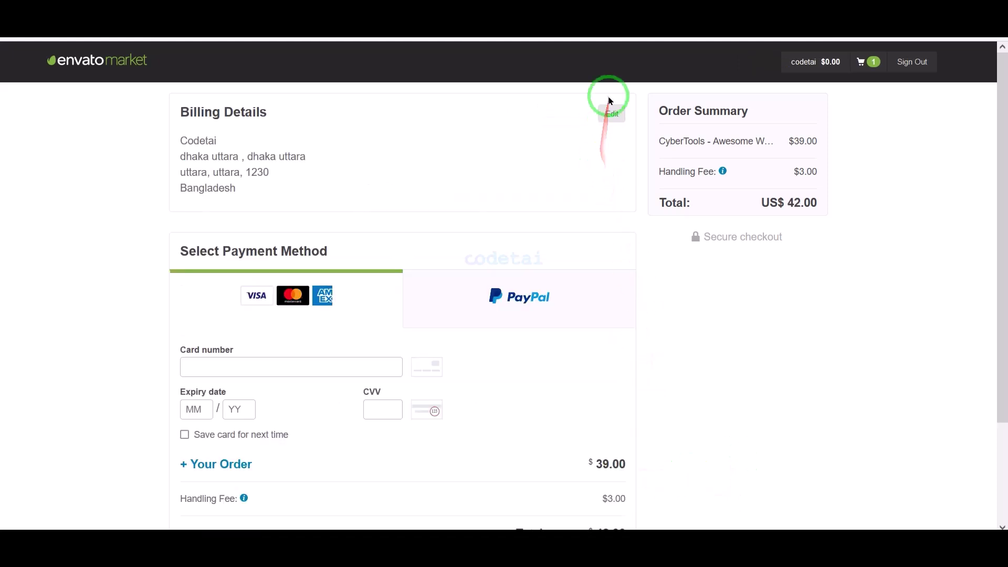
Save the billing details and pay the US$ 42.00 order with the entered card
left_click(610, 119)
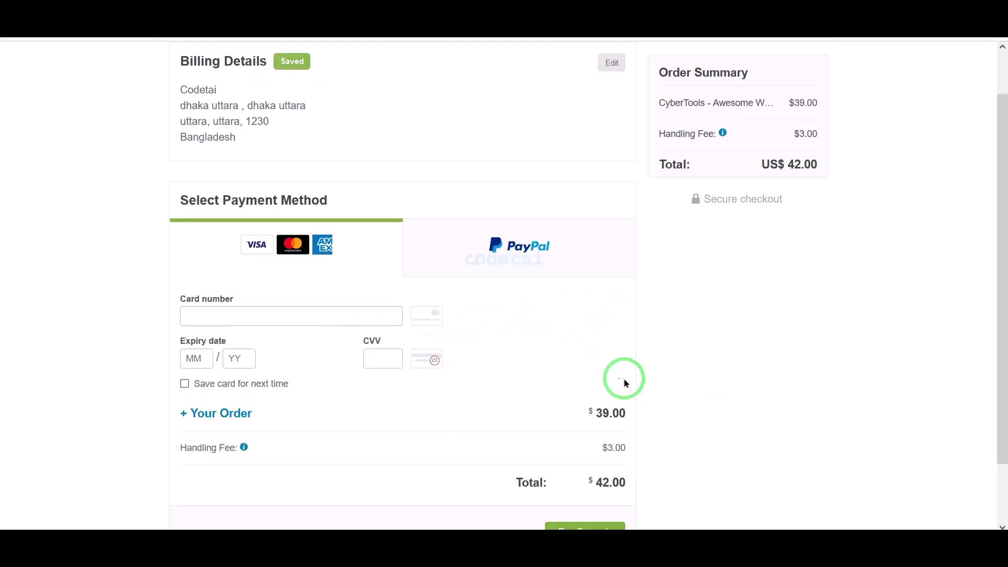
left_click_drag(163, 113, 643, 216)
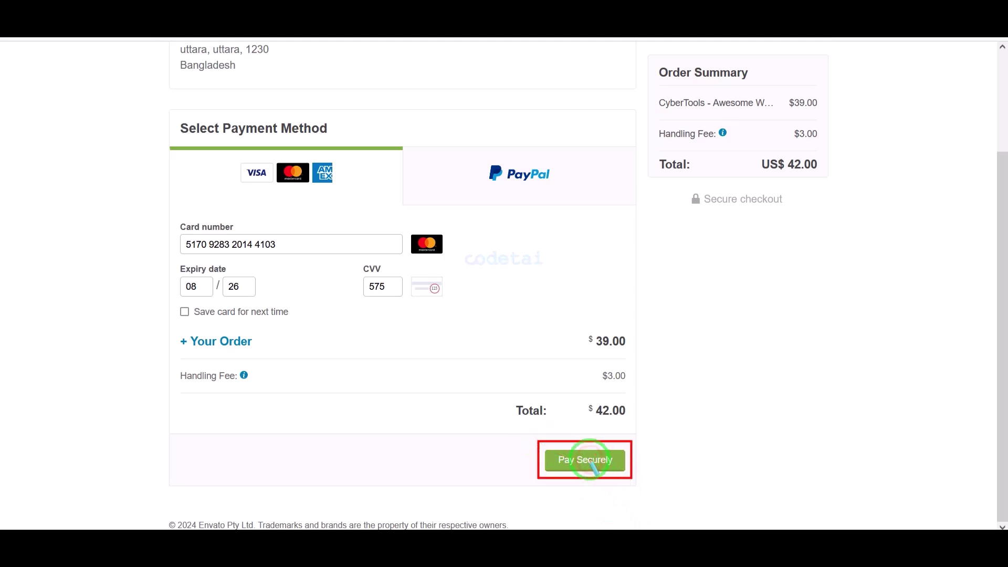
left_click(590, 460)
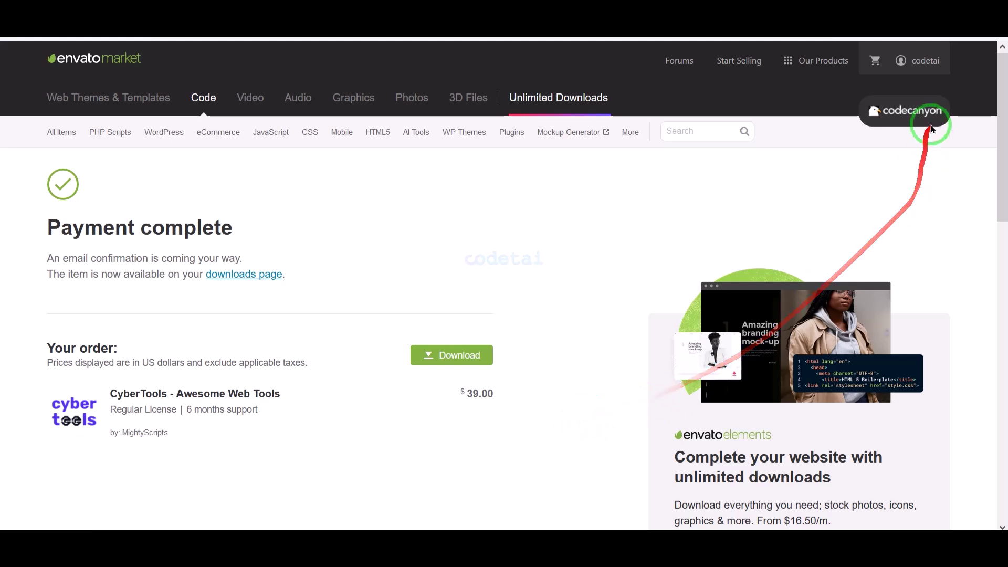
Download the purchased CyberTools ZIP, license PDF and text file from the Downloads page
left_click(928, 67)
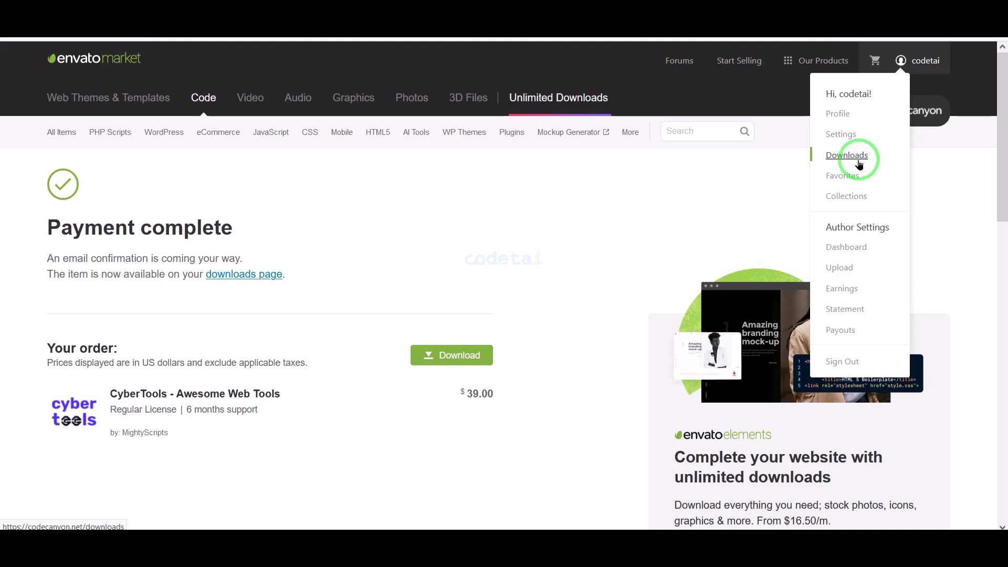
left_click(860, 161)
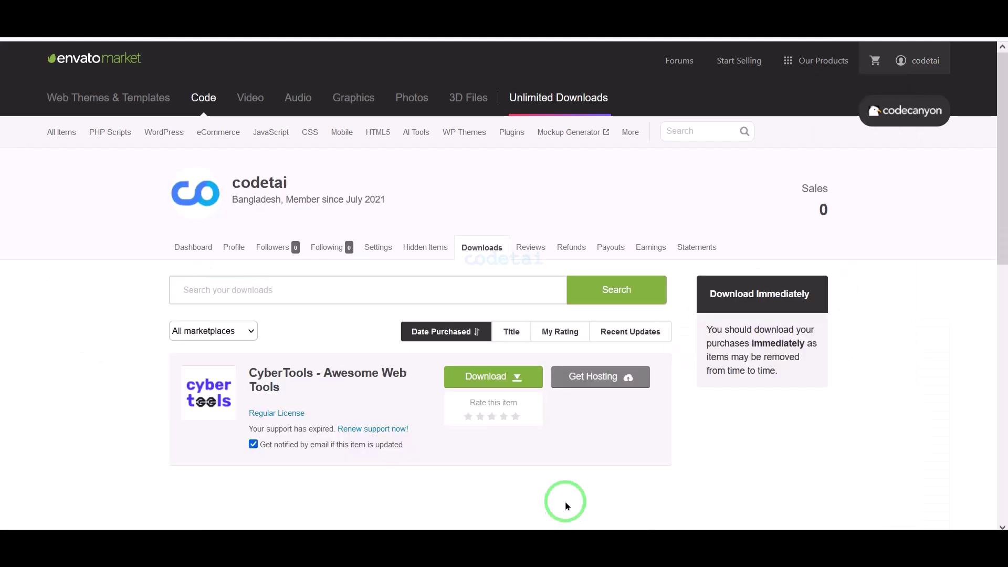
left_click(505, 381)
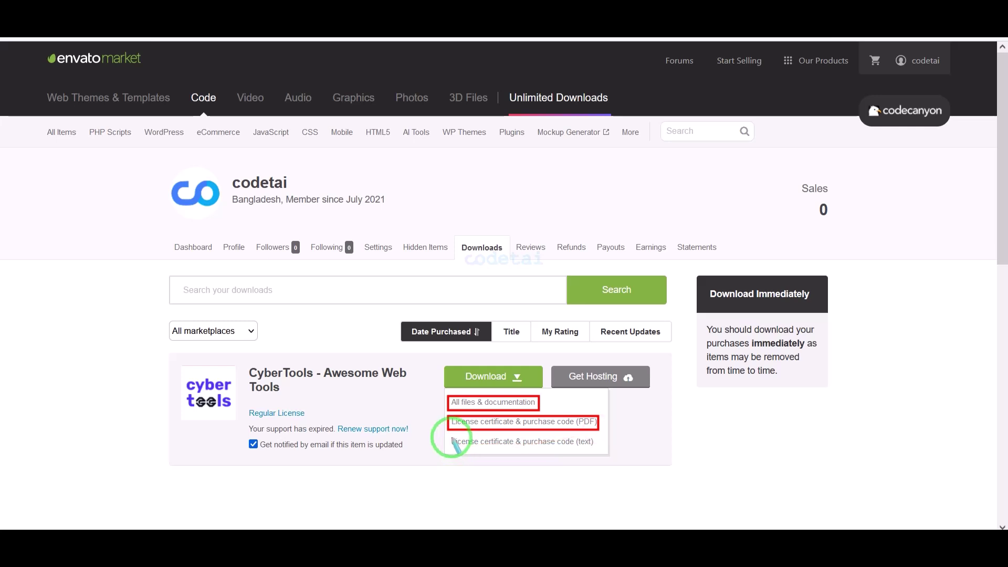
left_click(597, 448)
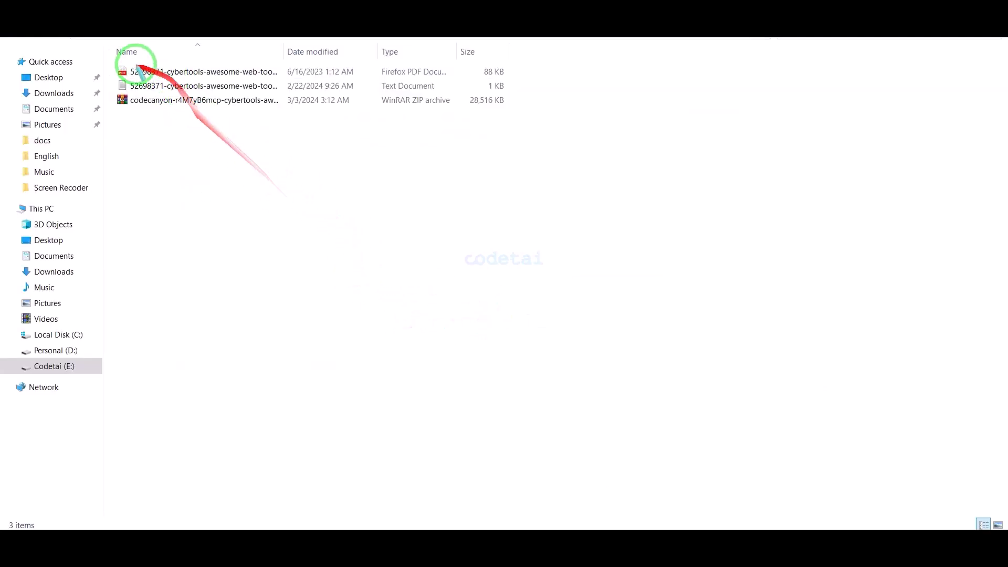
mouse_move(112, 64)
left_mouse_down()
mouse_move(416, 134)
mouse_move(529, 119)
left_mouse_up()
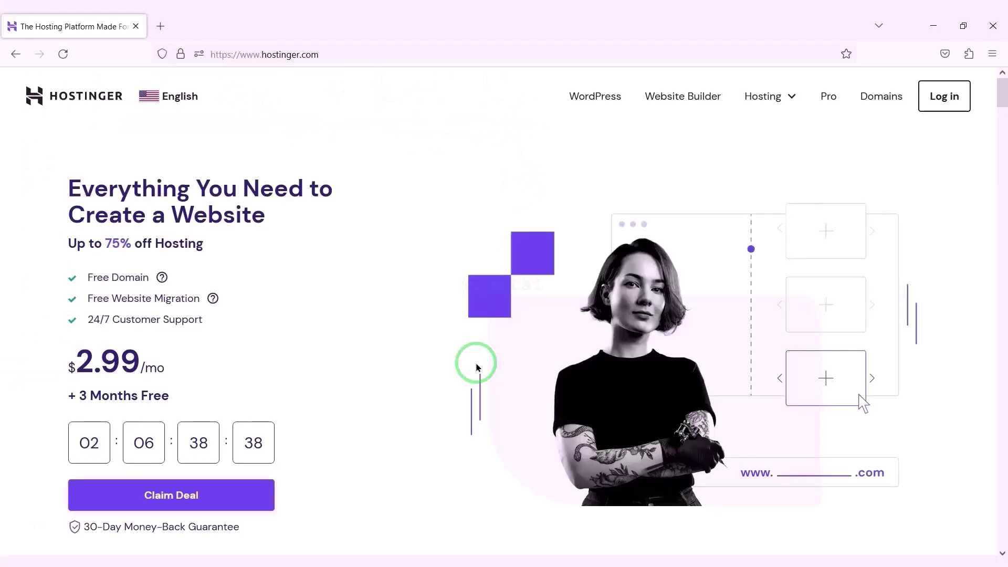
Scroll through the Hostinger homepage comparing the $2.99, $3.99 and $8.99 monthly plans
scroll(478, 368, "down", 12)
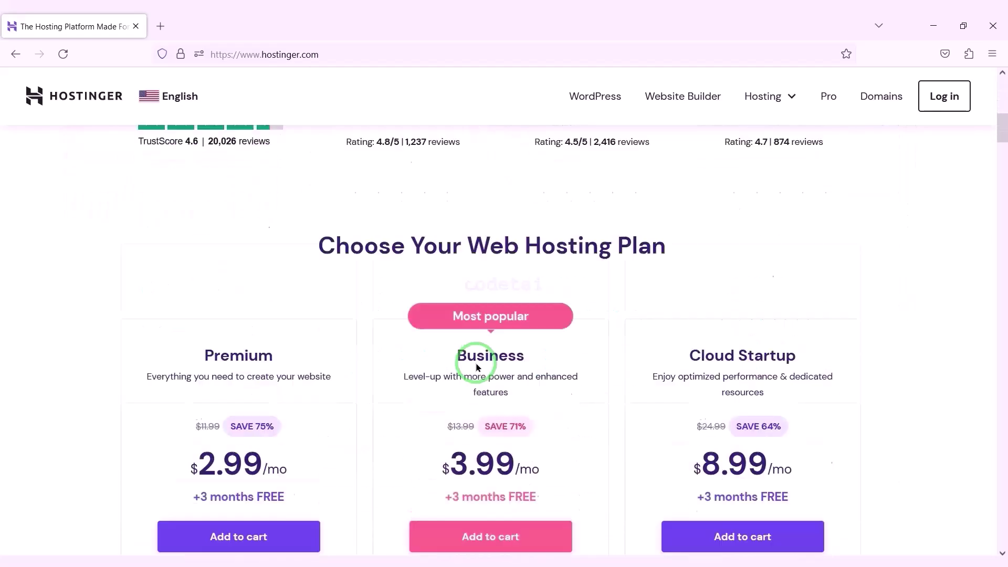
scroll(475, 363, "down", 12)
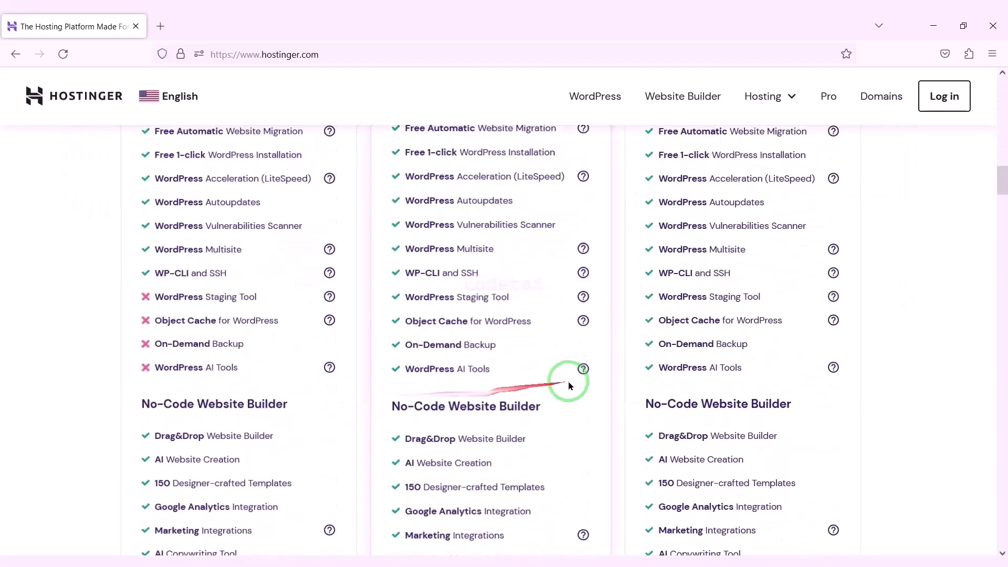
scroll(386, 415, "down", 12)
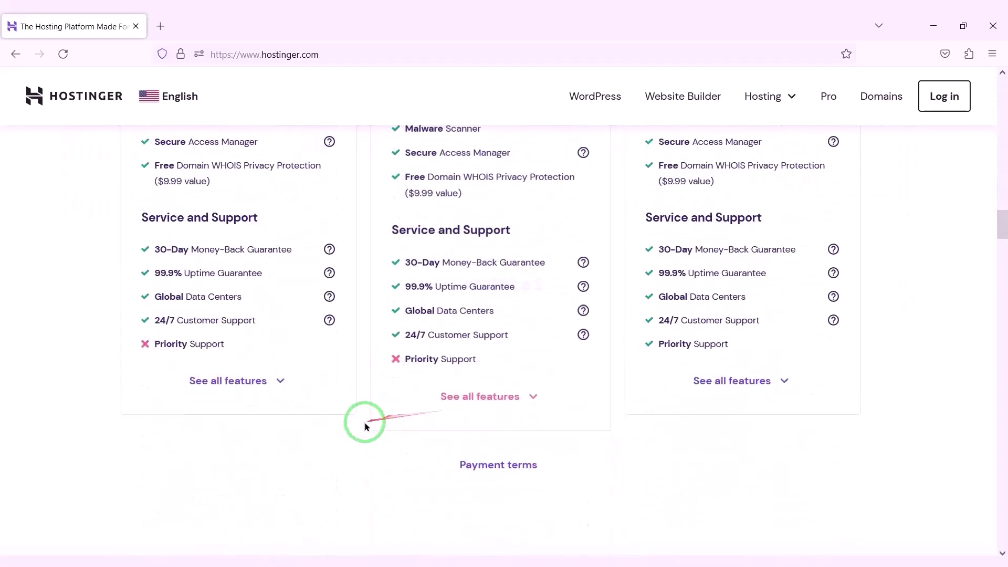
scroll(391, 426, "down", 12)
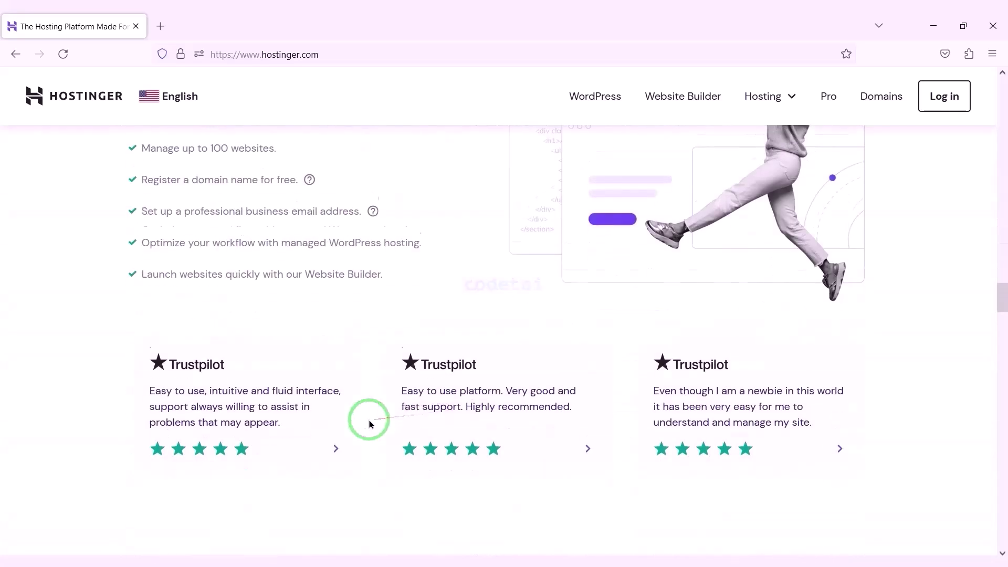
scroll(484, 408, "down", 12)
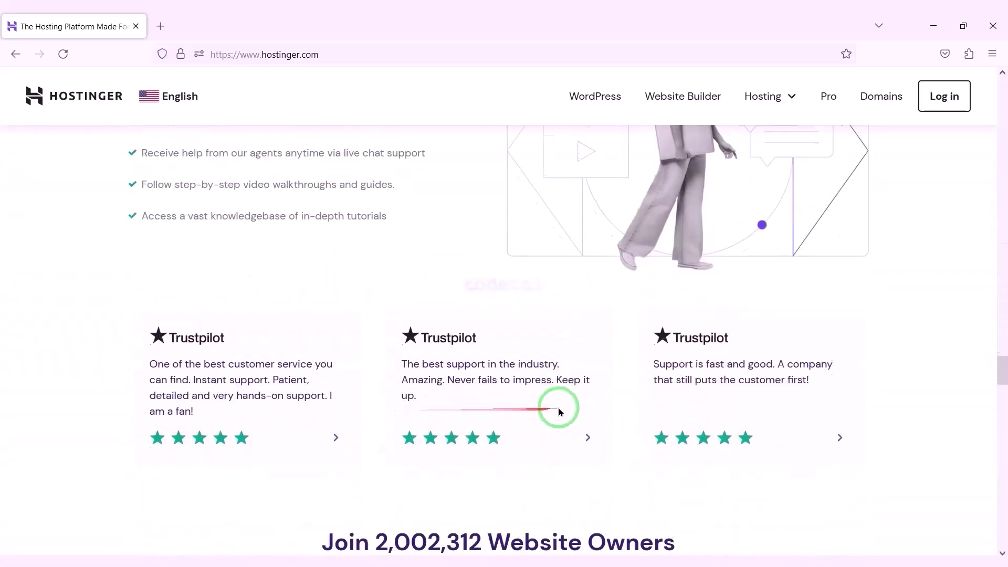
scroll(406, 425, "down", 12)
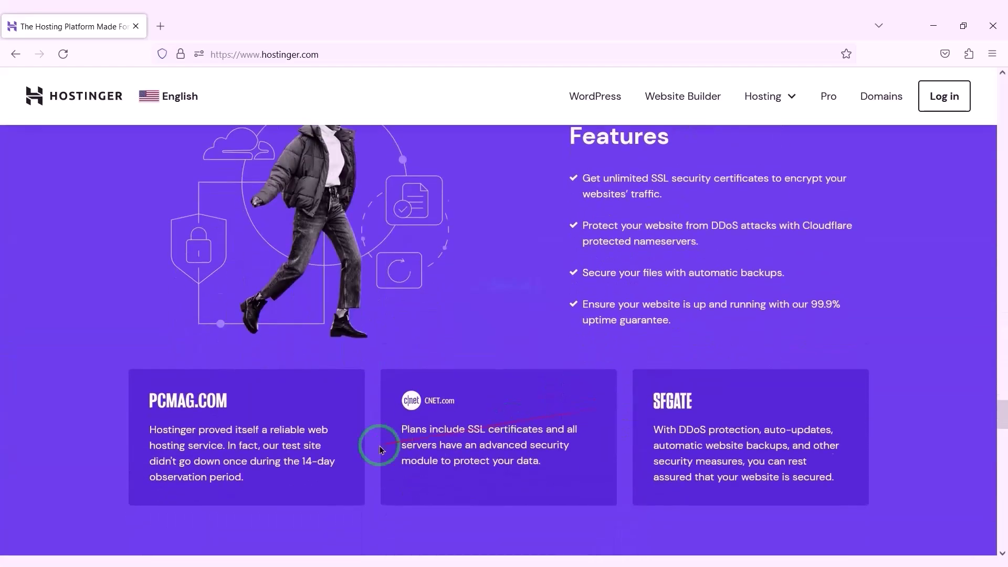
scroll(440, 435, "down", 12)
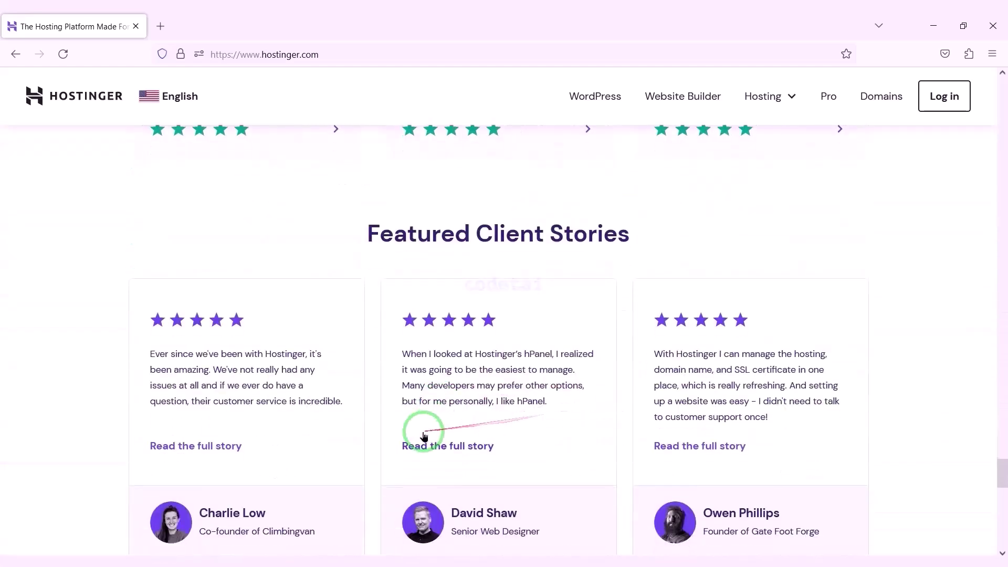
scroll(406, 440, "down", 13)
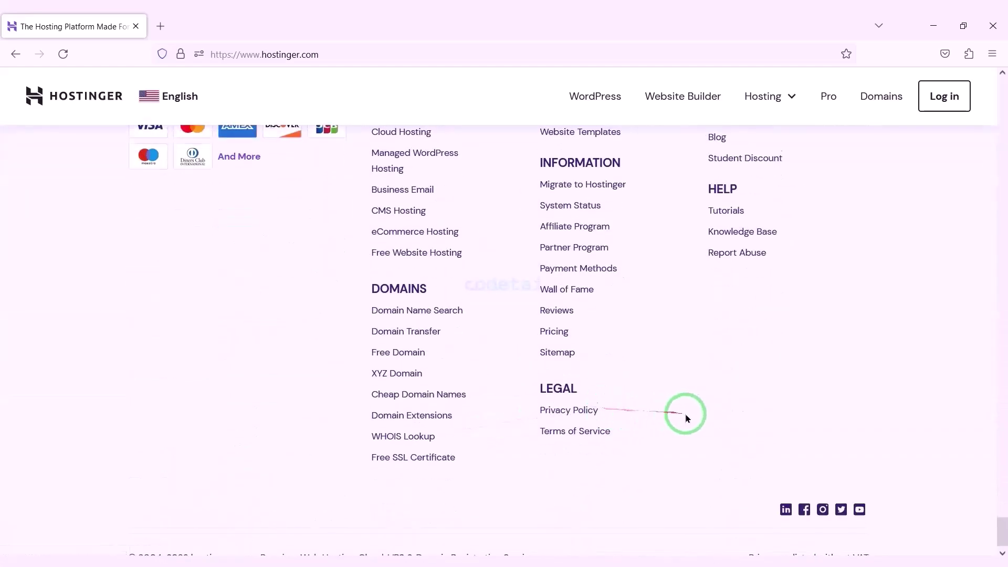
scroll(699, 419, "up", 12)
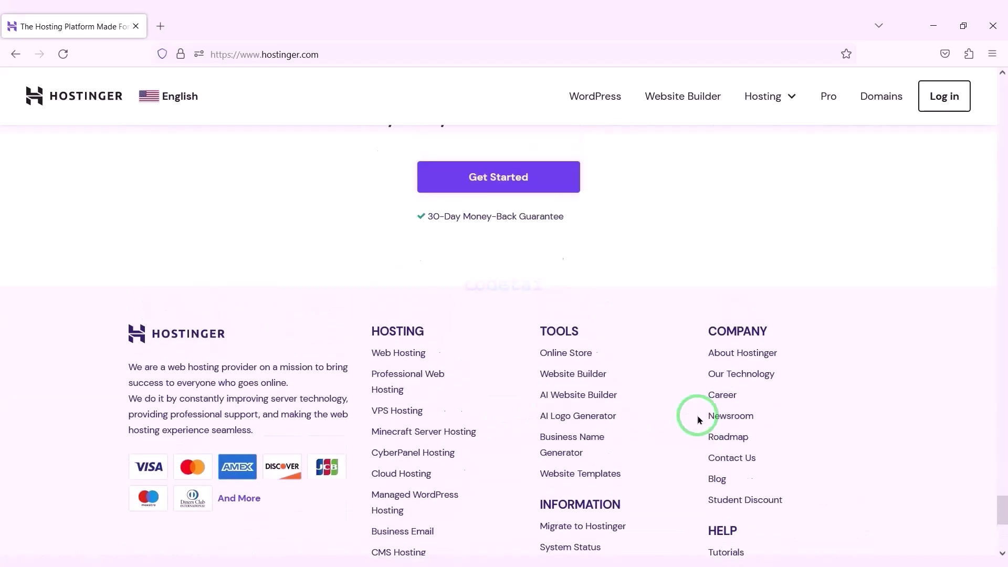
scroll(699, 418, "up", 10)
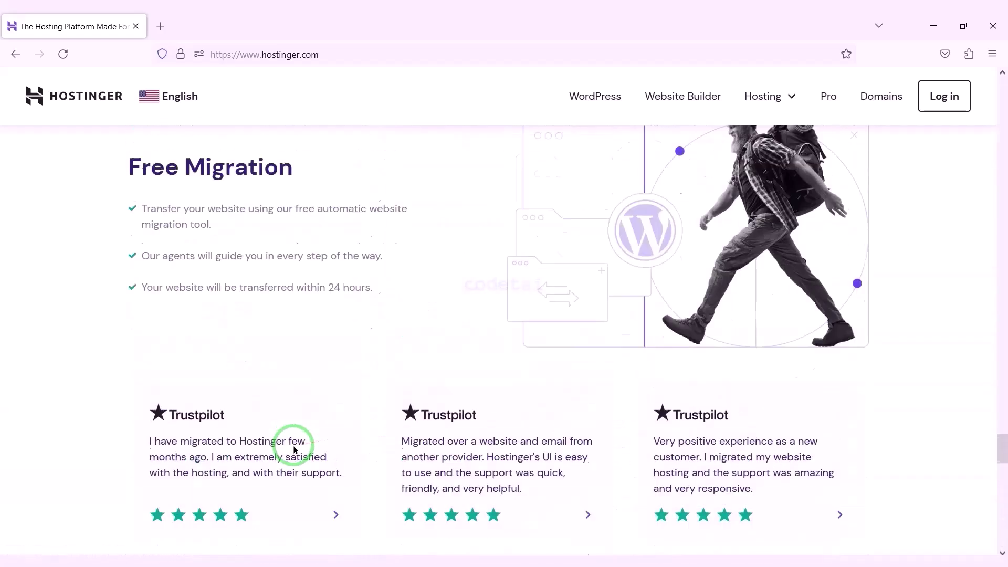
scroll(587, 428, "up", 10)
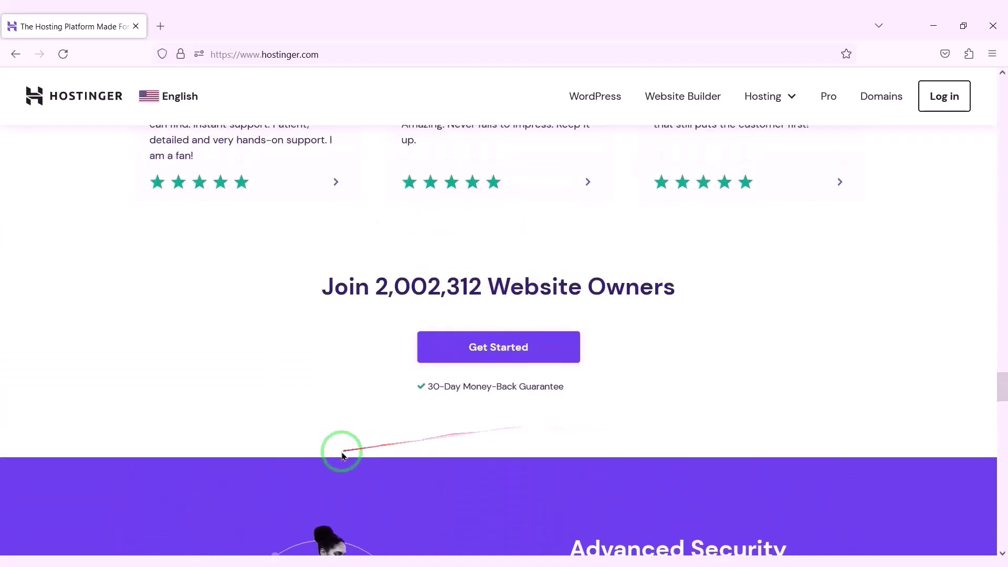
scroll(522, 435, "up", 10)
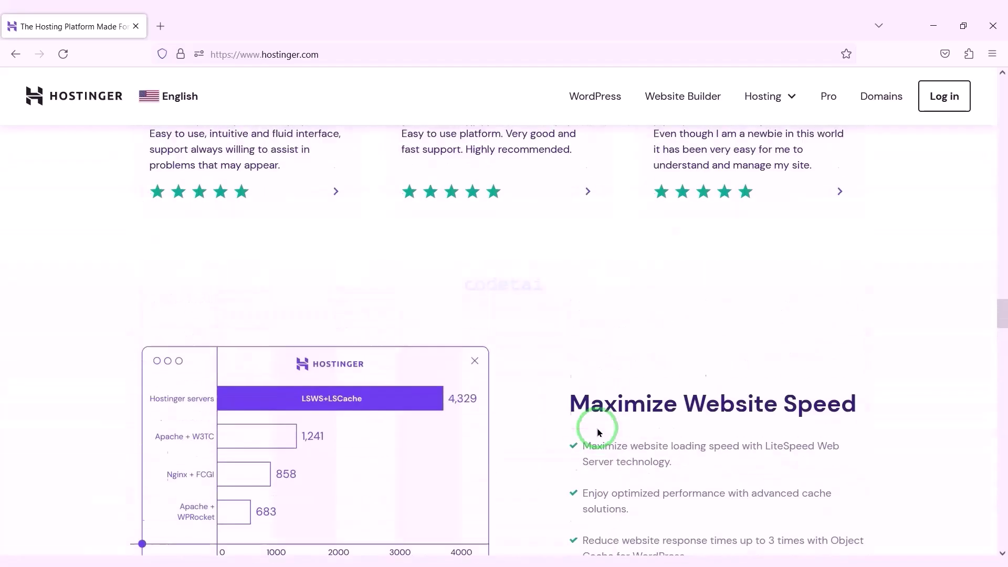
scroll(308, 442, "up", 10)
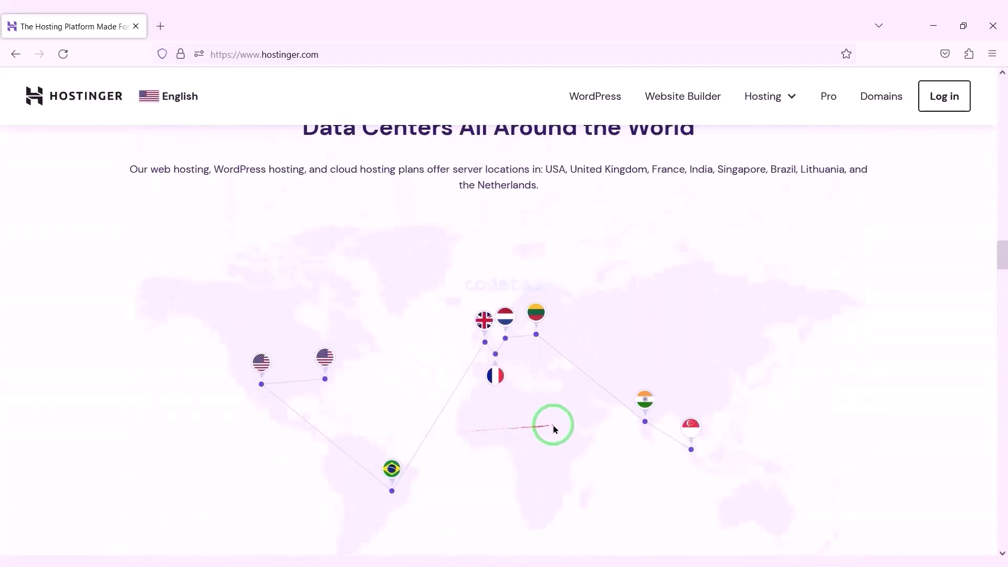
scroll(350, 461, "up", 10)
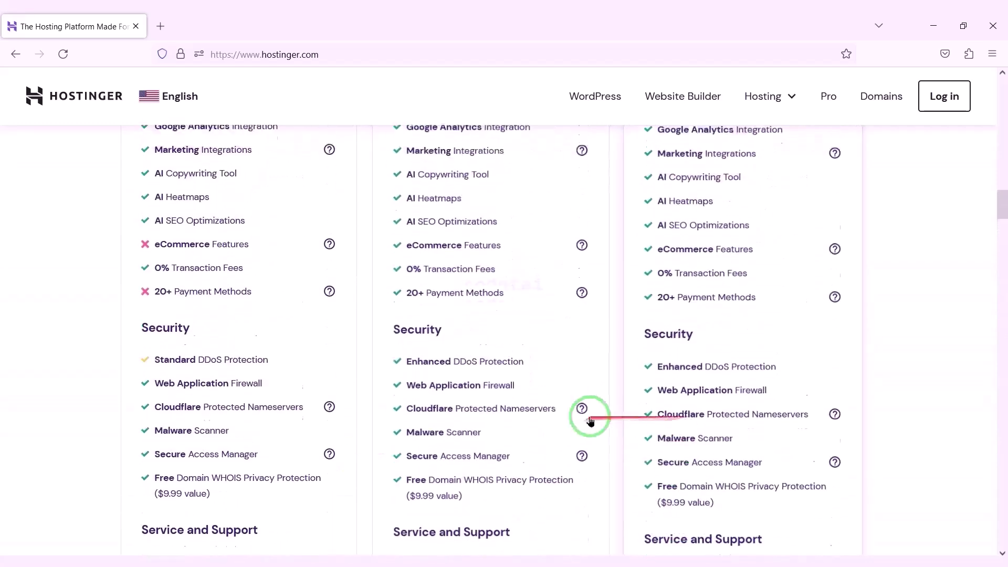
scroll(575, 401, "up", 10)
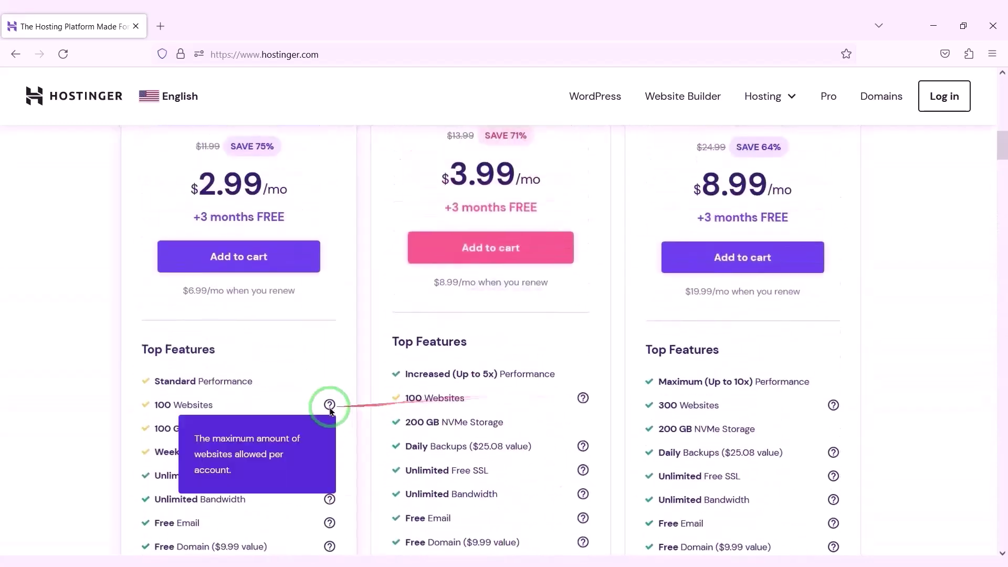
scroll(462, 385, "up", 3)
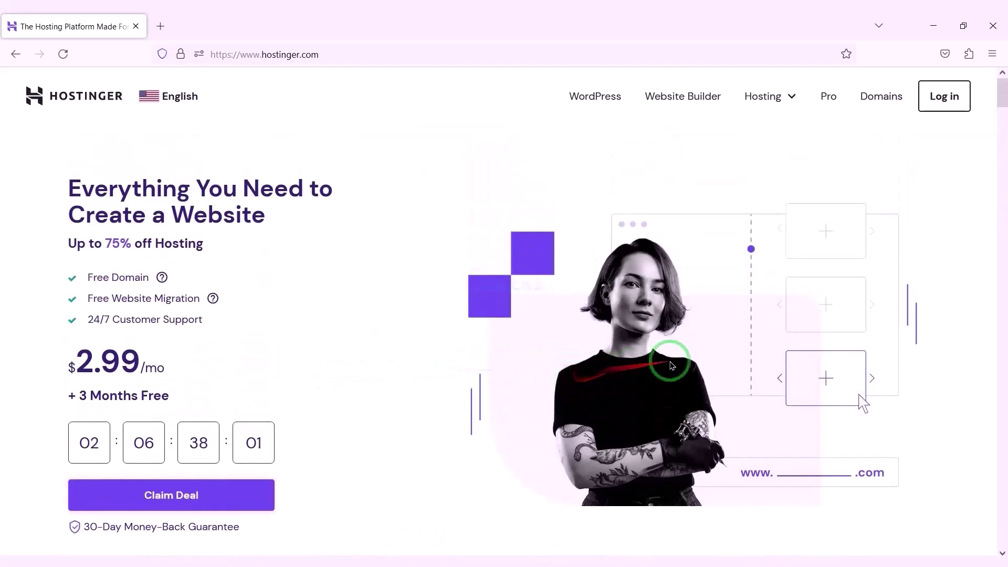
Open the Web Hosting plans page and outline the Free Domain row
mouse_move(770, 97)
left_click(742, 150)
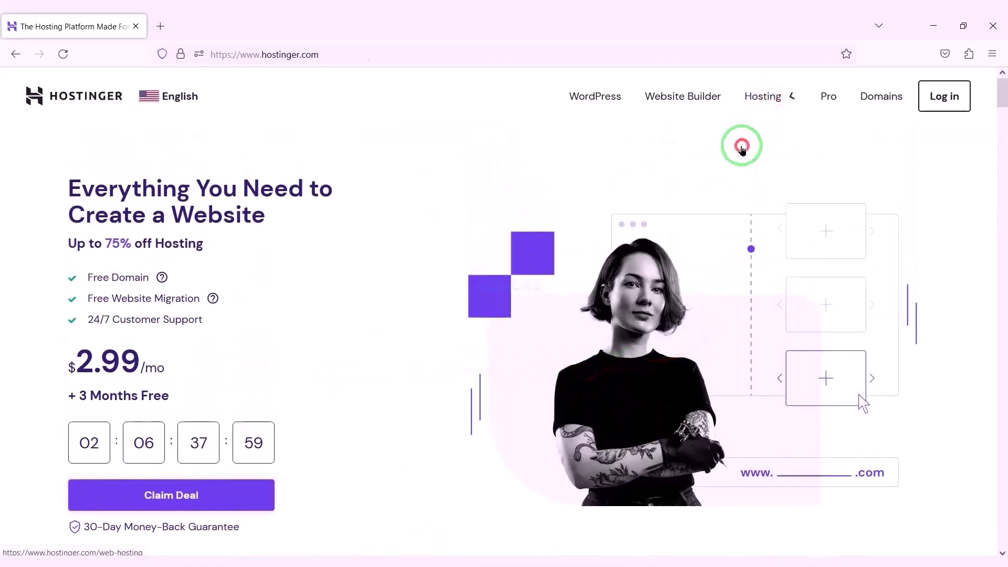
scroll(578, 279, "down", 15)
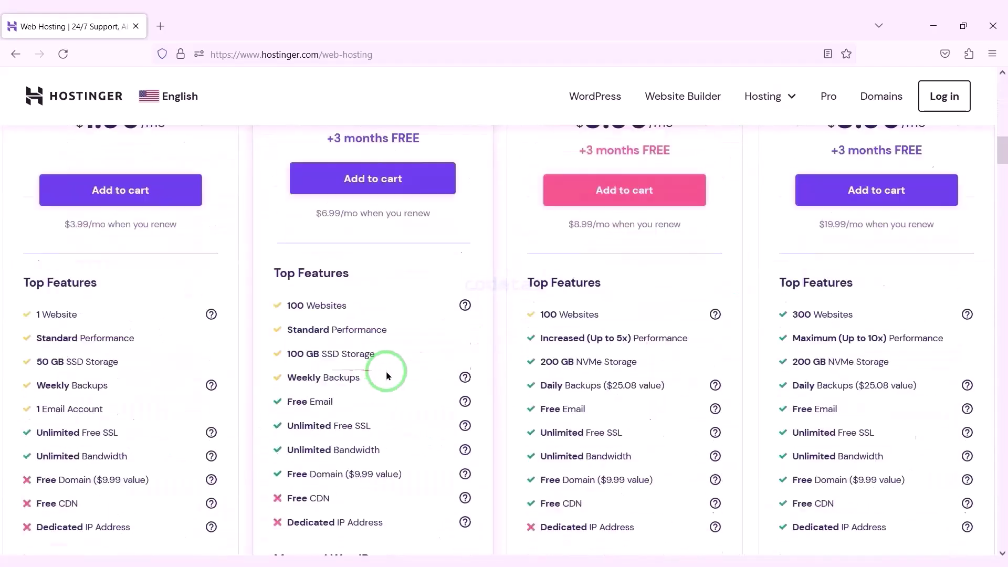
mouse_move(267, 299)
left_mouse_down()
mouse_move(416, 318)
mouse_move(966, 315)
left_mouse_up()
scroll(603, 299, "down", 10)
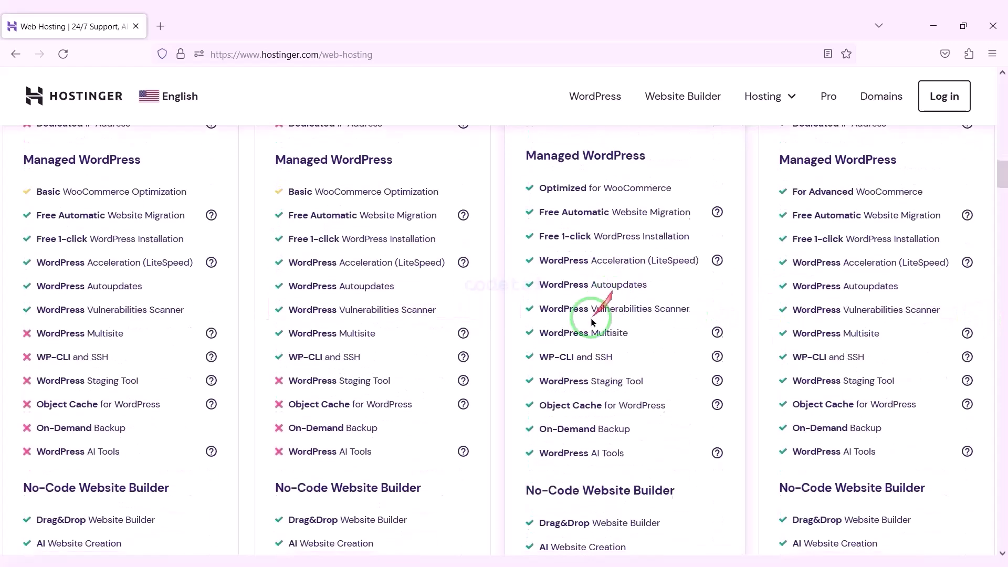
scroll(392, 393, "down", 6)
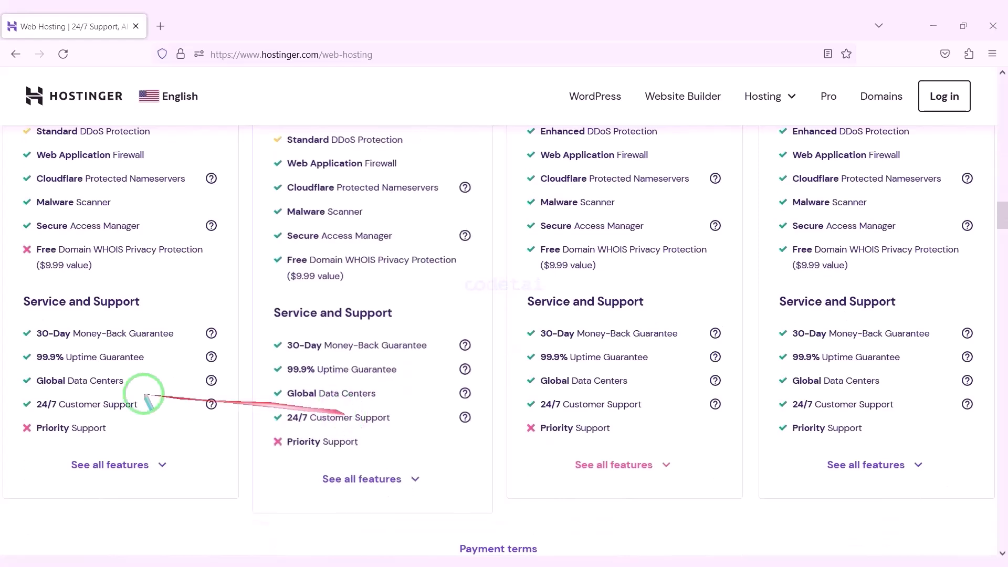
Outline the 30-Day Money-Back Guarantee and 24/7 Customer Support rows, then clear the outlines
mouse_move(10, 326)
left_mouse_down()
mouse_move(233, 341)
mouse_move(976, 342)
left_mouse_up()
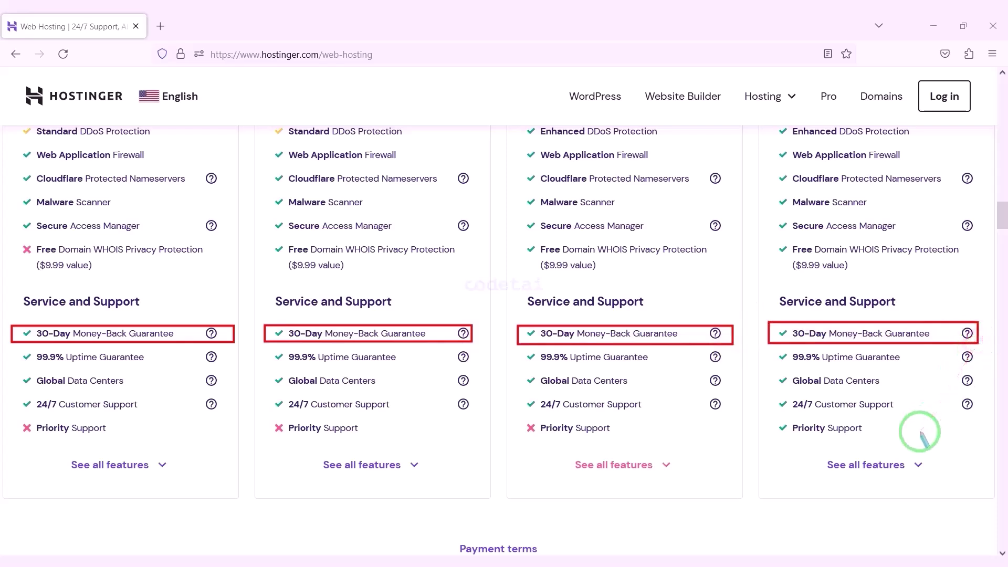
mouse_move(43, 396)
left_mouse_down()
mouse_move(221, 414)
mouse_move(988, 415)
left_mouse_up()
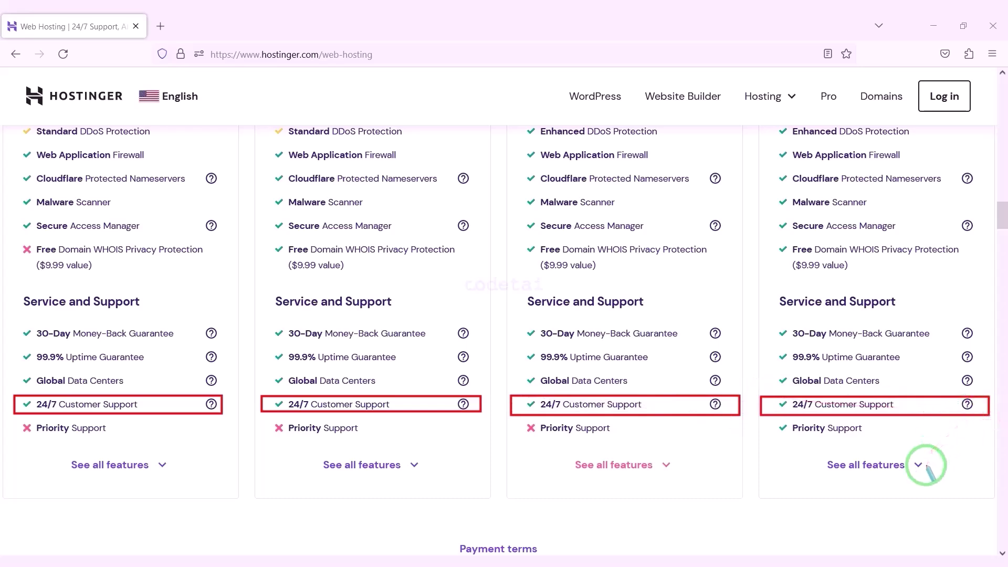
left_click(855, 447)
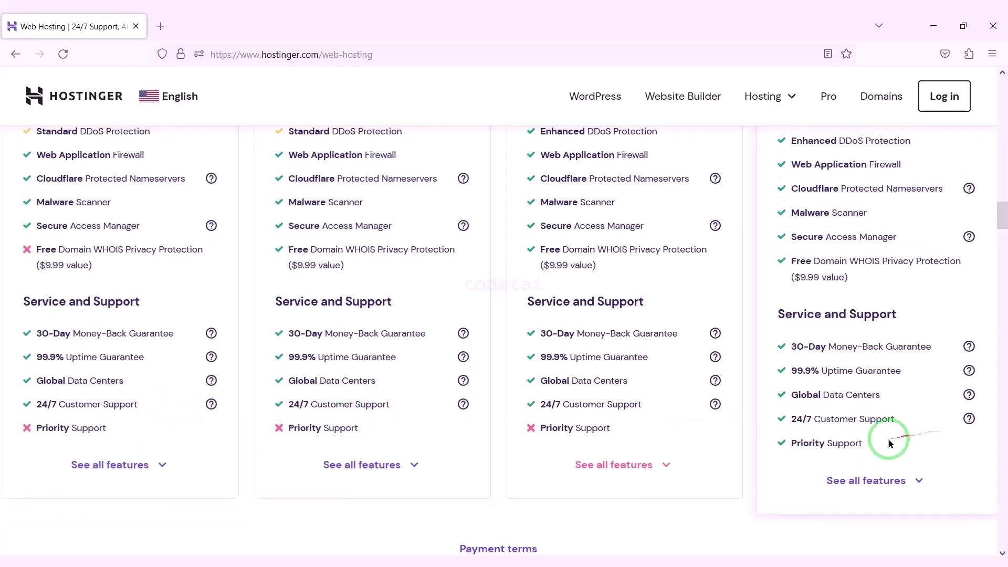
scroll(840, 443, "up", 15)
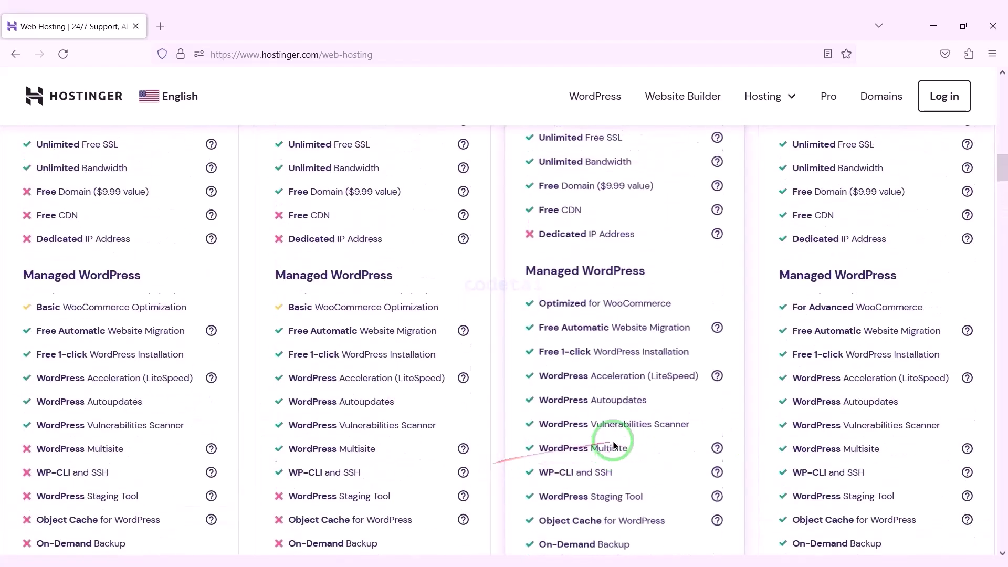
scroll(511, 453, "up", 9)
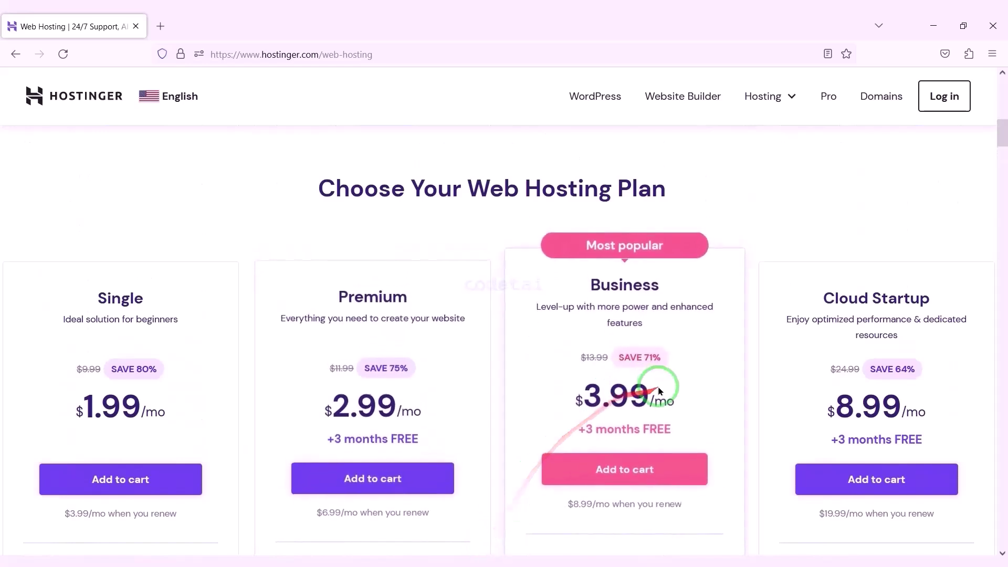
scroll(656, 386, "down", 2)
scroll(582, 399, "up", 2)
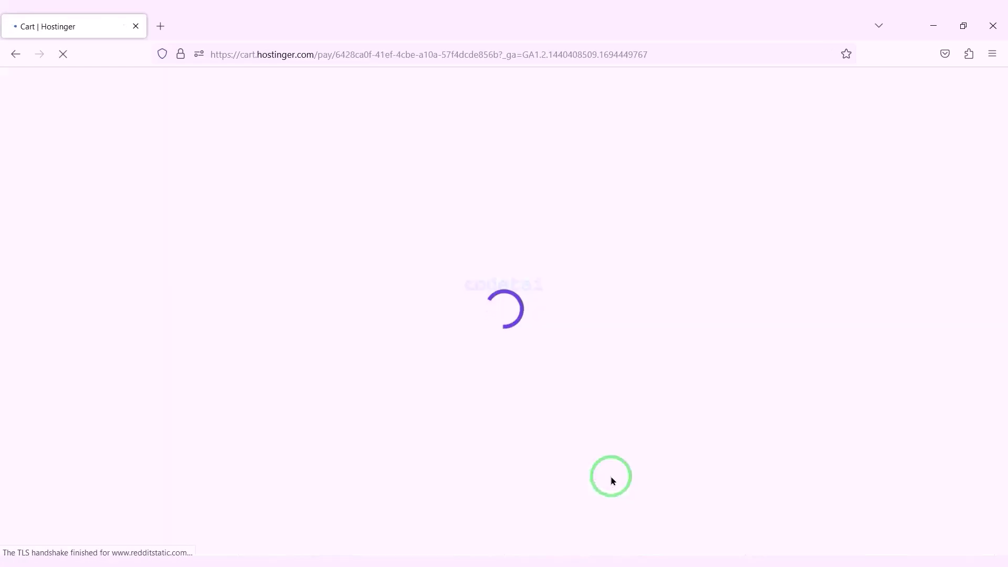
Choose the 12-month billing period ($59.88) for Business Web Hosting and outline the account options
scroll(652, 293, "down", 2)
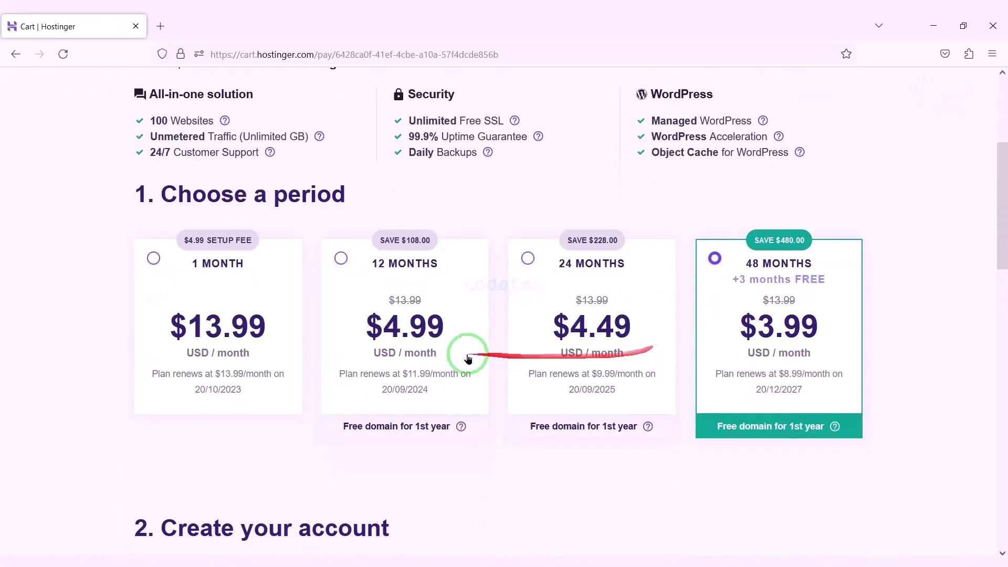
left_click(348, 267)
scroll(562, 313, "down", 6)
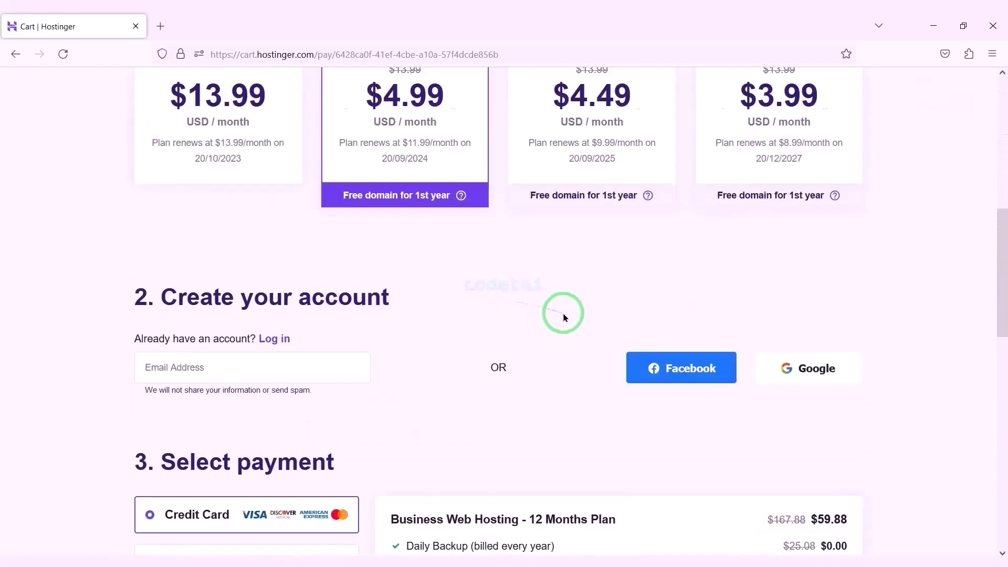
left_click_drag(105, 214, 904, 292)
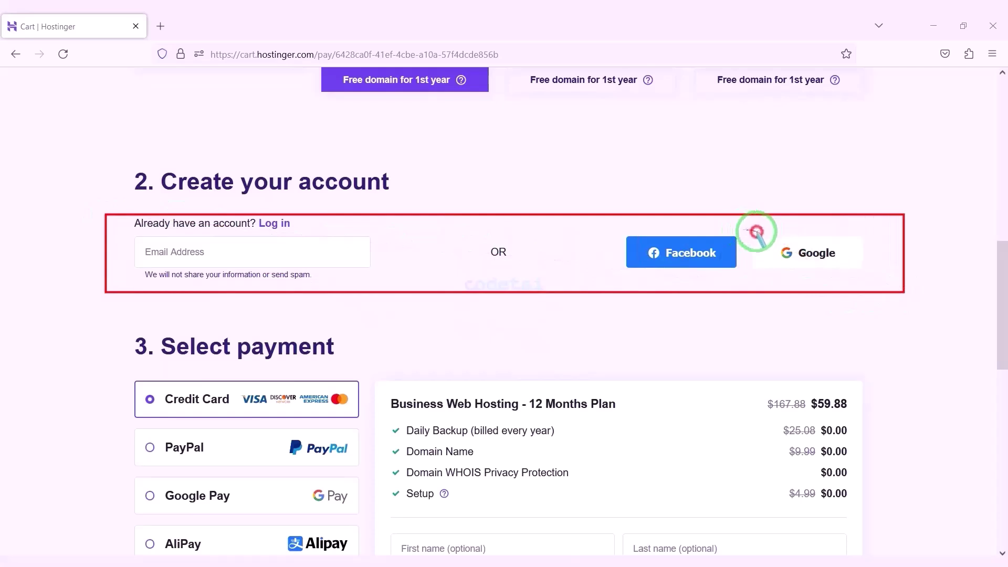
Sign in to the cart with a Google account, entering its email and password
left_click(820, 253)
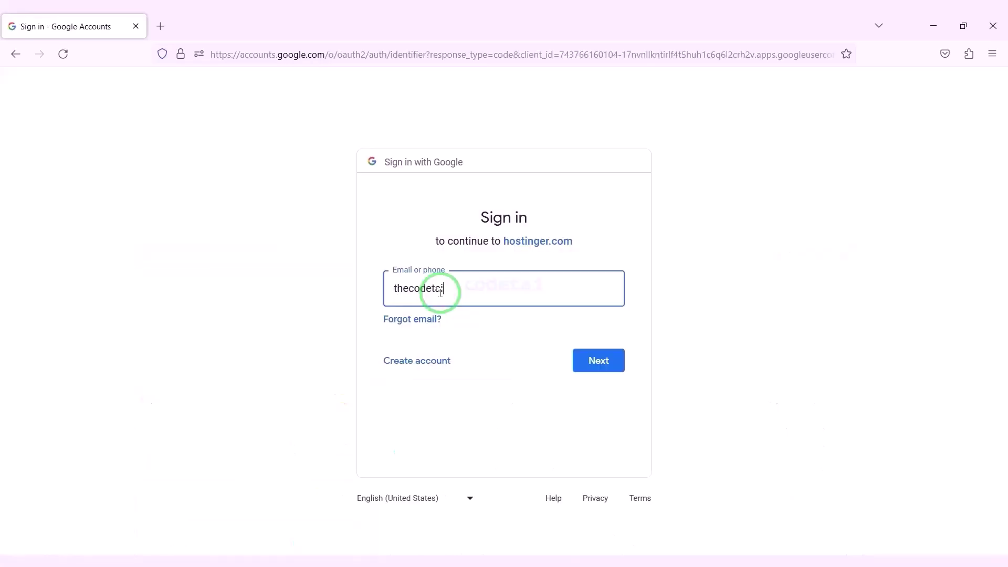
left_click(593, 359)
type("••")
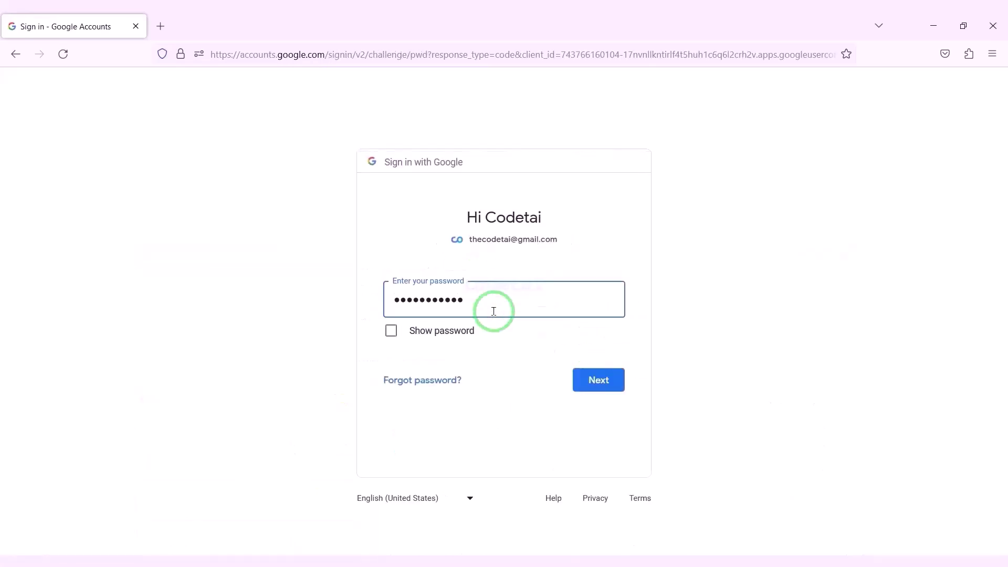
key("Return")
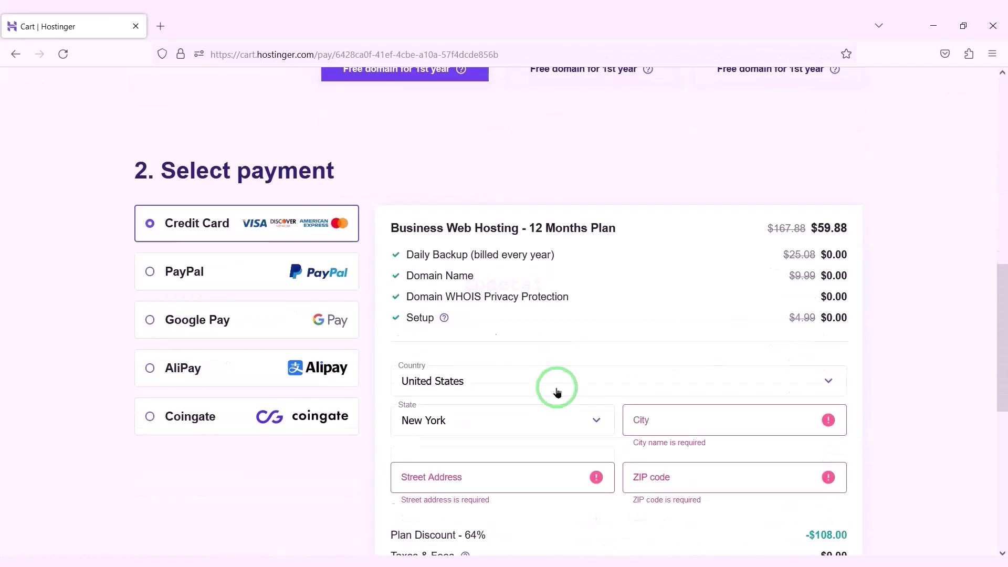
Highlight the 64% plan discount and the $59.88 total in the order summary
scroll(559, 386, "down", 5)
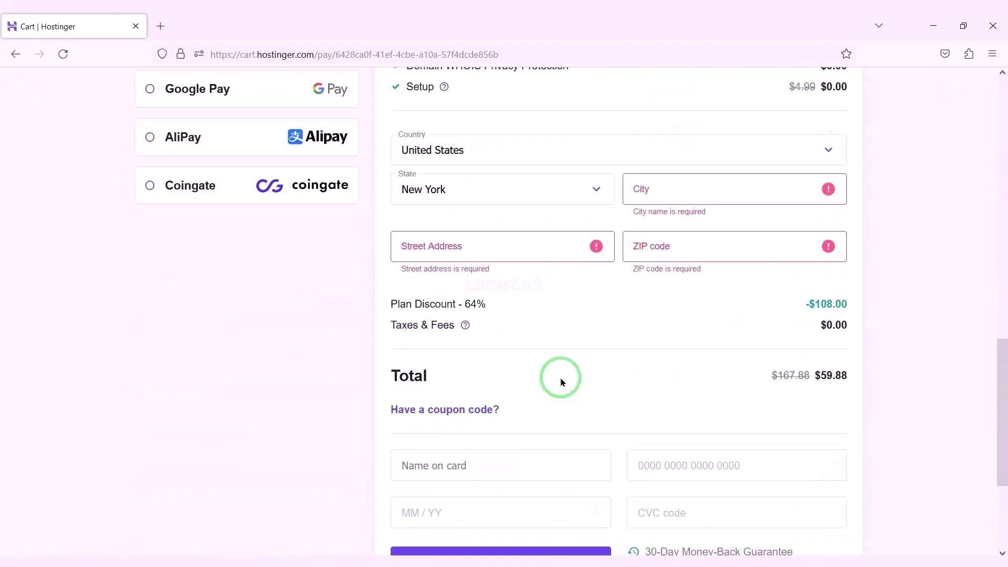
left_click_drag(376, 293, 496, 314)
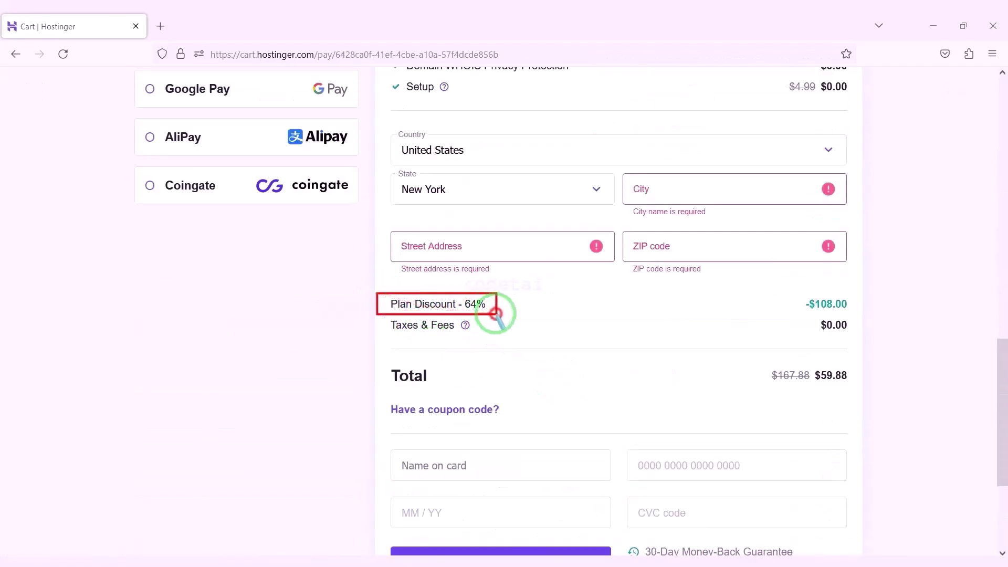
left_click_drag(747, 362, 859, 389)
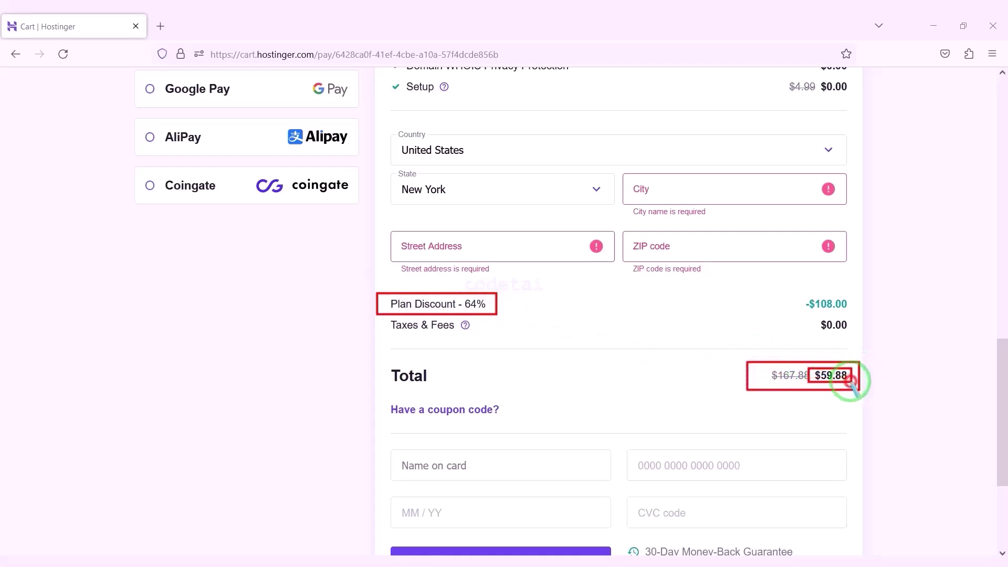
Highlight the payment options: Credit Card, PayPal, Google Pay, AliPay and Coingate
scroll(105, 202, "up", 4)
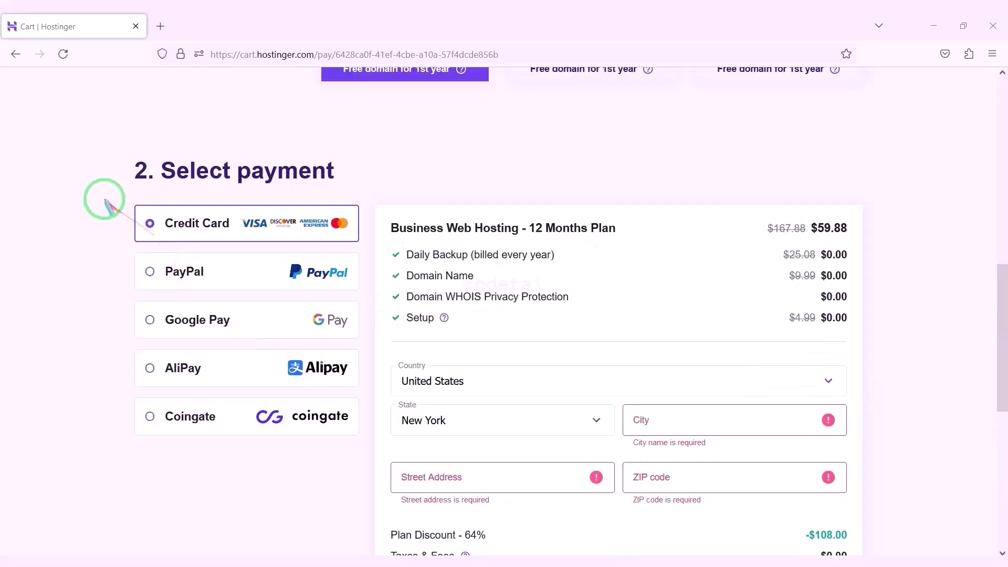
mouse_move(122, 193)
left_mouse_down()
mouse_move(328, 293)
mouse_move(367, 387)
mouse_move(366, 444)
left_mouse_up()
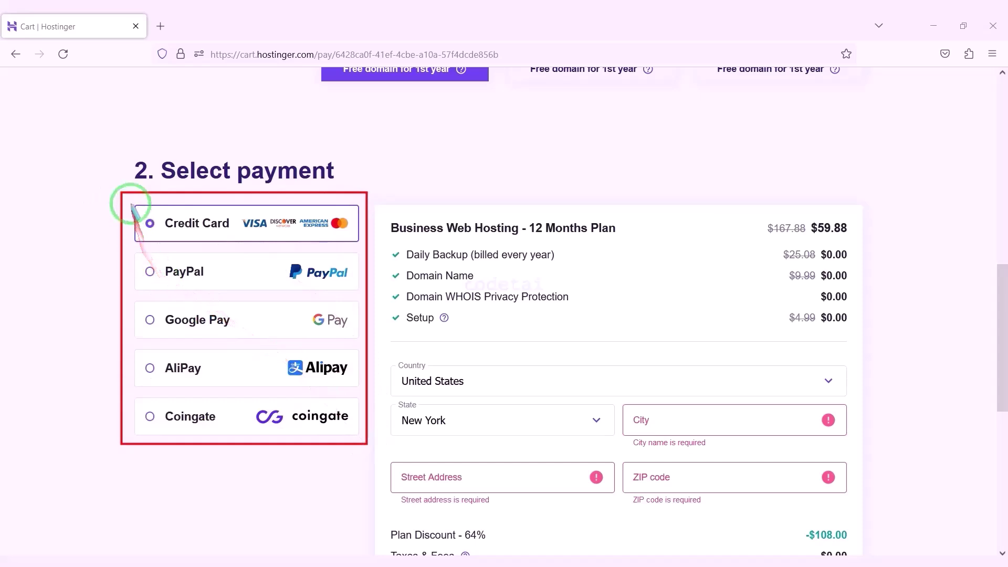
mouse_move(129, 193)
left_mouse_down()
mouse_move(394, 244)
mouse_move(366, 250)
left_mouse_up()
left_click_drag(133, 256, 362, 300)
mouse_move(136, 307)
left_mouse_down()
mouse_move(241, 333)
mouse_move(354, 338)
left_mouse_up()
mouse_move(135, 356)
left_mouse_down()
mouse_move(345, 378)
mouse_move(348, 389)
left_mouse_up()
left_click_drag(134, 402, 361, 434)
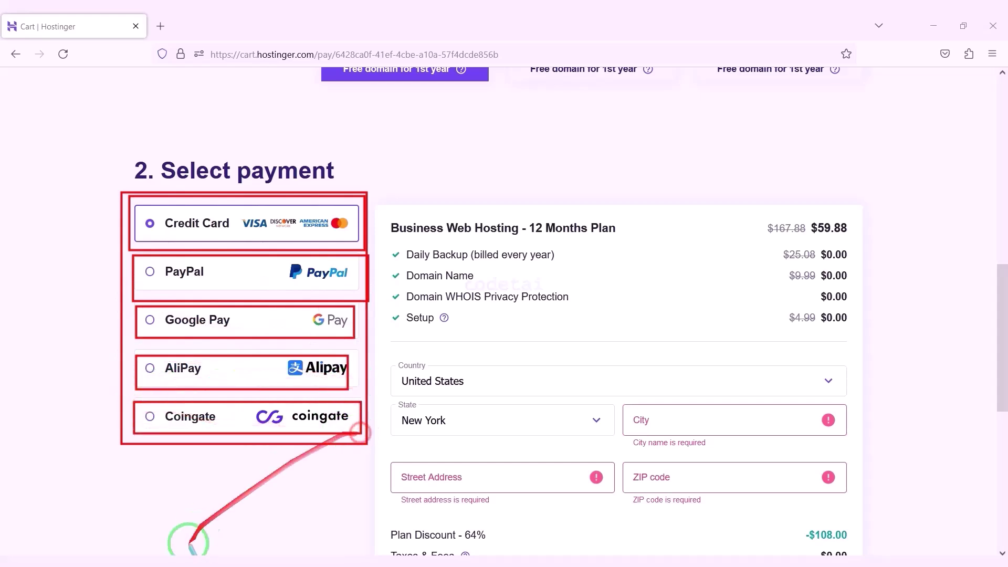
Fill in the billing city, street address and ZIP code for the Credit Card payment
scroll(698, 180, "down", 4)
left_click(677, 187)
type("ROSEDALE")
left_click(482, 235)
left_click(691, 229)
type("11422-3240")
scroll(656, 340, "up", 3)
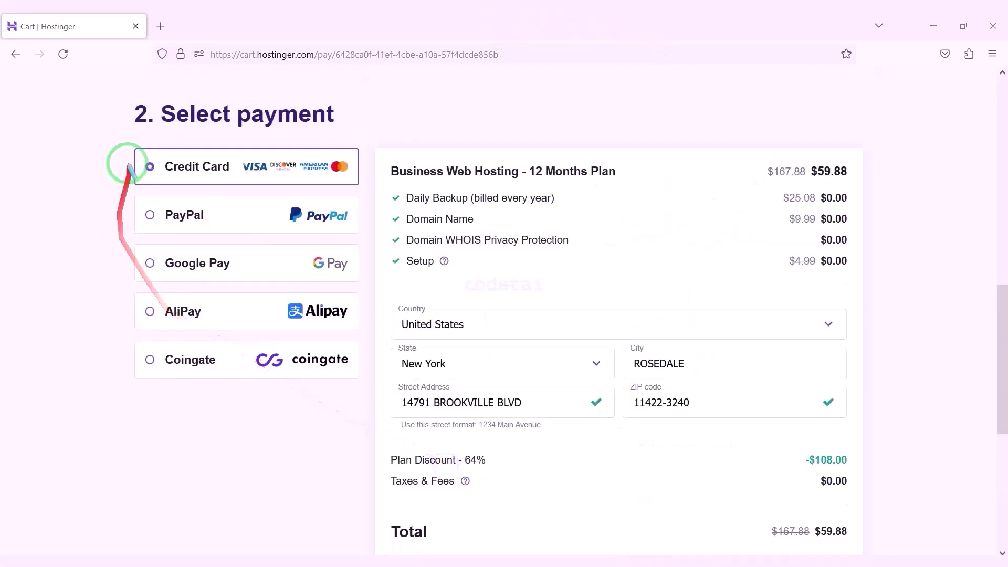
mouse_move(124, 137)
left_mouse_down()
mouse_move(180, 180)
mouse_move(364, 190)
left_mouse_up()
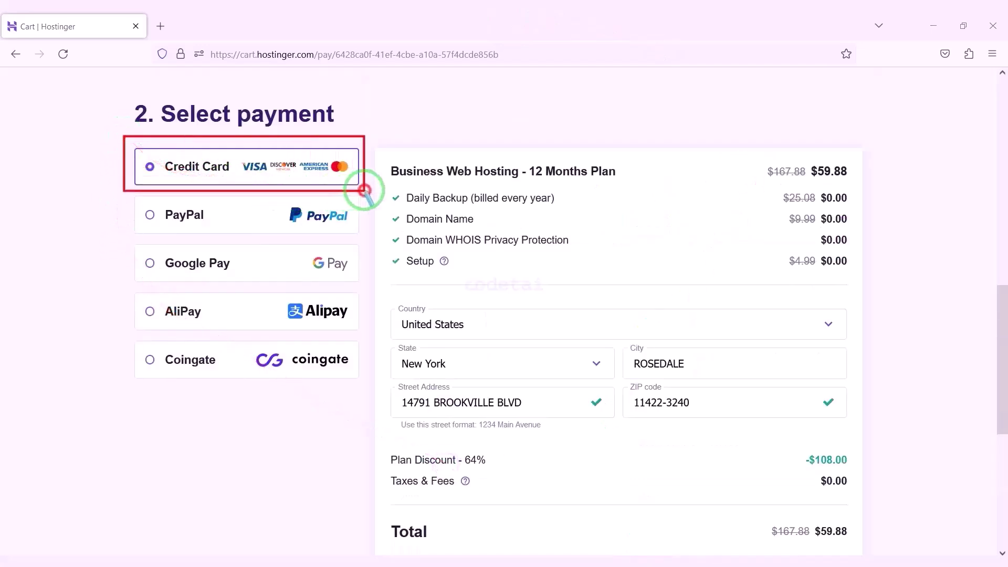
Enter the cardholder name, card number, expiry and CVC, then submit the $59.88 payment
scroll(551, 443, "down", 5)
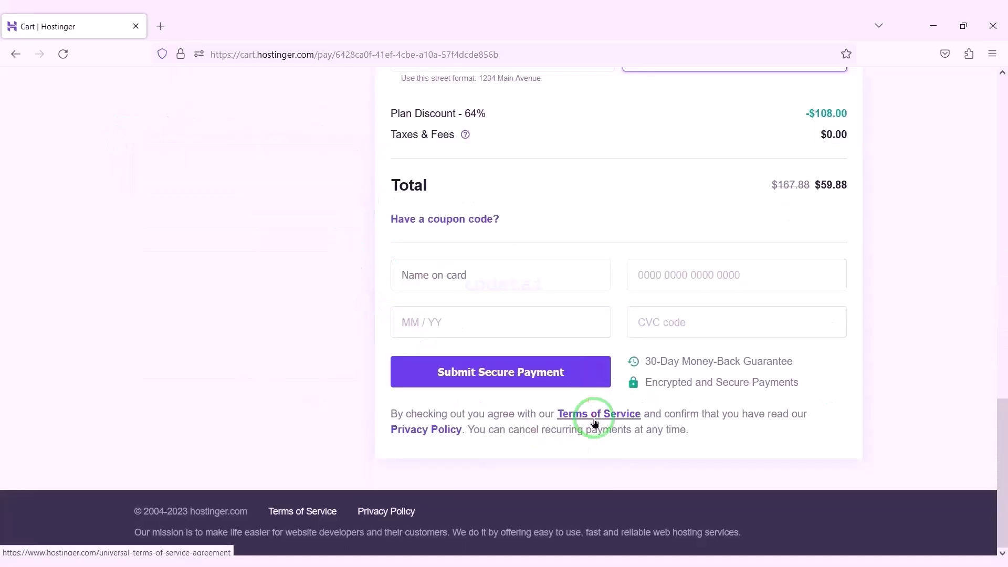
mouse_move(357, 248)
left_mouse_down()
mouse_move(837, 355)
mouse_move(873, 348)
mouse_move(859, 349)
left_mouse_up()
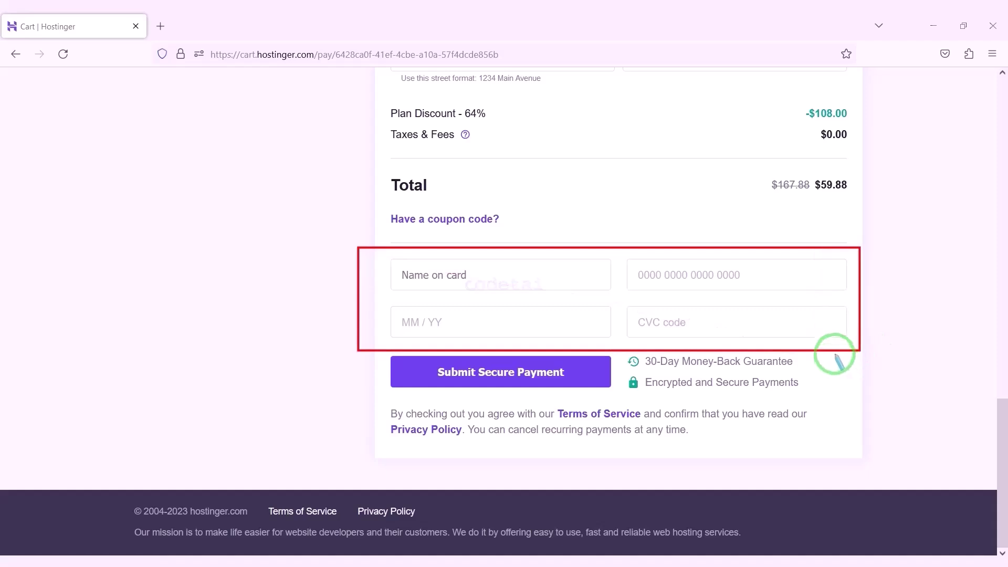
left_click(517, 275)
left_click(682, 272)
left_click(407, 320)
left_click(648, 322)
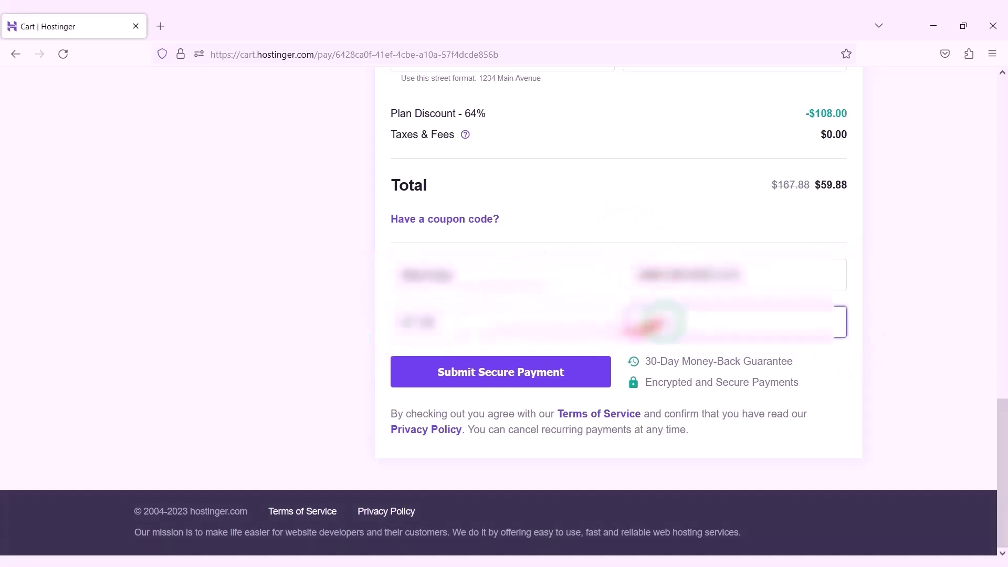
mouse_move(382, 350)
left_mouse_down()
mouse_move(565, 395)
mouse_move(616, 394)
left_mouse_up()
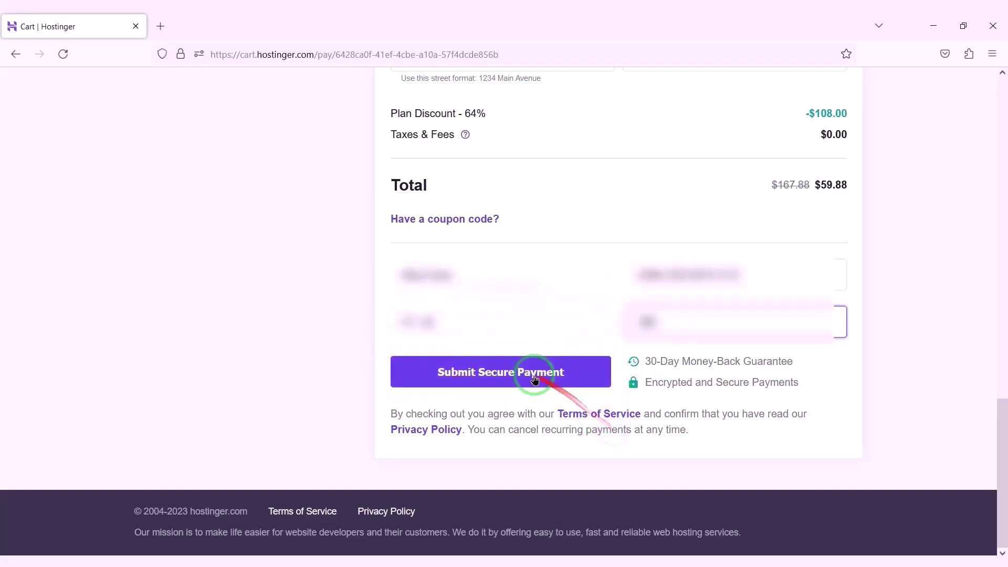
left_click(508, 380)
left_click_drag(509, 378, 523, 412)
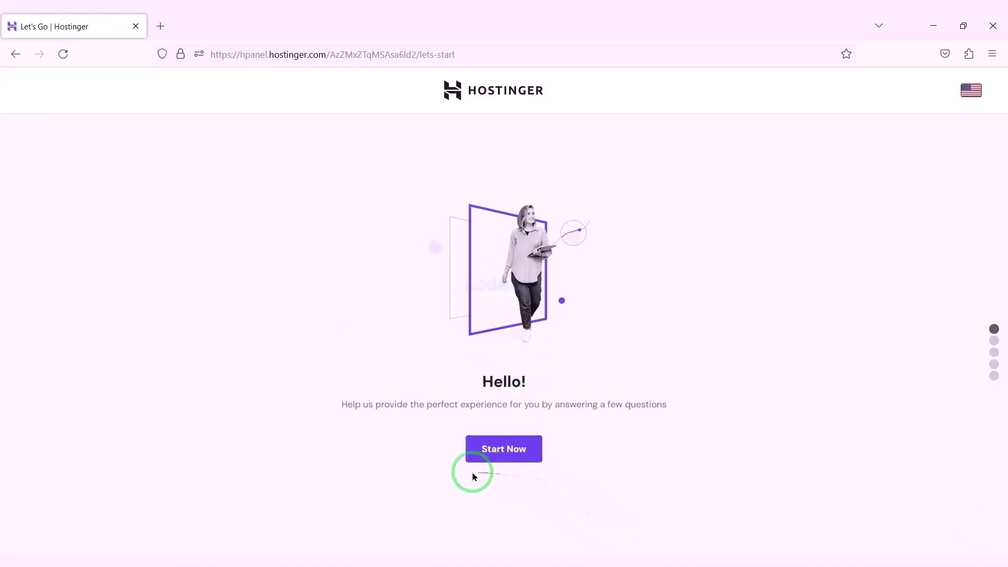
Start the hPanel setup, skip the survey, and choose to create an empty website
left_click(517, 453)
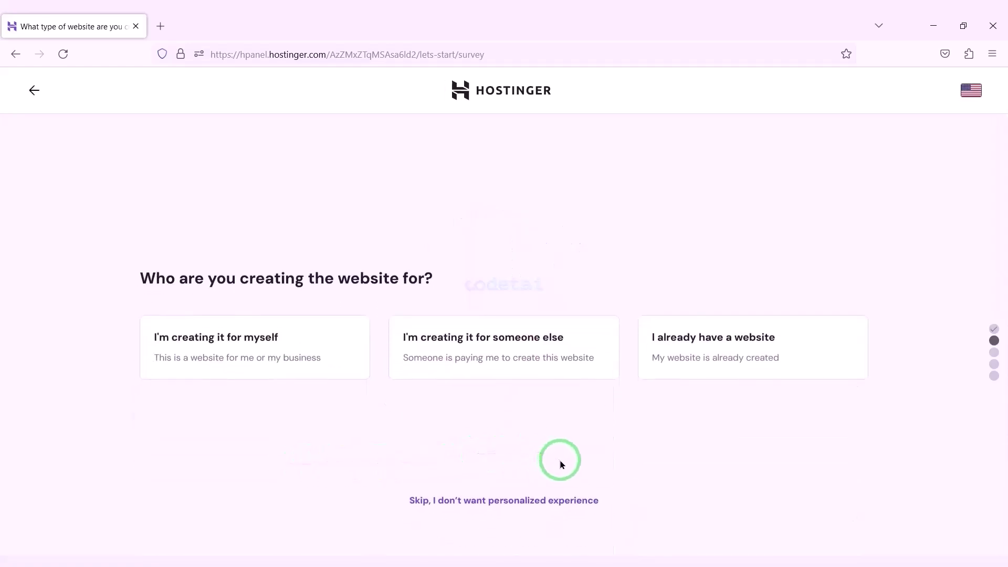
left_click(502, 498)
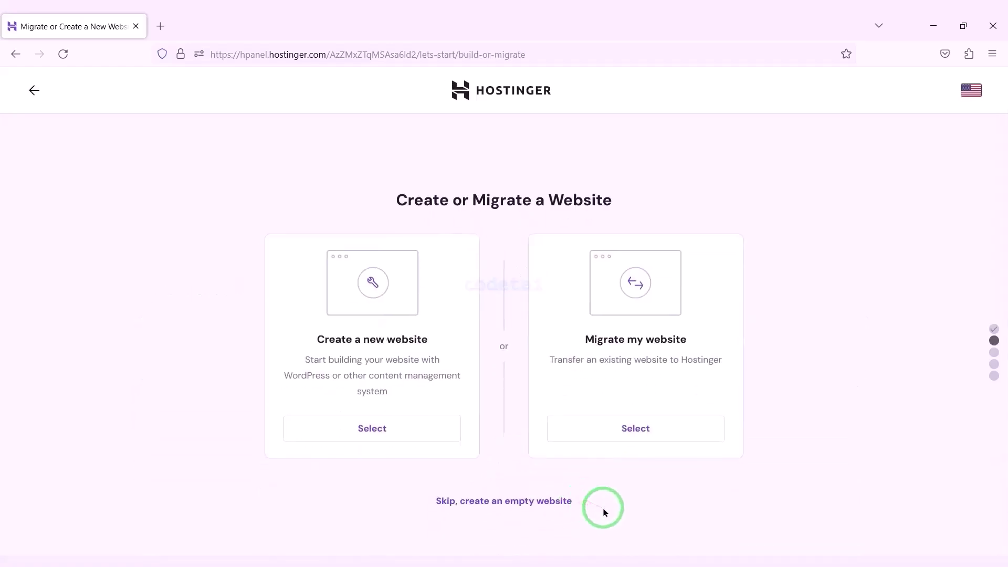
left_click(526, 505)
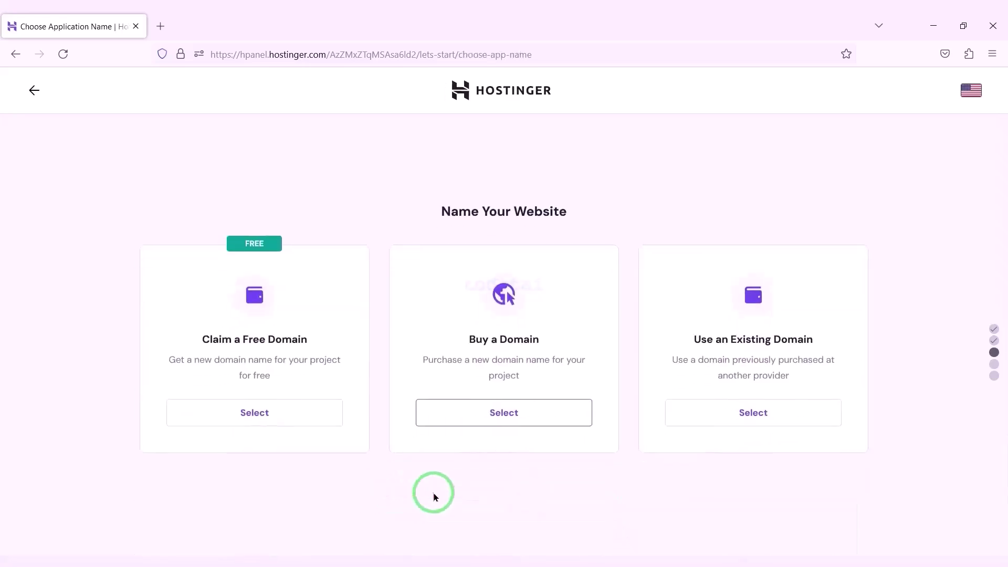
Claim the free domain codetai with the .net extension, confirm availability, and continue
left_click(249, 420)
left_click(704, 472)
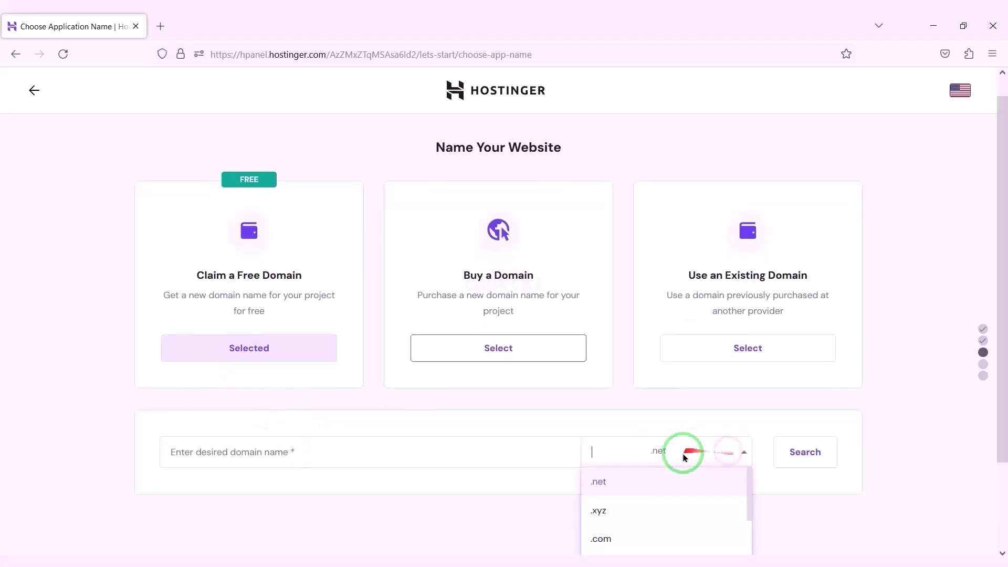
scroll(682, 473, "down", 6)
scroll(648, 513, "up", 6)
scroll(660, 443, "down", 6)
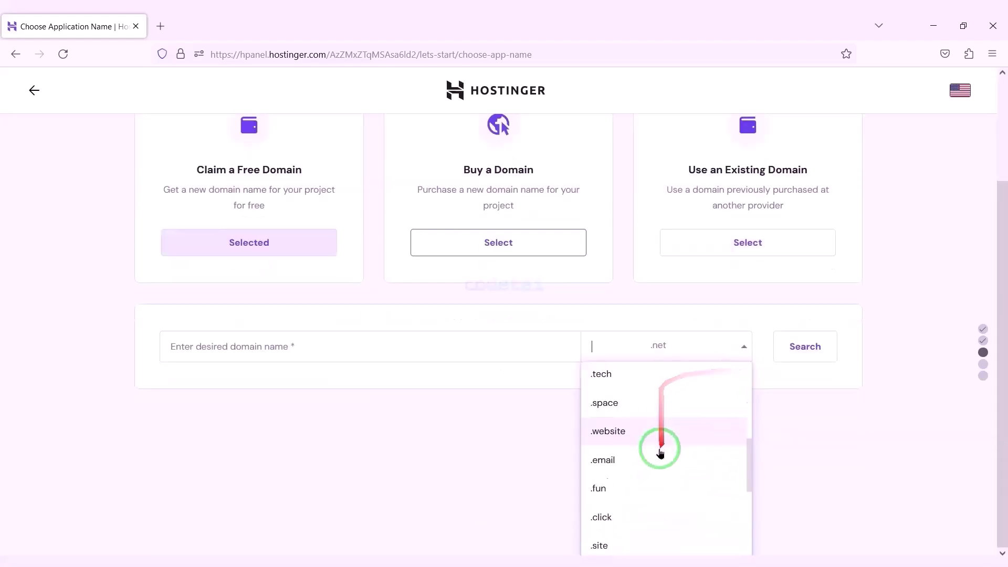
scroll(750, 427, "up", 6)
scroll(882, 494, "down", 3)
left_click(460, 457)
left_click(460, 456)
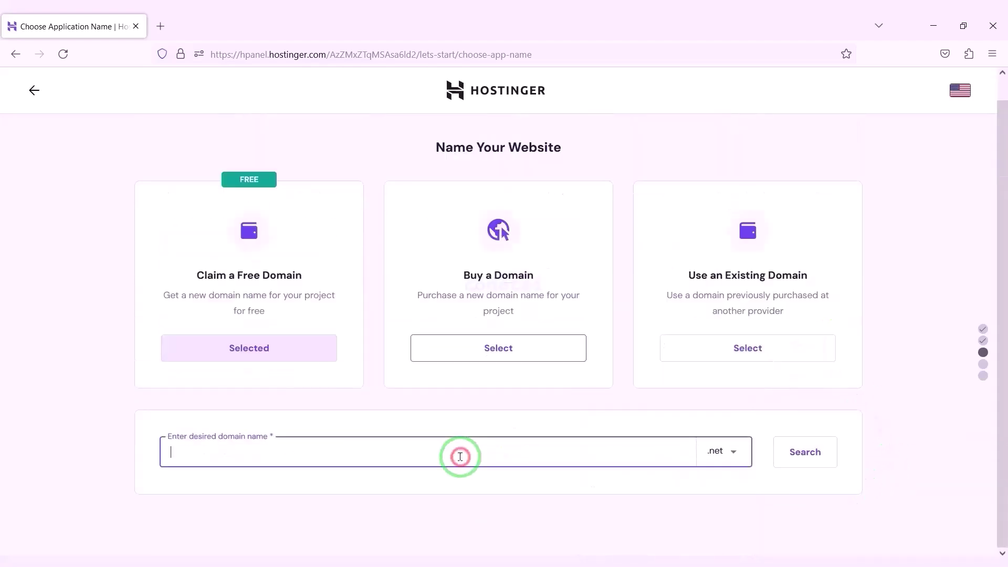
left_click(732, 462)
scroll(676, 484, "down", 10)
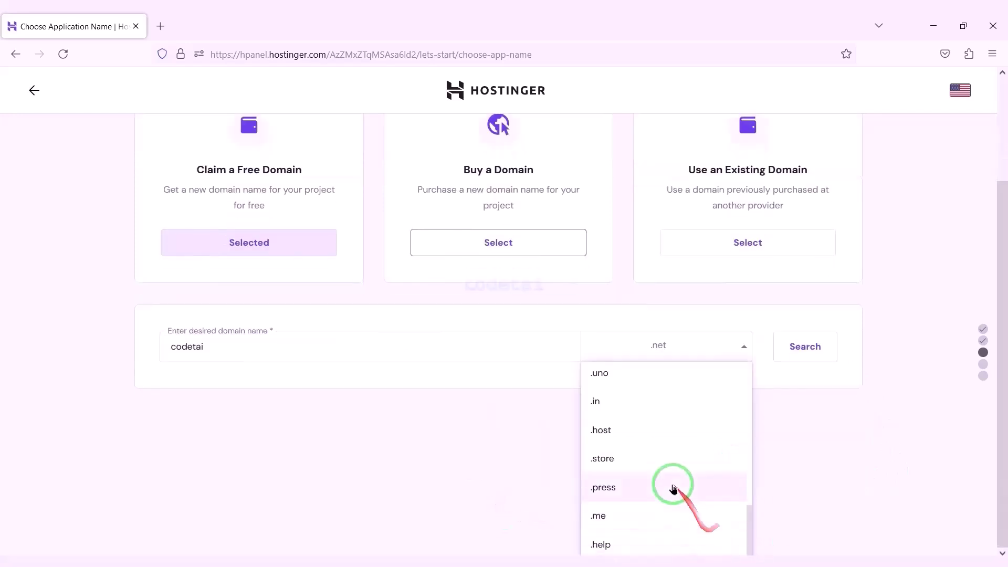
scroll(656, 488, "up", 10)
left_click(653, 481)
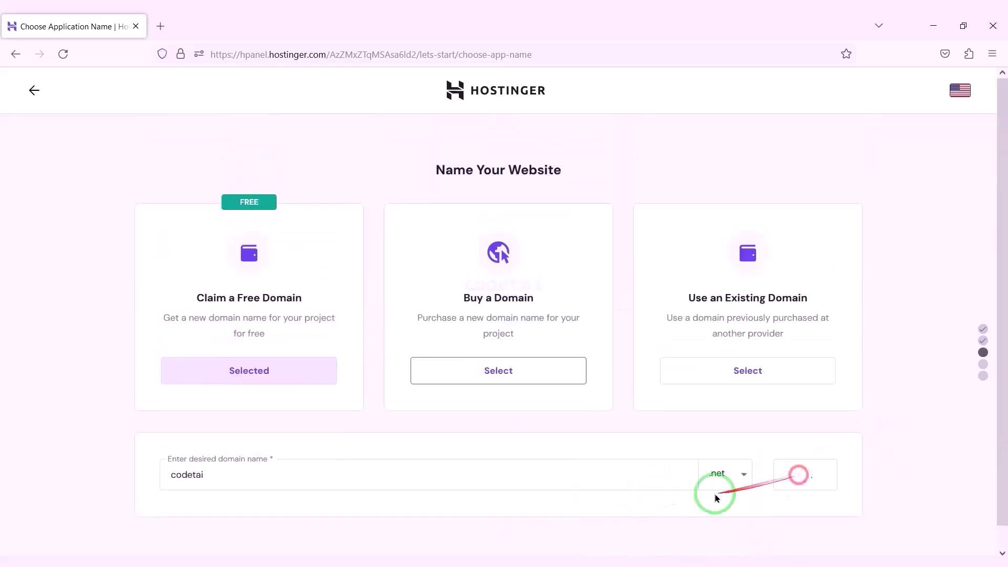
left_click(797, 473)
scroll(818, 486, "down", 1)
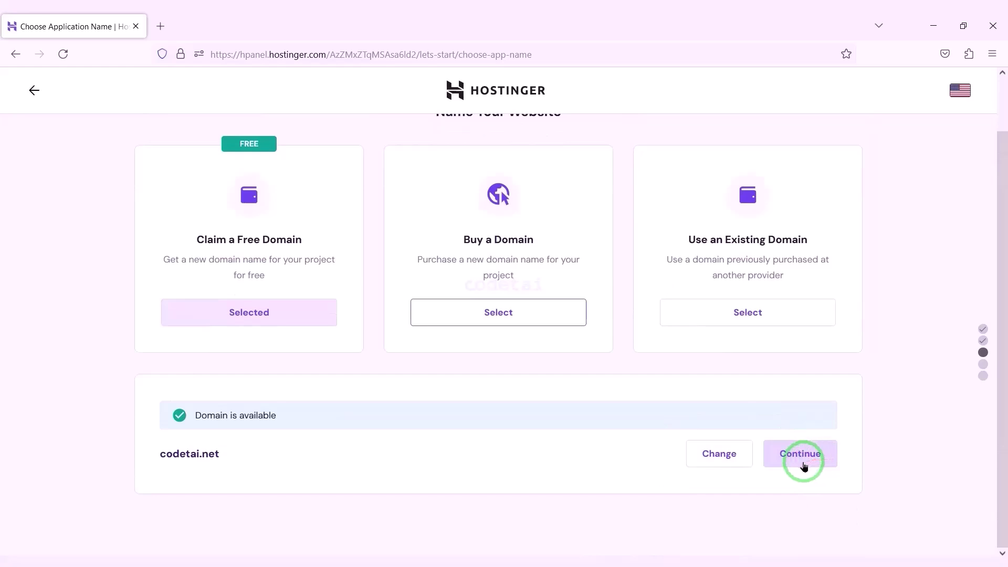
left_click(804, 464)
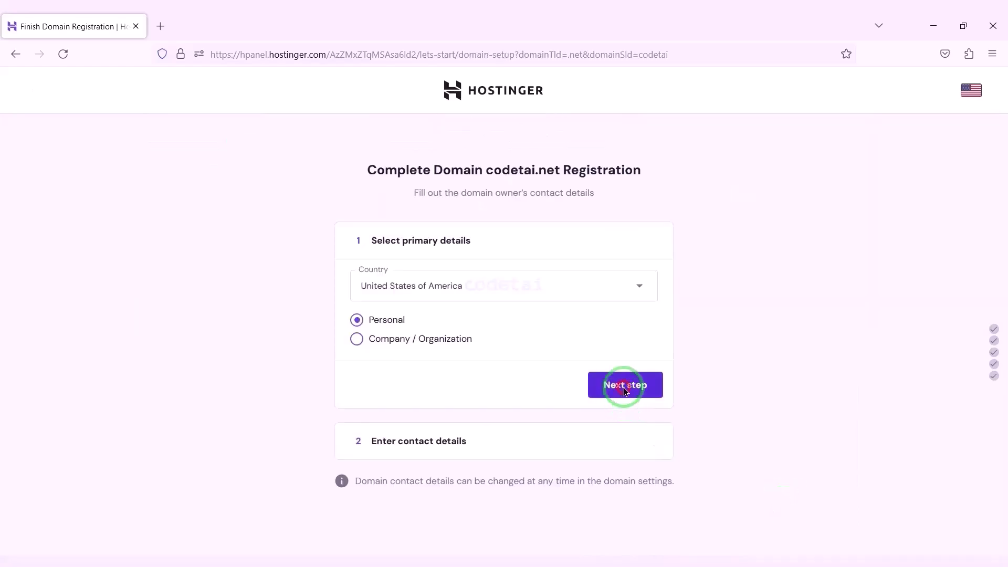
Confirm personal registration in the United States and fill in the owner's last name
left_click(624, 388)
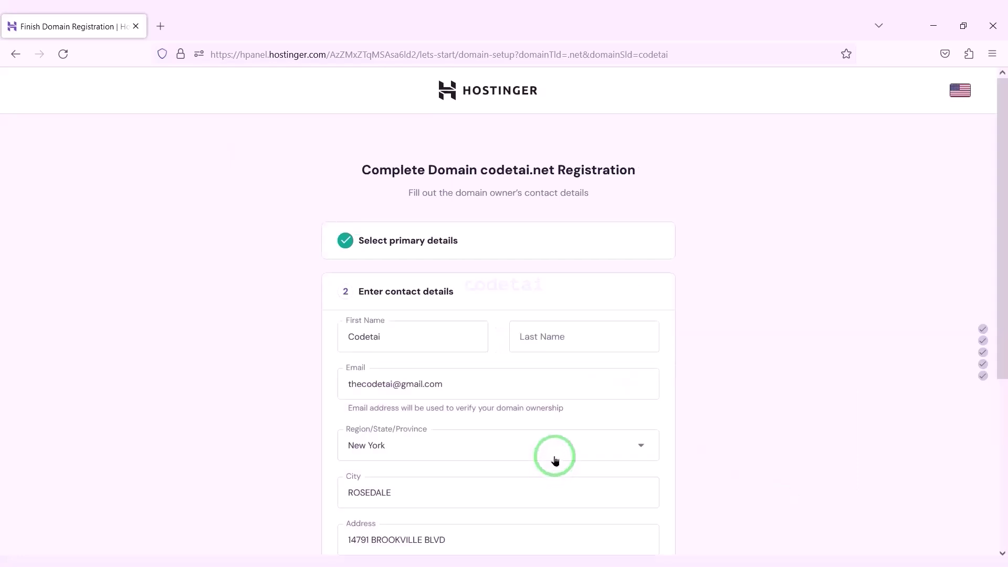
scroll(555, 460, "down", 3)
left_click(536, 196)
type("Ltd")
scroll(698, 387, "down", 2)
Enter the contact phone with the United States dial code and finish the domain registration
left_click(598, 397)
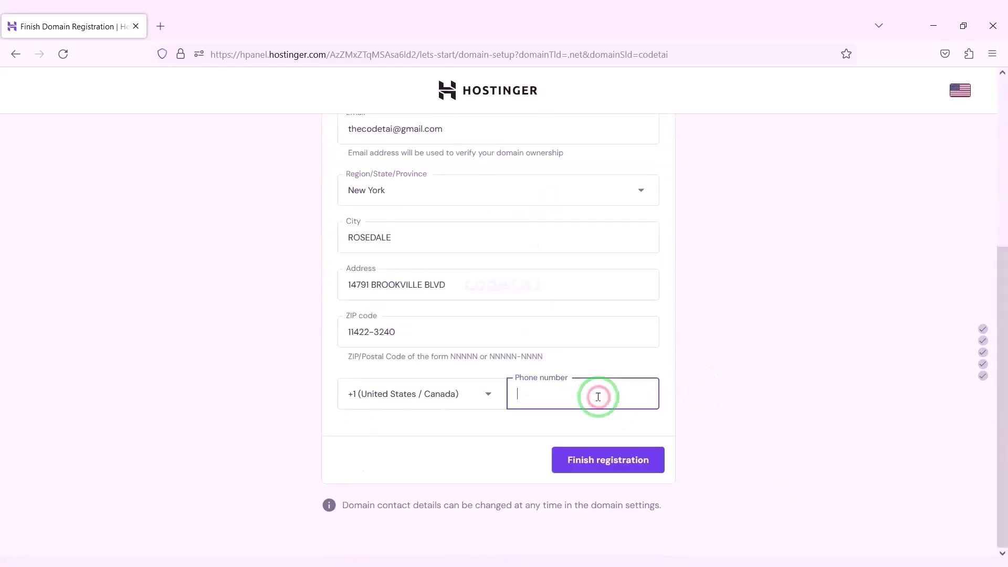
left_click(448, 400)
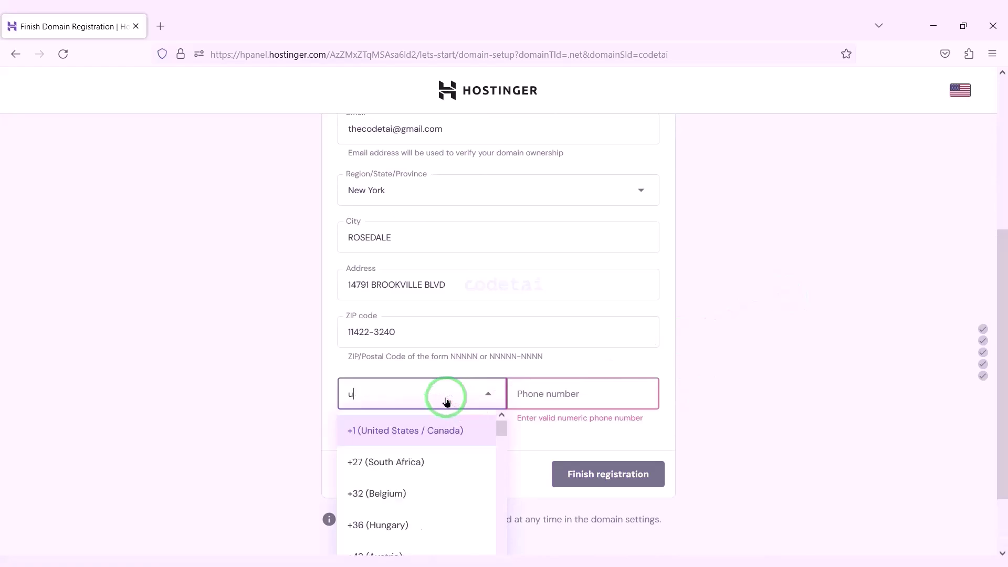
type("uni")
scroll(592, 398, "down", 1)
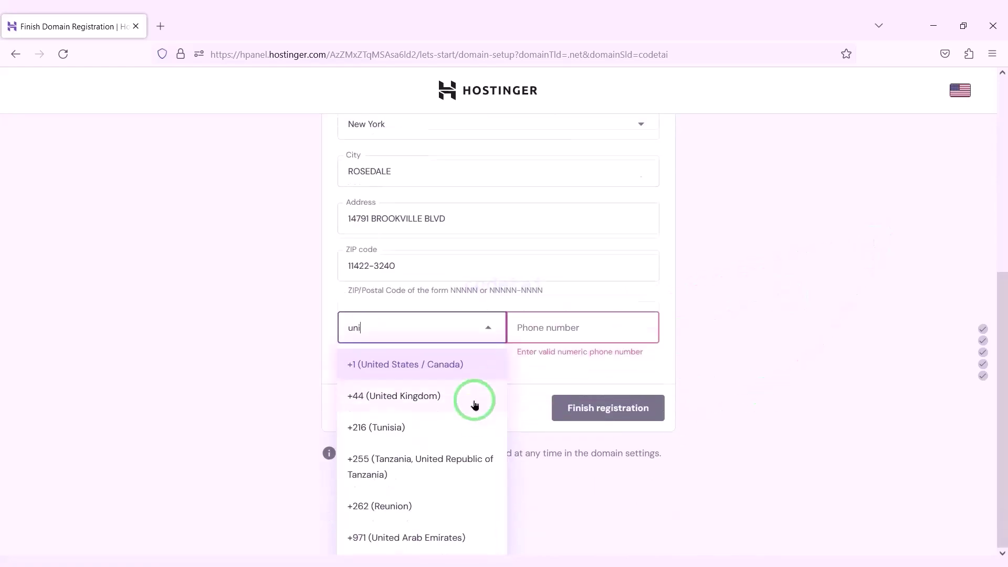
type("te")
left_click(619, 378)
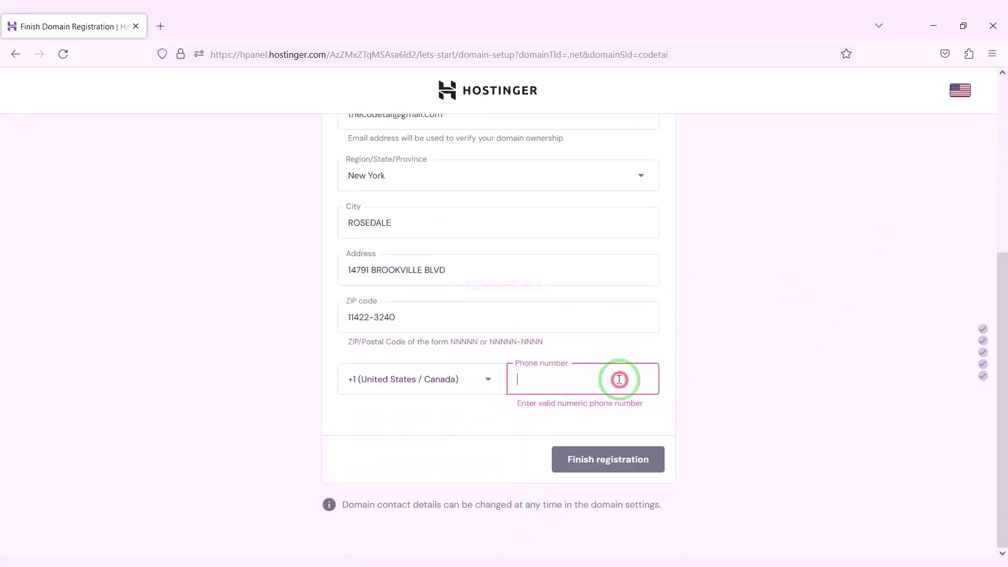
key("ctrl+v")
scroll(702, 354, "up", 3)
scroll(683, 420, "down", 2)
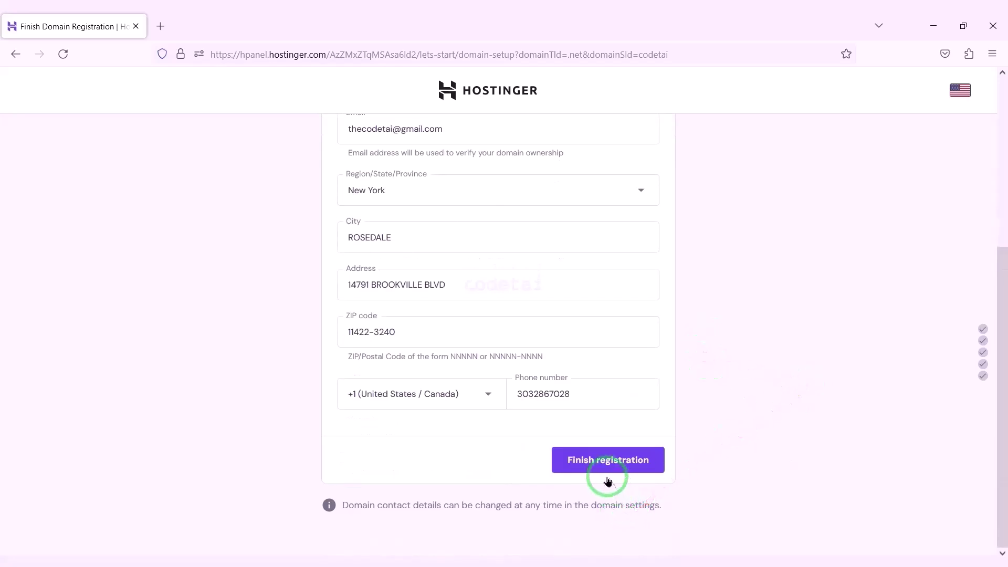
left_click(618, 466)
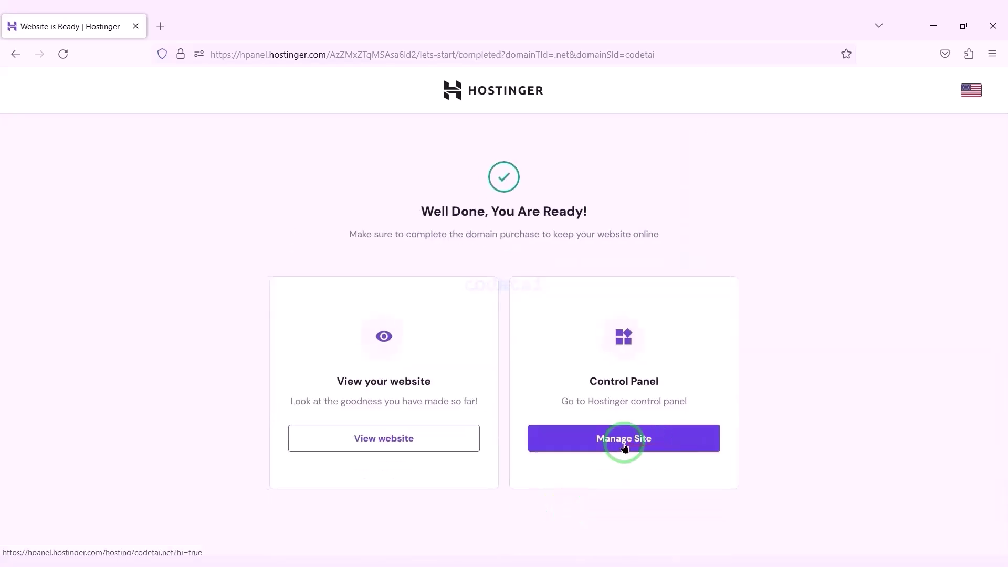
Open the codetai.net site management and dismiss the two-factor authentication prompt
left_click(625, 446)
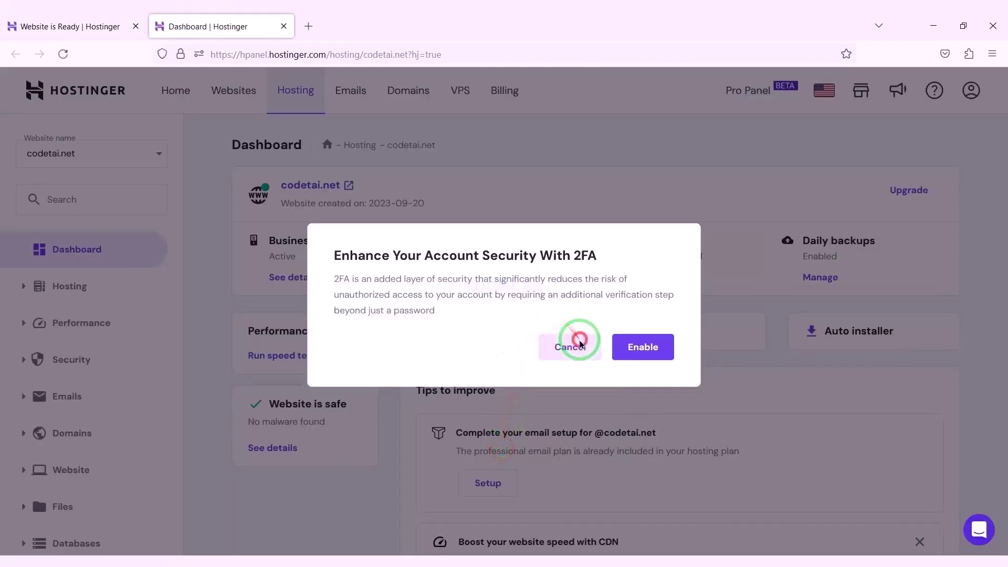
left_click(571, 343)
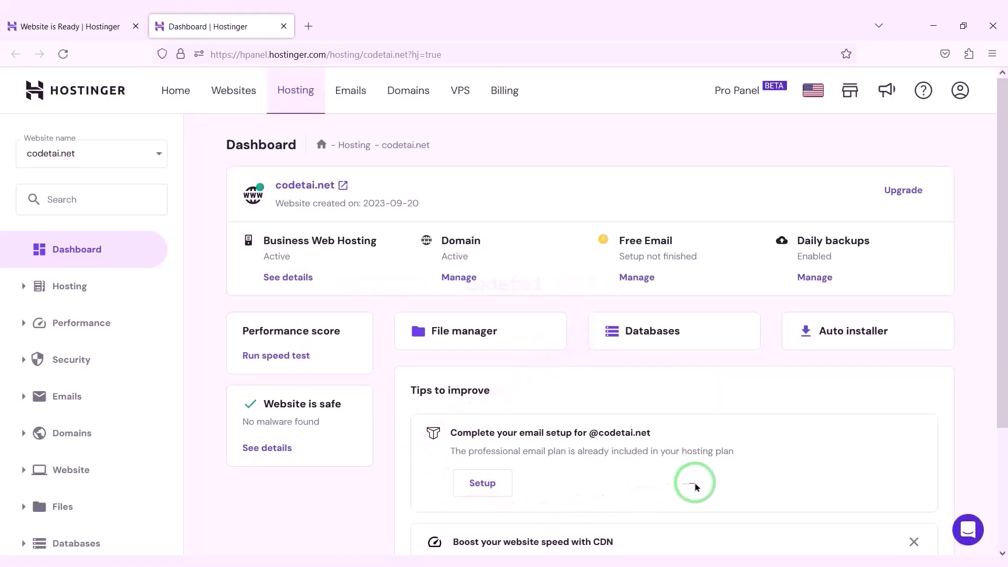
scroll(635, 467, "down", 3)
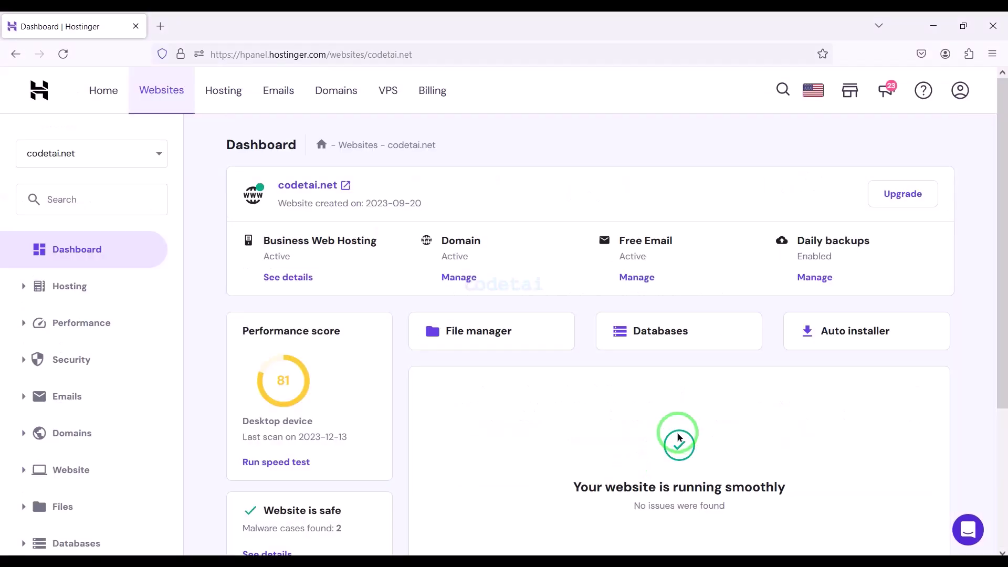
Switch the site's PHP version from 7.3 to 8.1 under Advanced > PHP Configuration
scroll(117, 393, "down", 3)
left_click(117, 393)
scroll(120, 400, "down", 2)
scroll(120, 400, "down", 1)
left_click(99, 335)
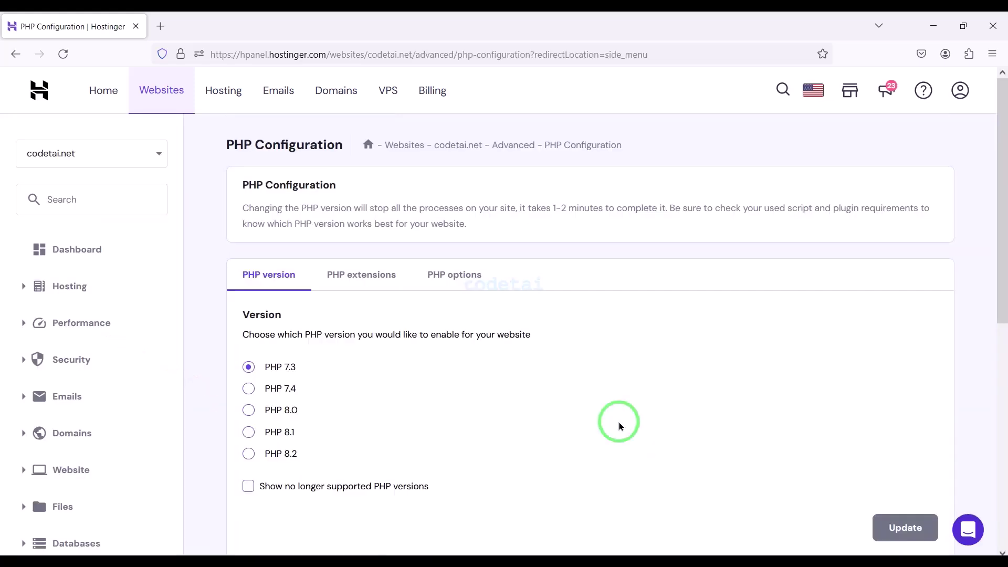
scroll(620, 425, "down", 2)
left_click(248, 316)
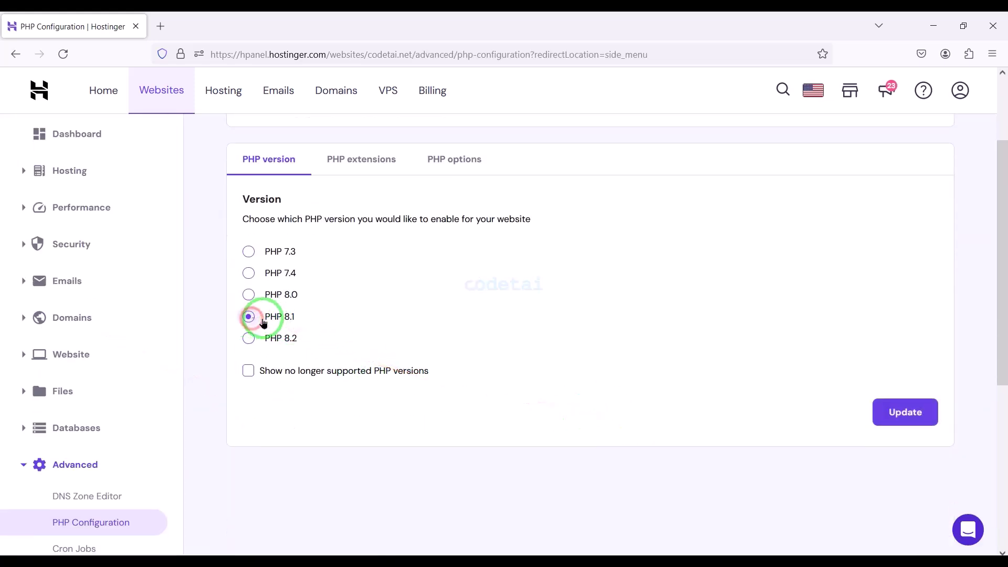
left_click(888, 409)
left_click(634, 352)
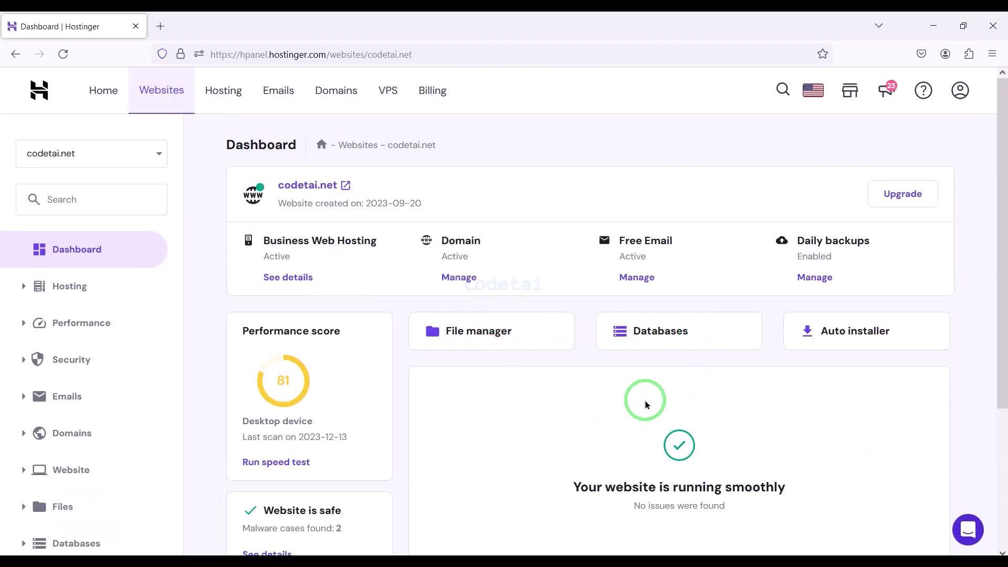
Open File Manager and delete default.php from public_html
left_click(481, 331)
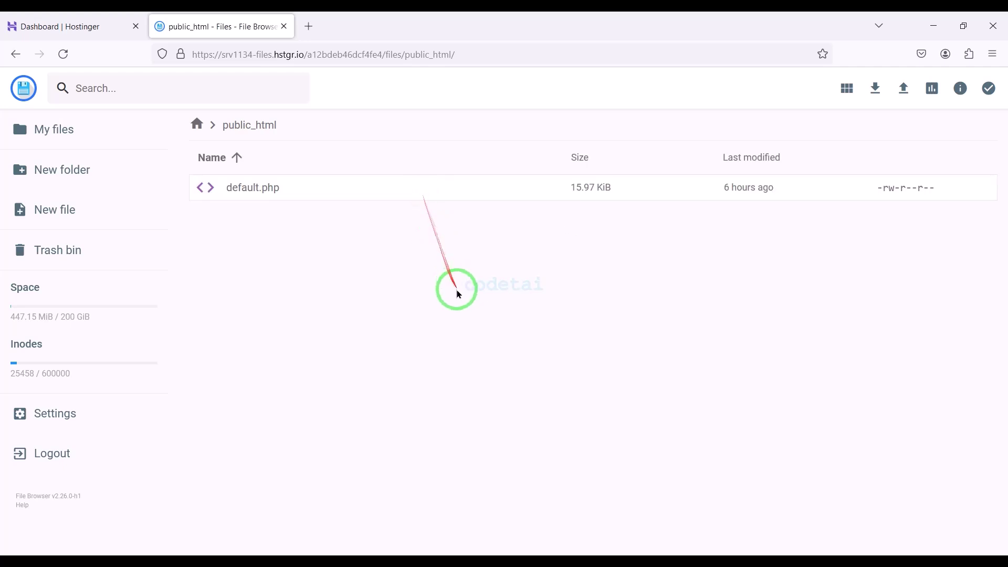
left_click(518, 198)
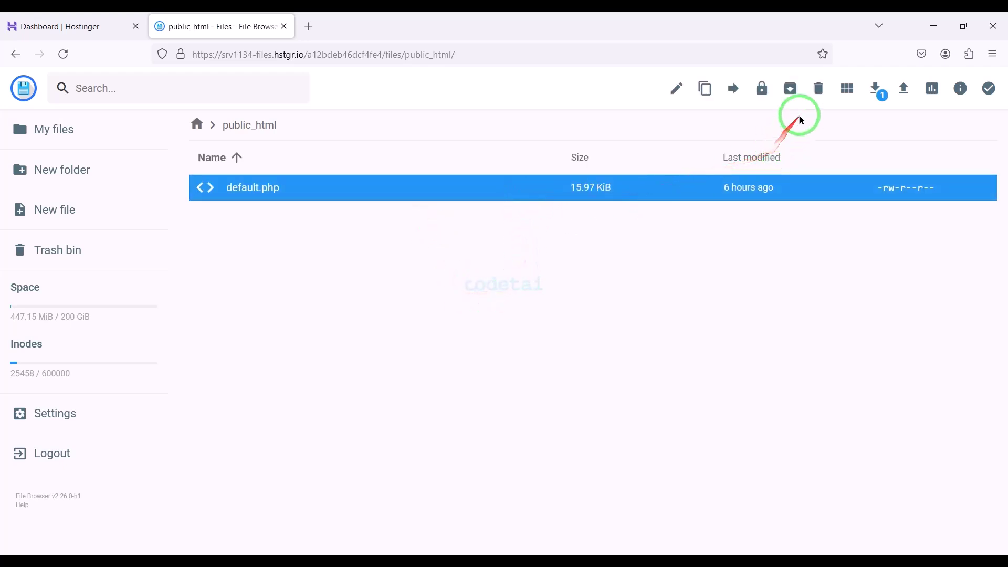
left_click(813, 100)
left_click(609, 339)
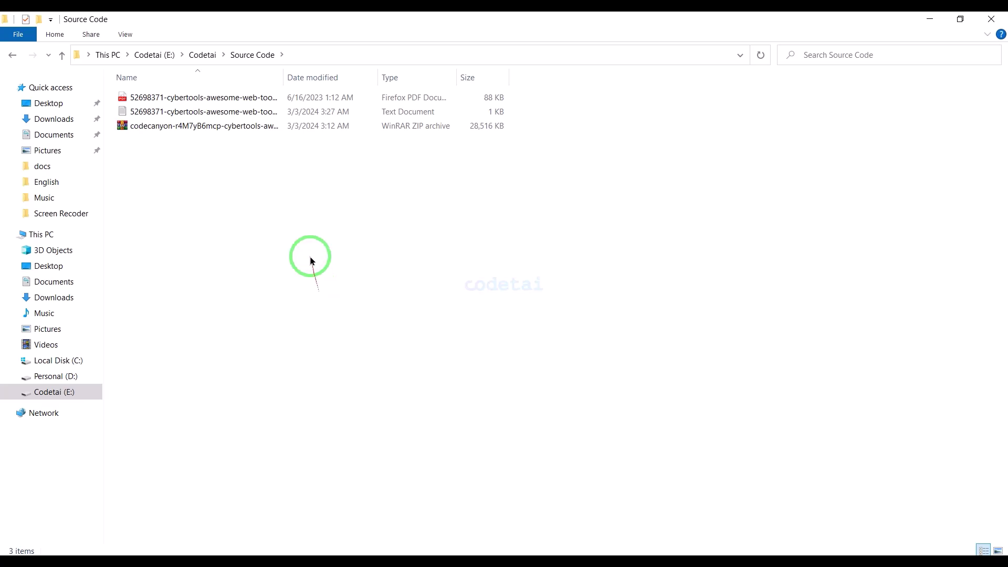
Extract the CyberTools codecanyon ZIP and compress its upload folder into upload.zip
left_click(261, 136)
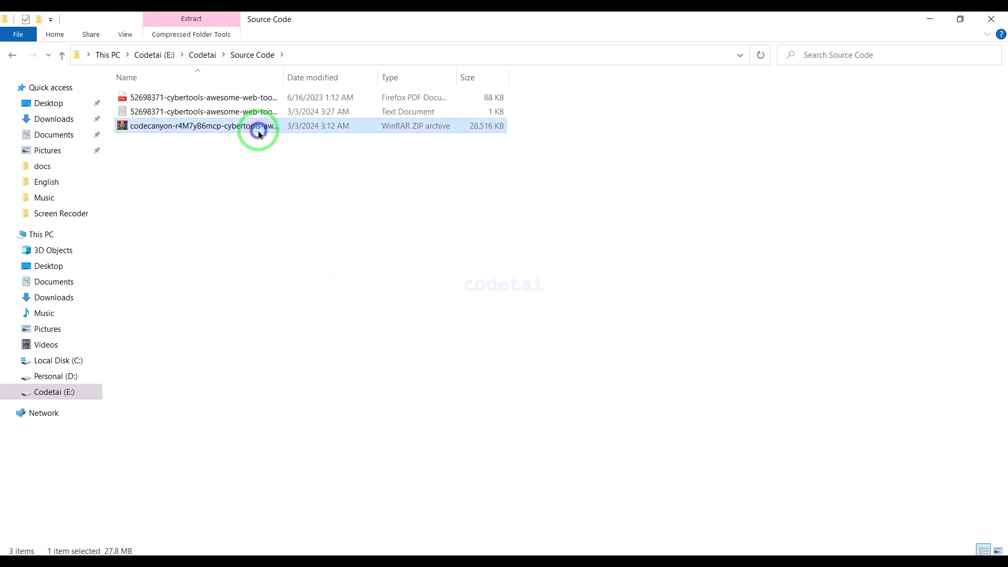
right_click(260, 134)
left_click(284, 200)
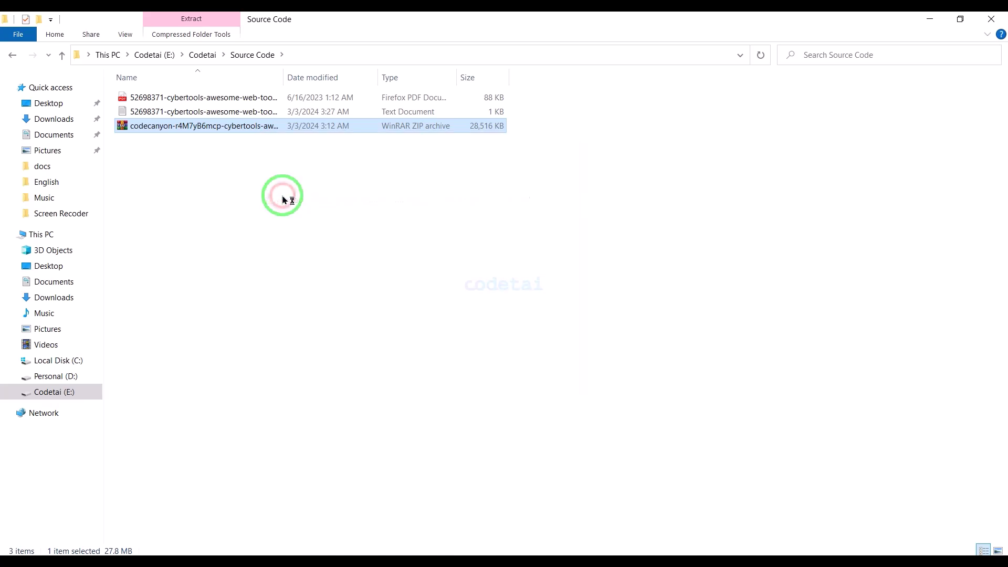
double_click(251, 99)
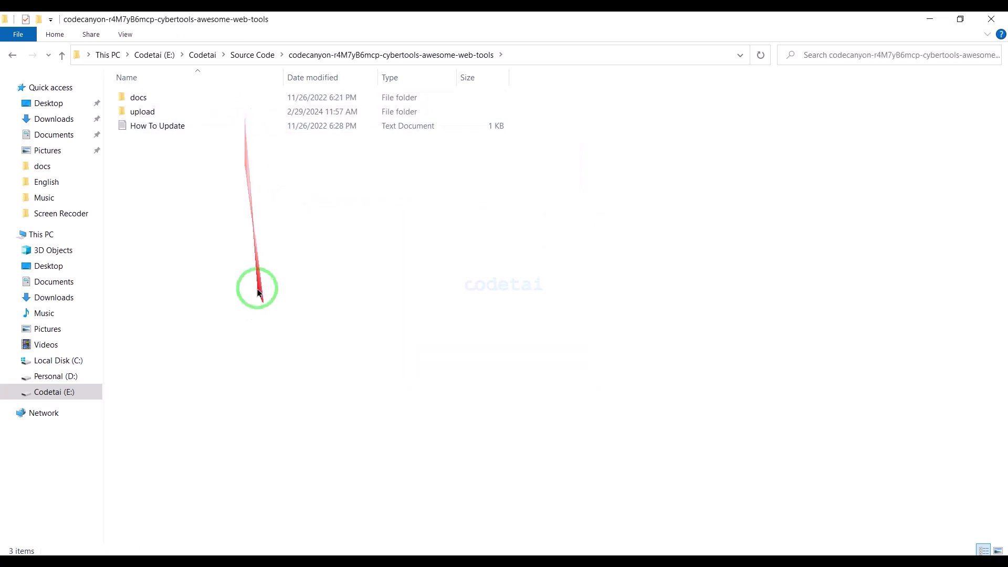
right_click(197, 112)
left_click(249, 250)
left_click(465, 287)
left_click(511, 415)
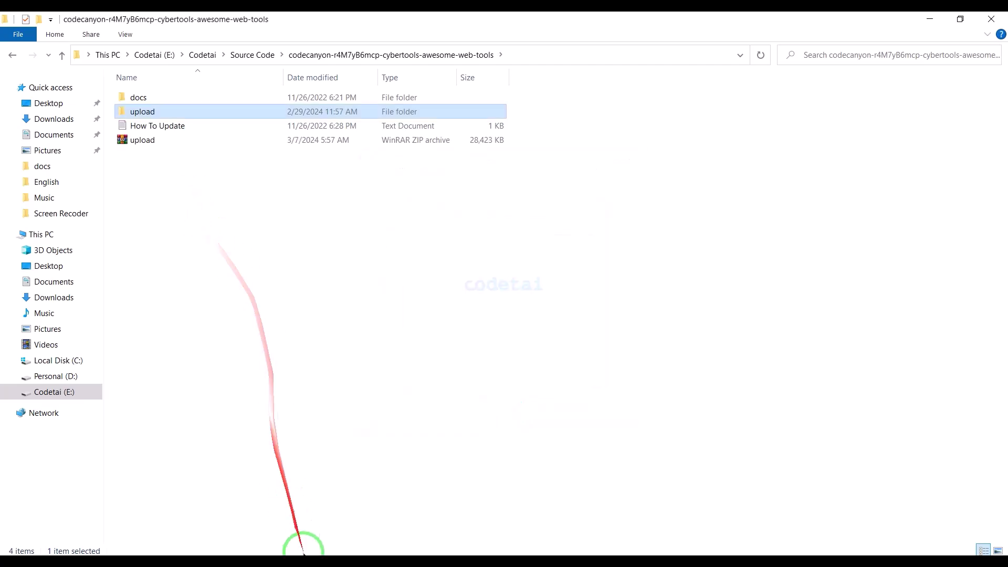
Start a single-file upload into public_html in the web File Manager
left_click(297, 551)
left_click(903, 88)
left_click(462, 324)
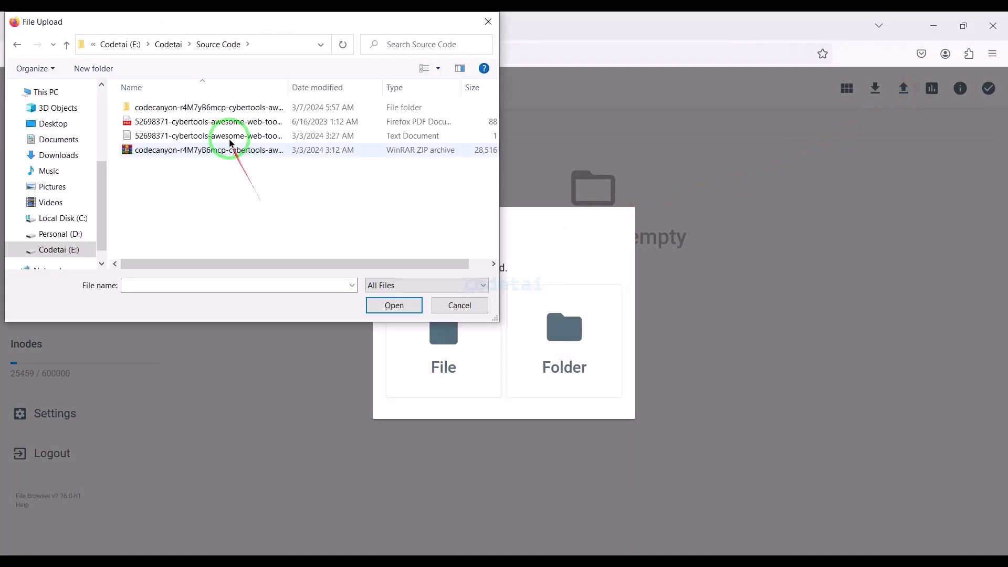
Upload upload.zip, extract it into MyFolder on the server, then delete the zip
double_click(219, 105)
double_click(218, 148)
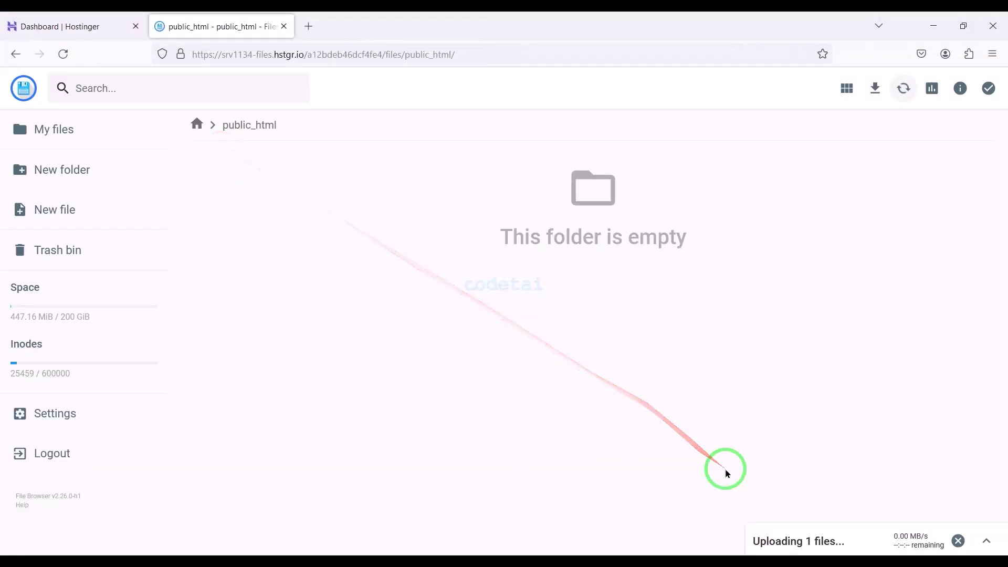
left_click(986, 540)
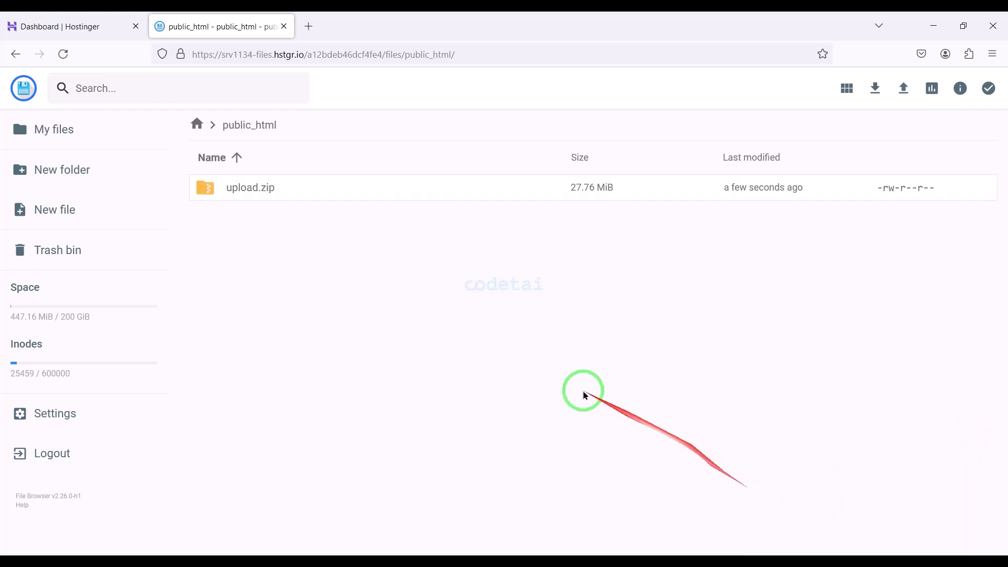
right_click(409, 190)
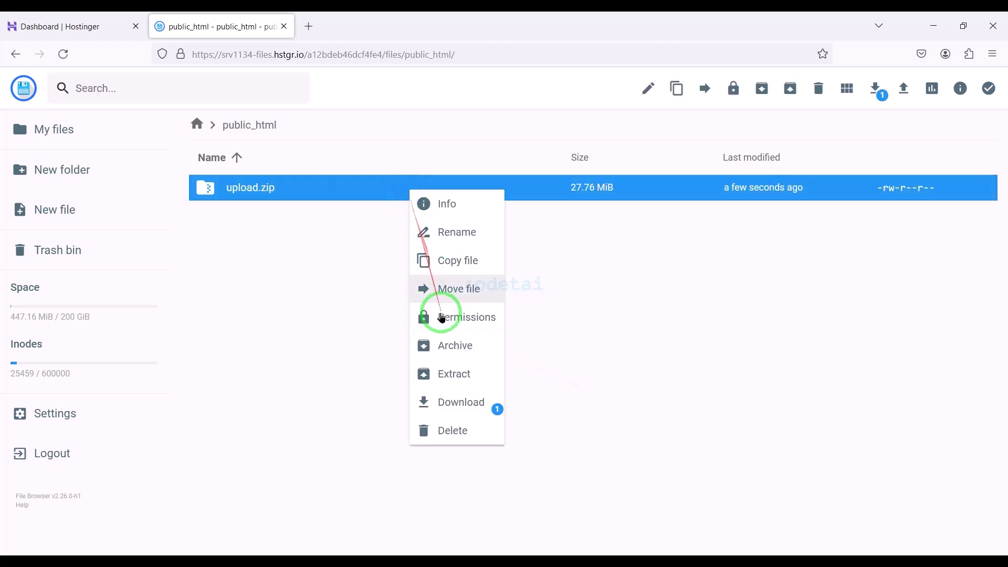
left_click(461, 375)
type("MyFolder")
left_click(587, 426)
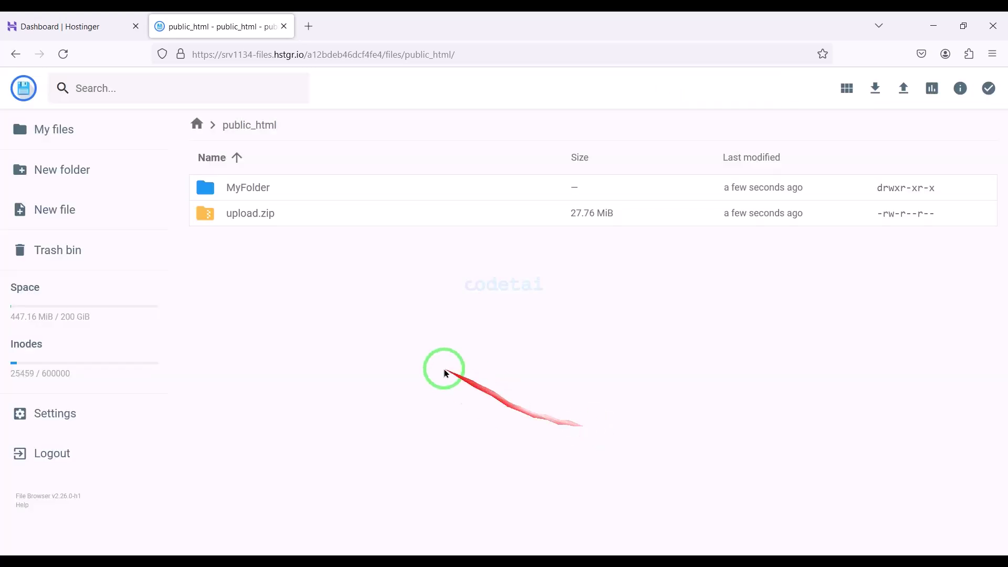
left_click(317, 214)
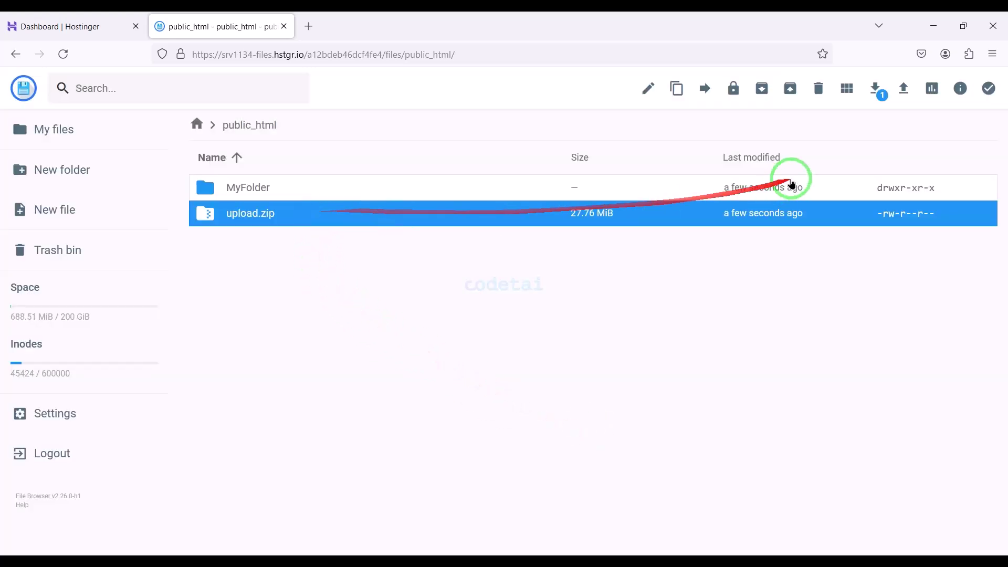
left_click(810, 99)
left_click(609, 340)
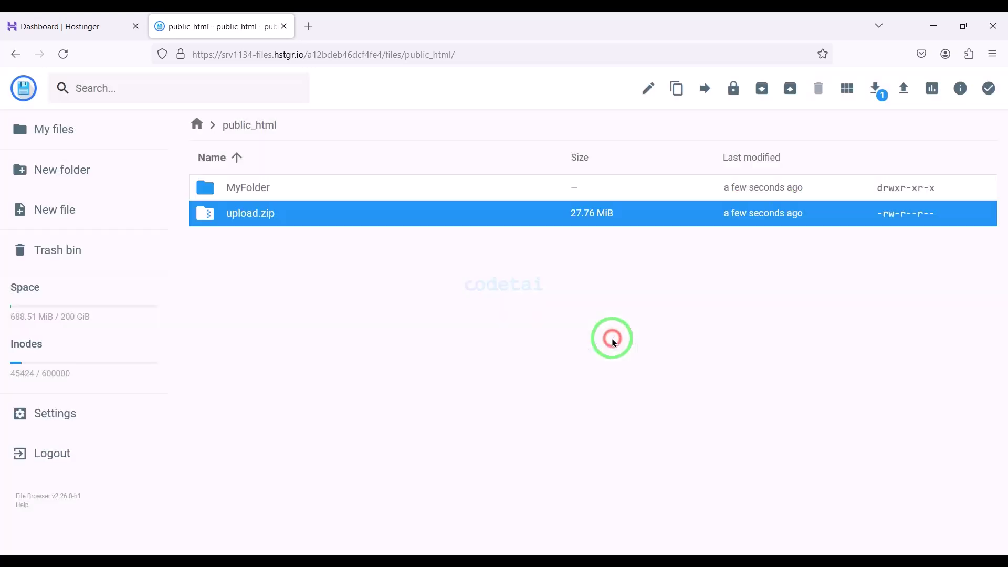
Move everything from MyFolder/upload into public_html and delete the empty MyFolder
double_click(351, 195)
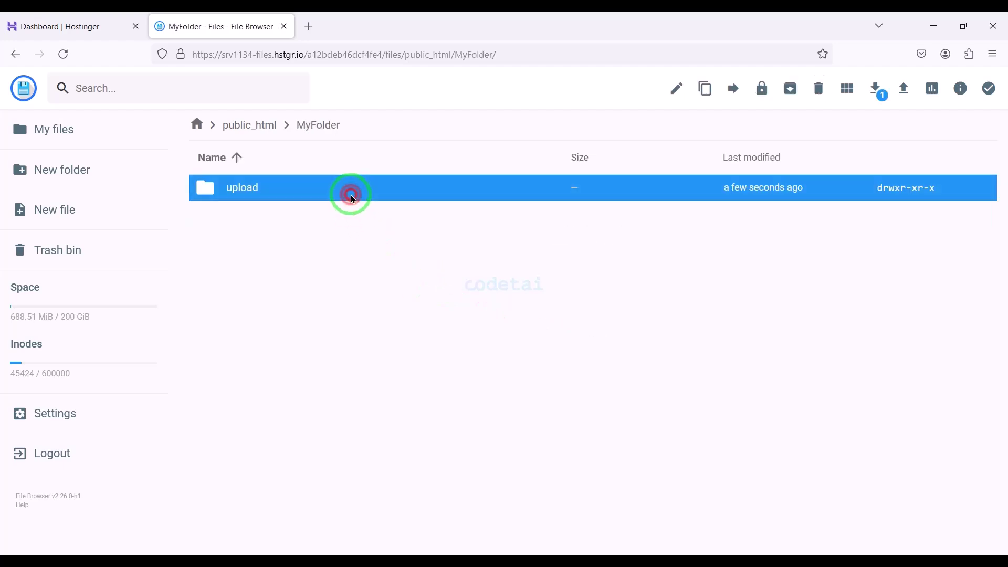
double_click(349, 196)
key("ctrl+a")
left_click(750, 88)
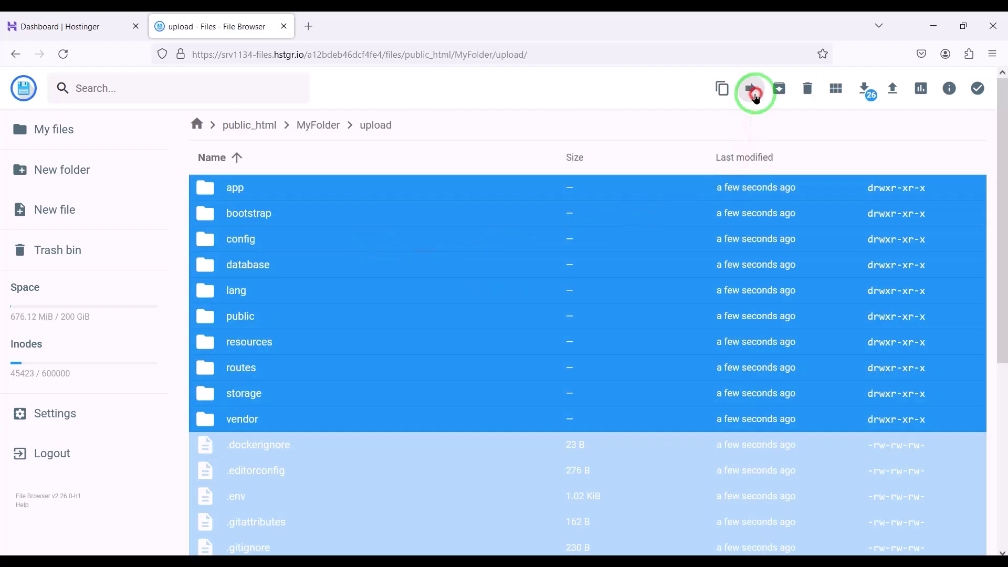
double_click(461, 187)
double_click(457, 268)
double_click(462, 288)
left_click(463, 303)
left_click(599, 379)
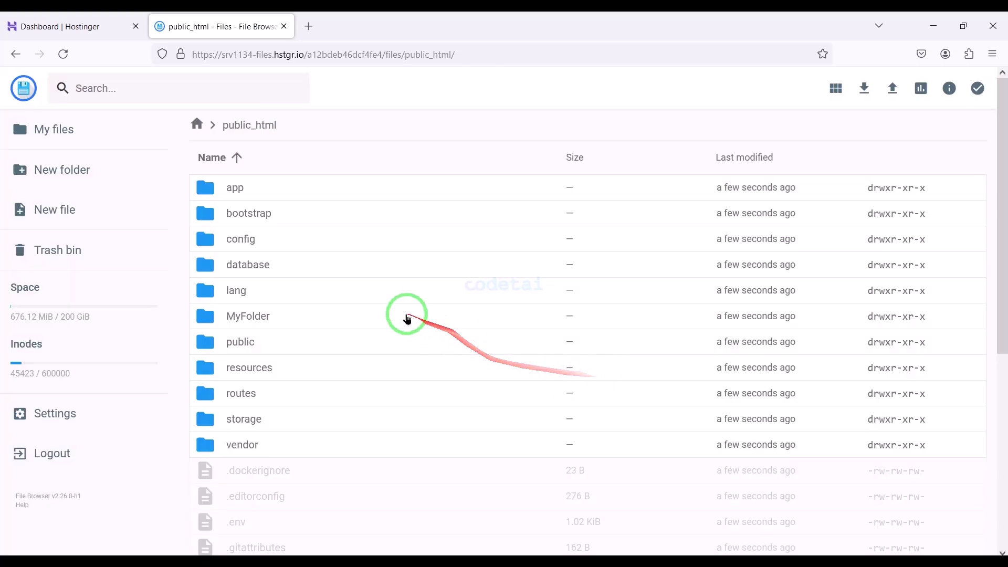
left_click(405, 317)
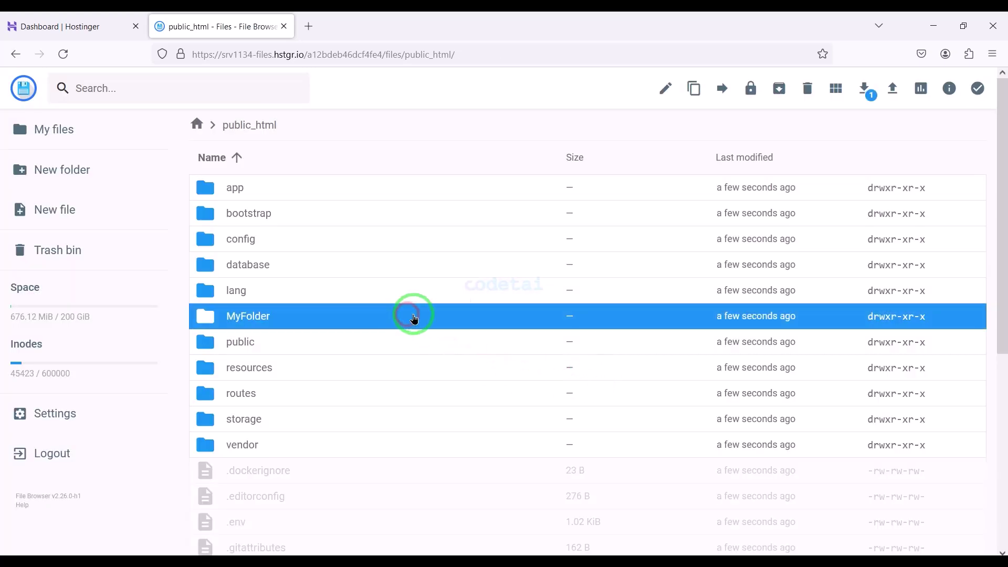
left_click(807, 94)
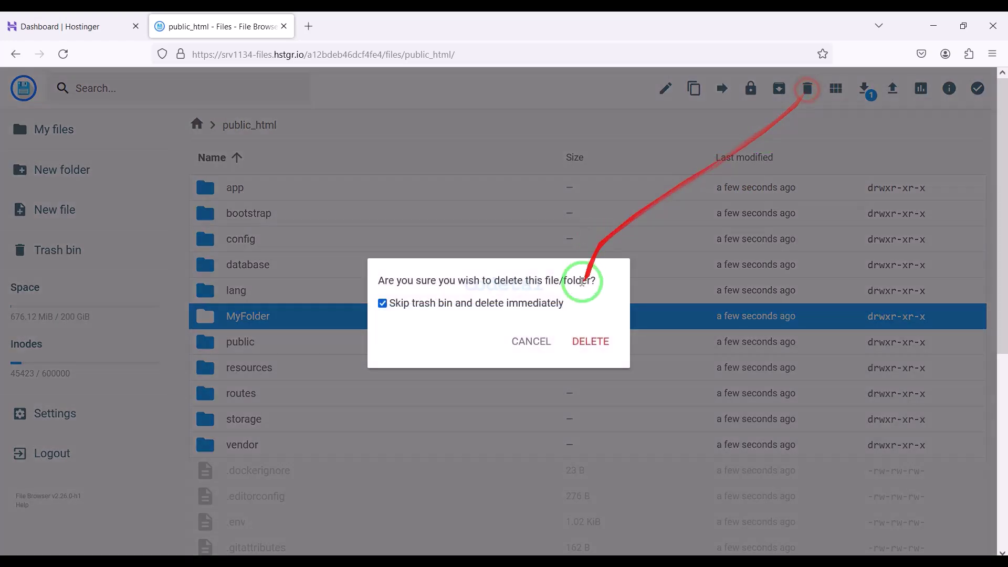
left_click(590, 341)
Load codetai.net in a new browser tab to reach the CyberTools installer
left_click(311, 26)
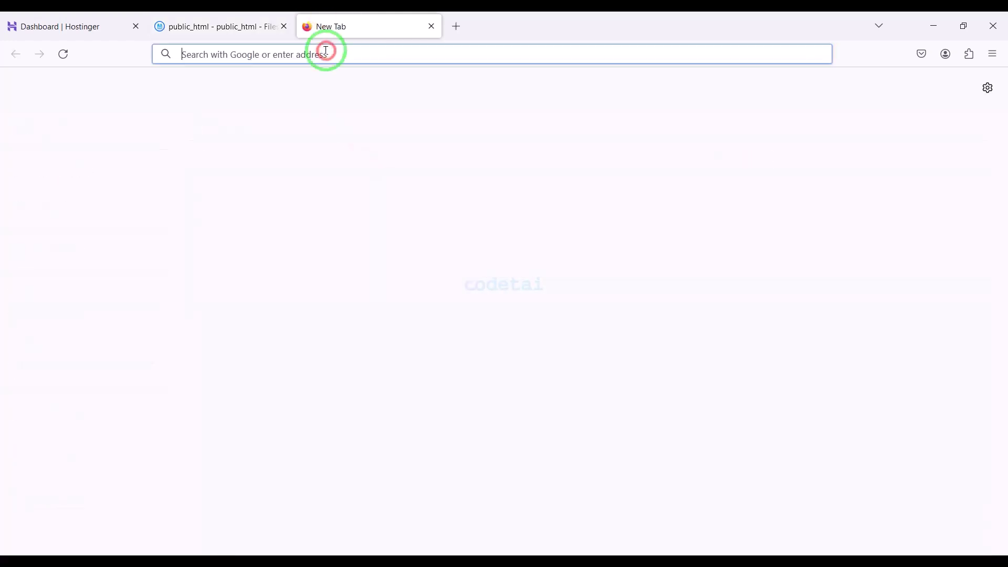
type("codetai.net")
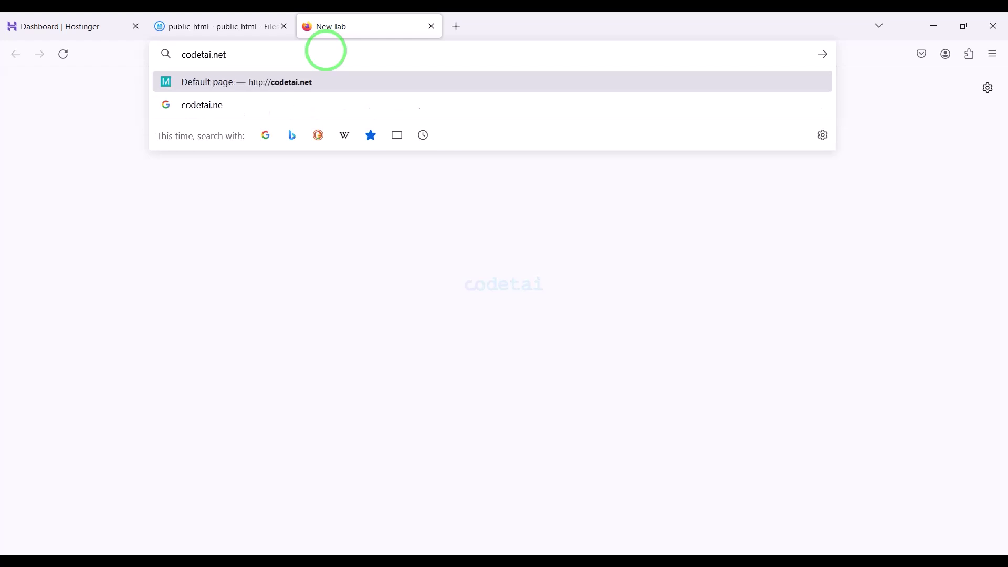
key("Return")
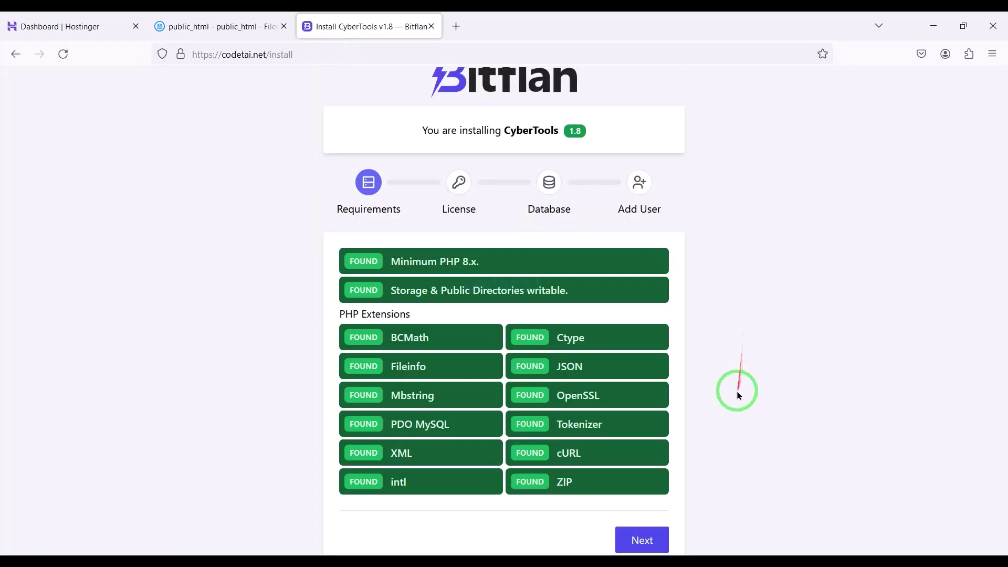
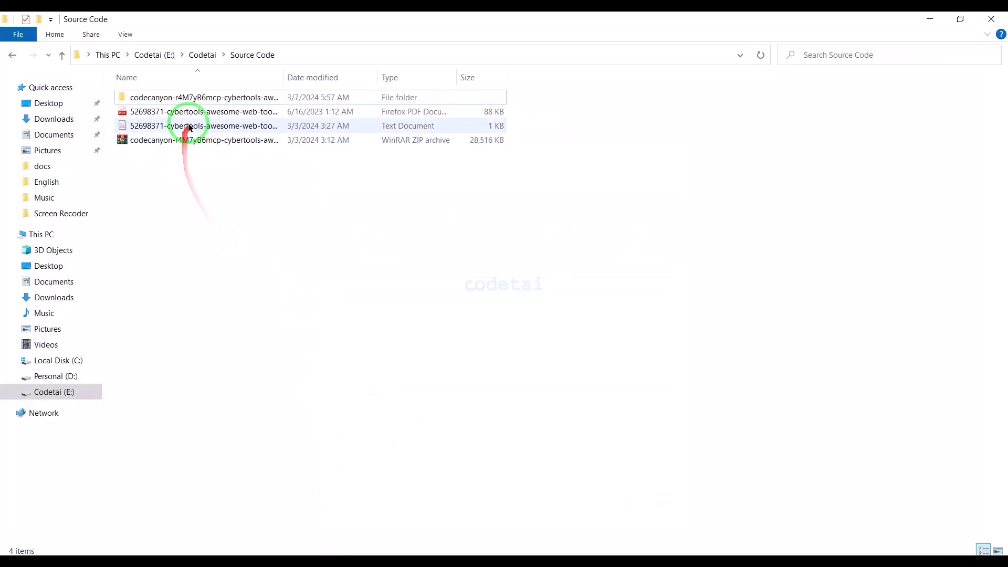
Select the item purchase code in the CyberTools license file in Notepad
left_click_drag(213, 349, 35, 356)
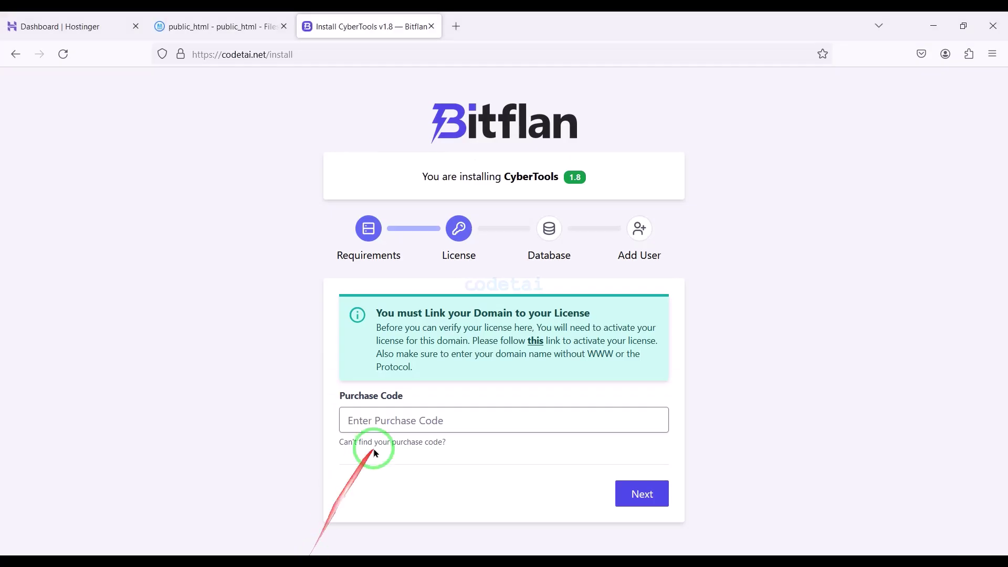
Paste the purchase code into the installer, advance to the Database step, then go to Hostinger
right_click(400, 420)
left_click(424, 327)
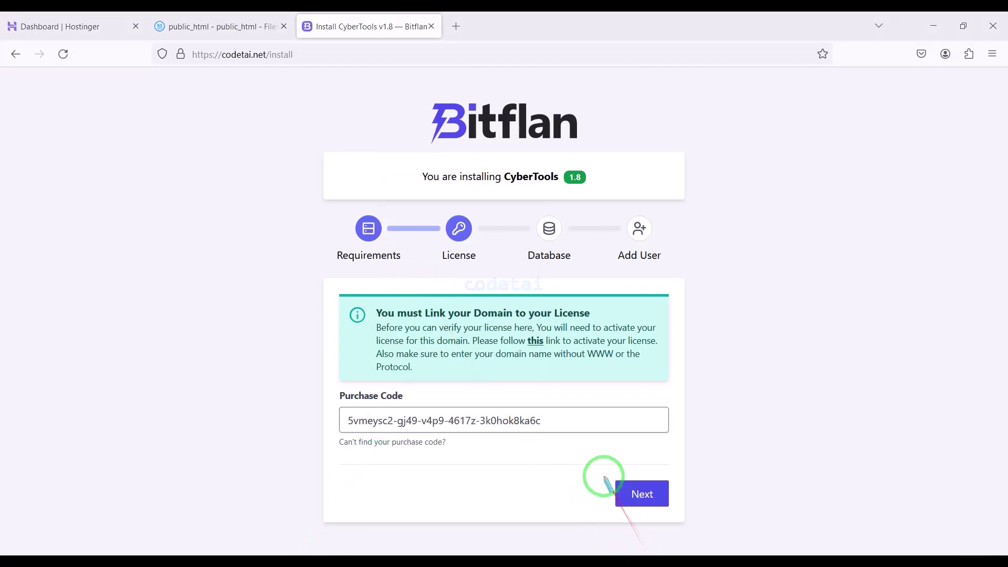
left_click(644, 495)
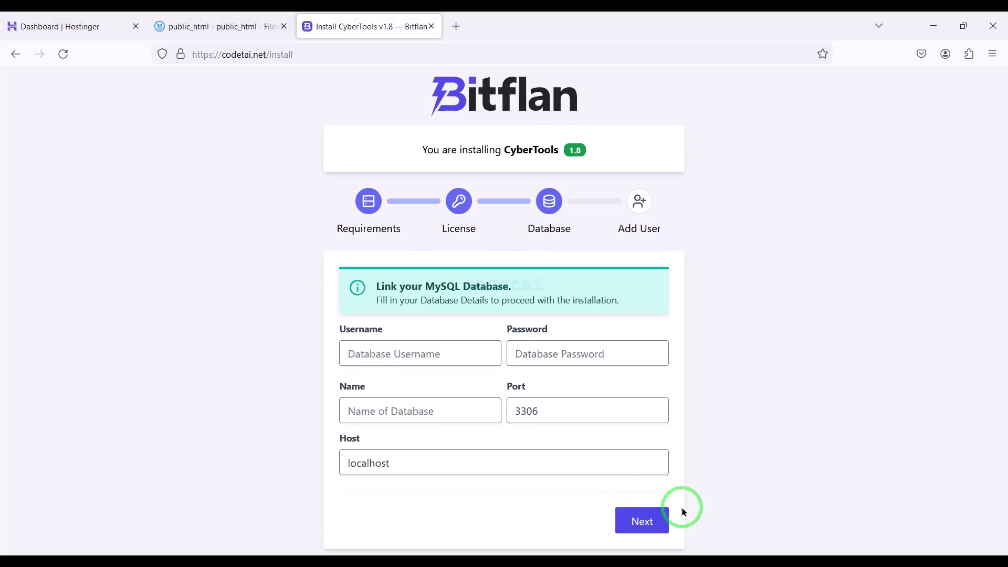
left_click_drag(367, 328, 682, 483)
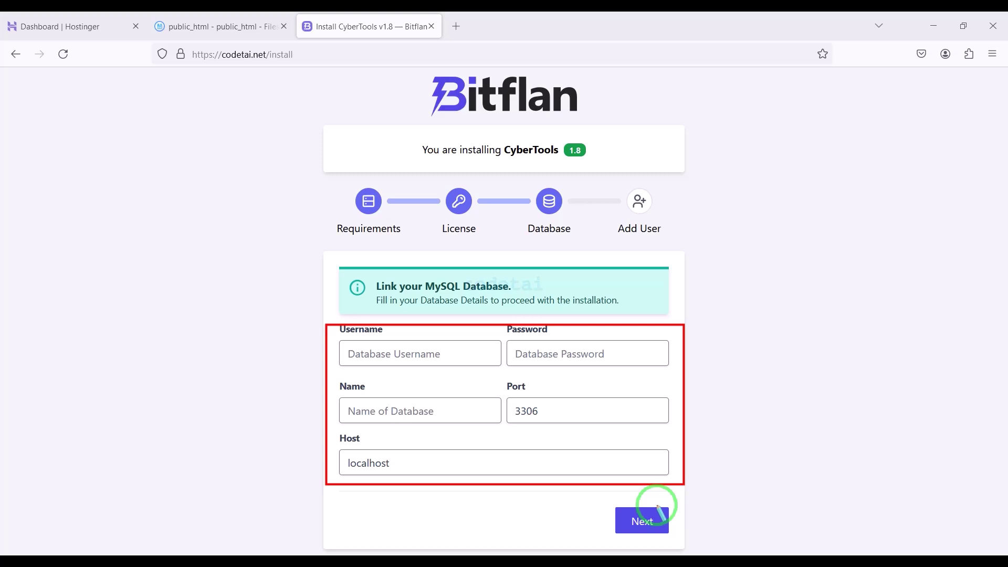
left_click(79, 27)
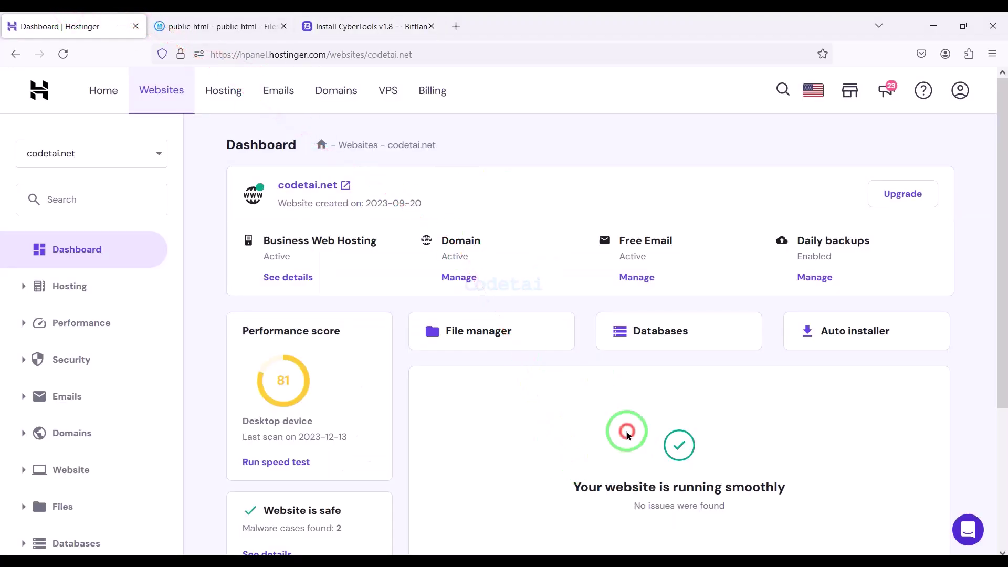
Fill hPanel's MySQL form with database codetai, user usercodetai and a generated password
left_click(663, 336)
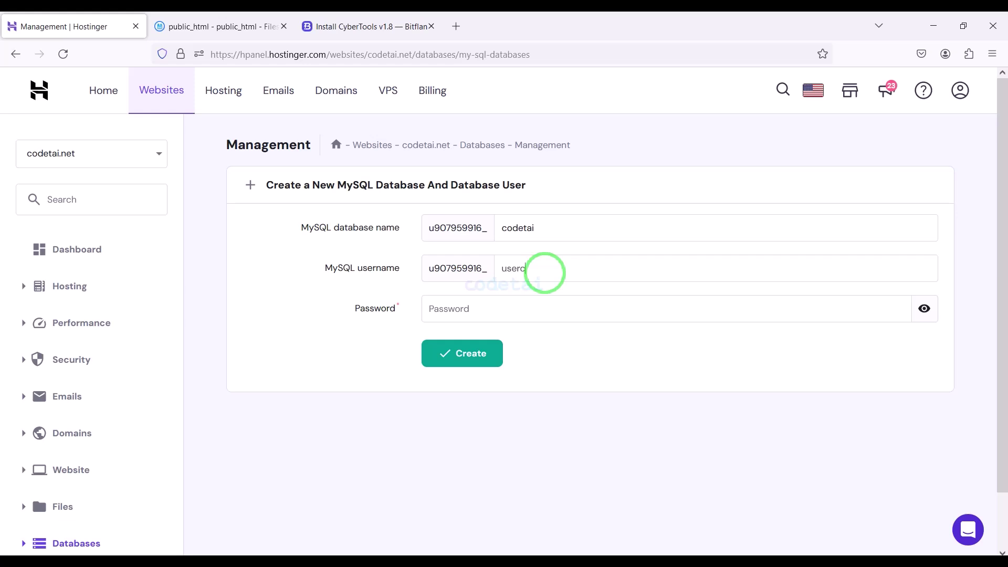
left_click(893, 308)
left_click(485, 313)
left_click(371, 27)
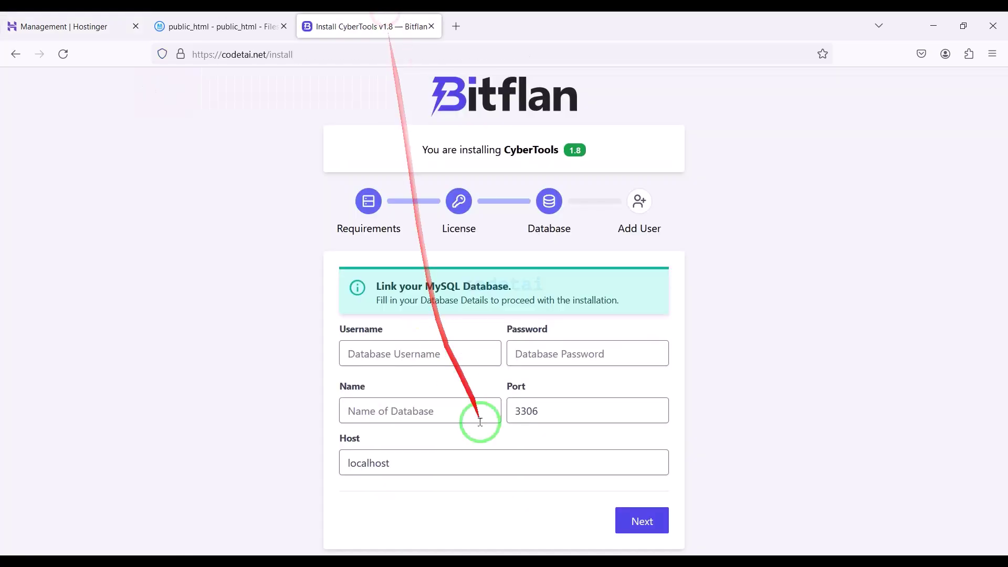
Paste the password into the installer, create the MySQL database, and copy its name into Name
right_click(554, 354)
left_click(588, 236)
left_click(63, 26)
left_click(429, 355)
scroll(581, 493, "down", 1)
left_click_drag(347, 457, 249, 450)
right_click(254, 450)
left_click(308, 285)
left_click(391, 25)
right_click(407, 410)
left_click(436, 288)
Copy the MySQL username into the installer's Username field and continue to the admin user step
left_click(63, 26)
left_click_drag(470, 462, 387, 459)
right_click(387, 459)
left_click(412, 282)
left_click(412, 25)
right_click(412, 354)
left_click(459, 227)
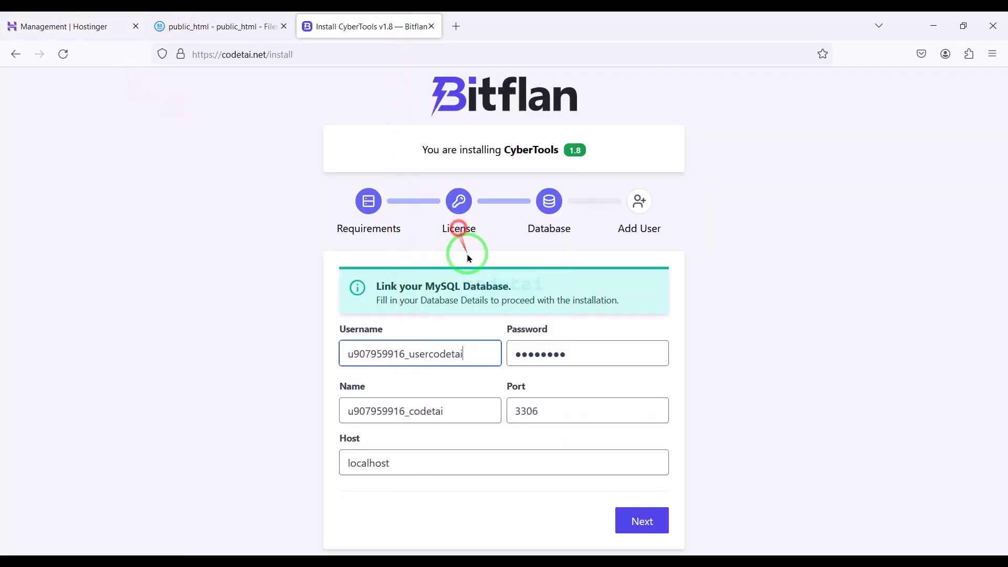
left_click(536, 492)
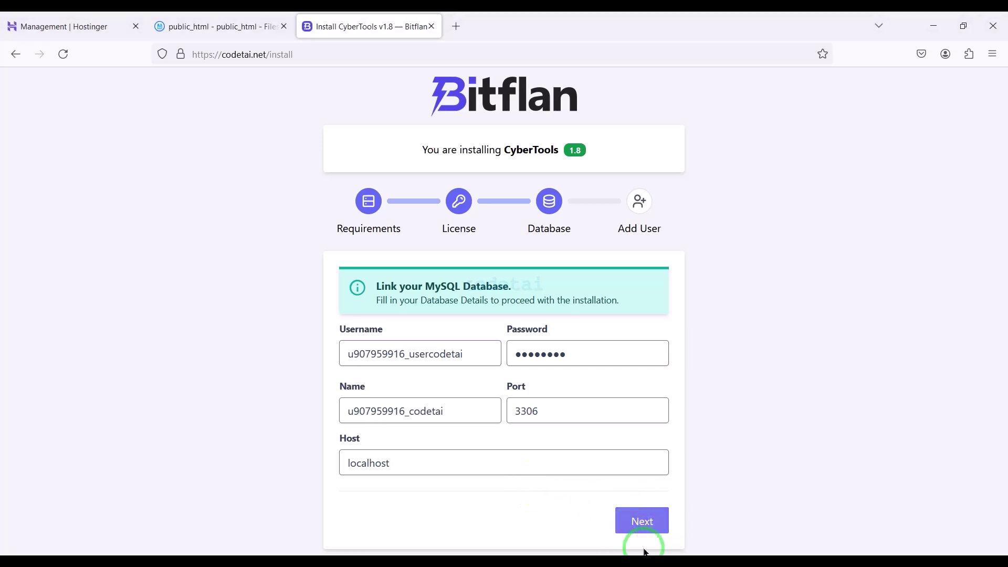
left_click(408, 325)
Create admin account Codetai with e-mail and password, finish installation, and load the codetai.net homepage
type("Codetai")
left_click(425, 380)
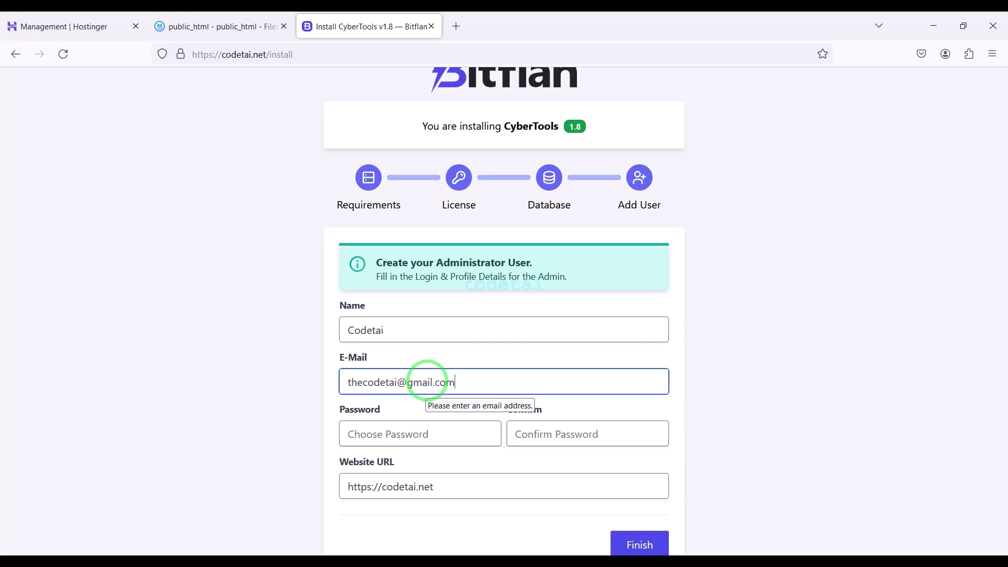
left_click(389, 434)
type("••")
left_click(515, 443)
type("••••")
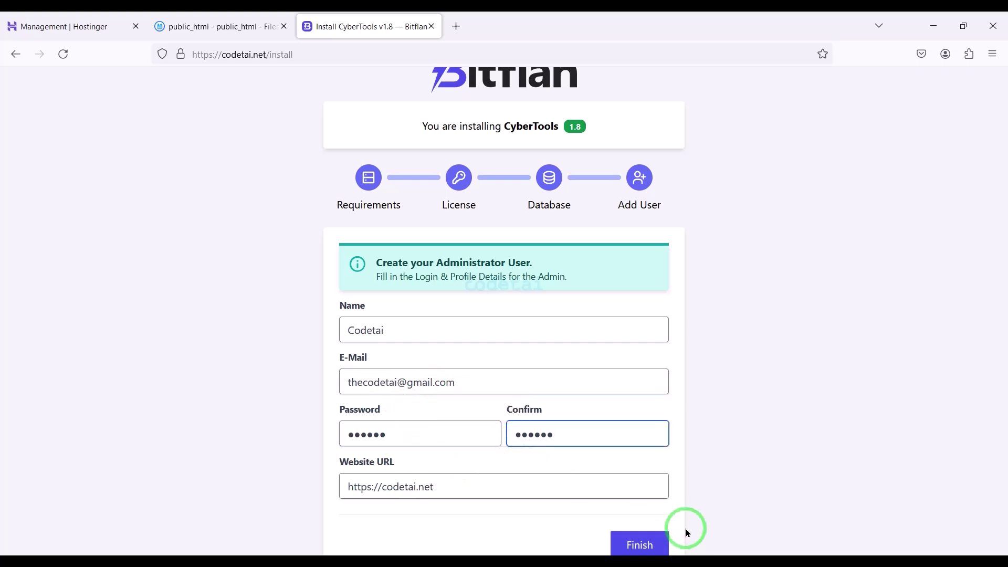
left_click(599, 528)
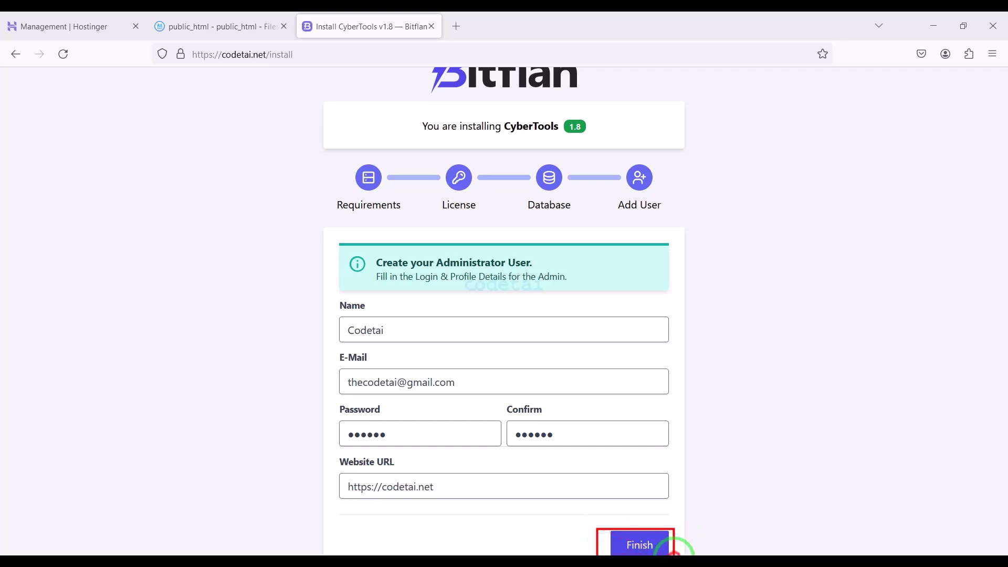
left_click(315, 54)
key("BackSpace")
key("BackSpace")
key("BackSpace")
key("BackSpace")
key("BackSpace")
key("BackSpace")
key("BackSpace")
key("BackSpace")
key("BackSpace")
key("BackSpace")
key("BackSpace")
key("Return")
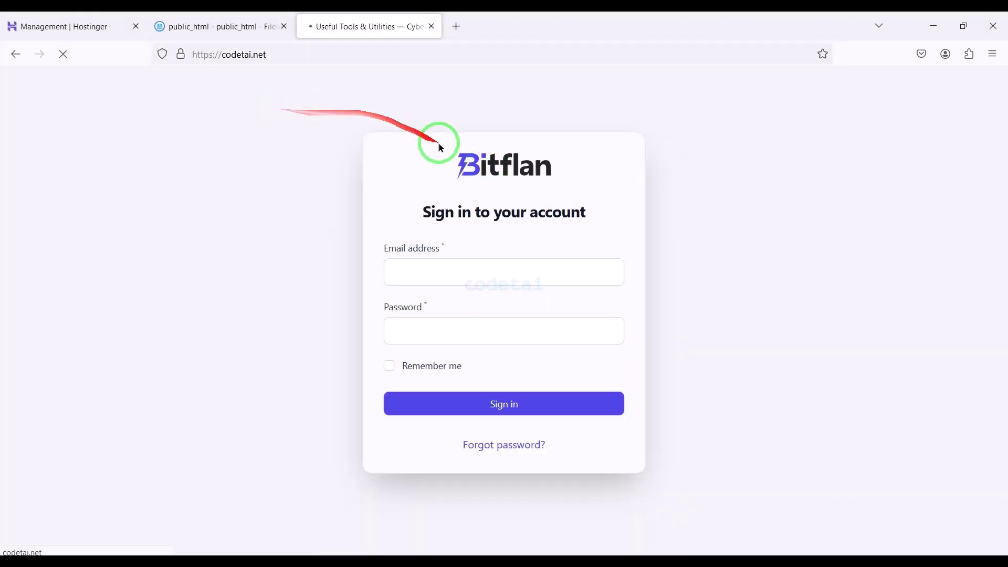
Browse the new codetai.net homepage, then load codetai.net/admin
scroll(650, 295, "down", 20)
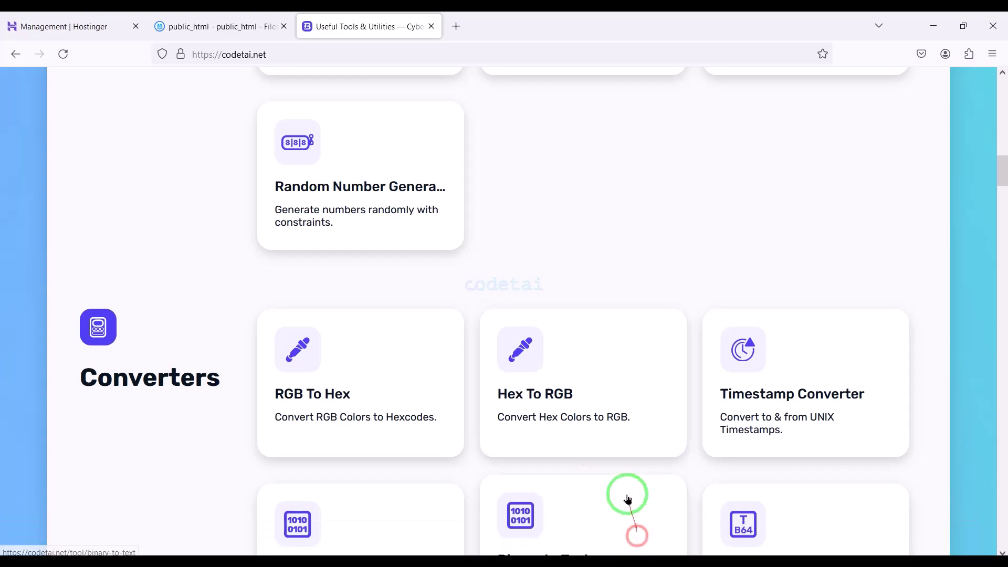
left_click_drag(1001, 286, 990, 26)
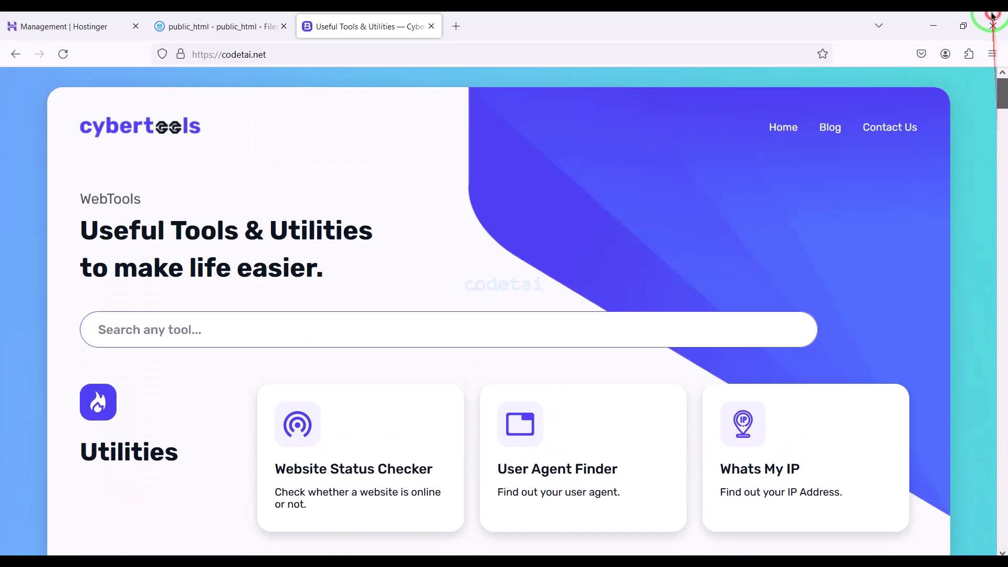
left_click(324, 56)
type("/admin/login")
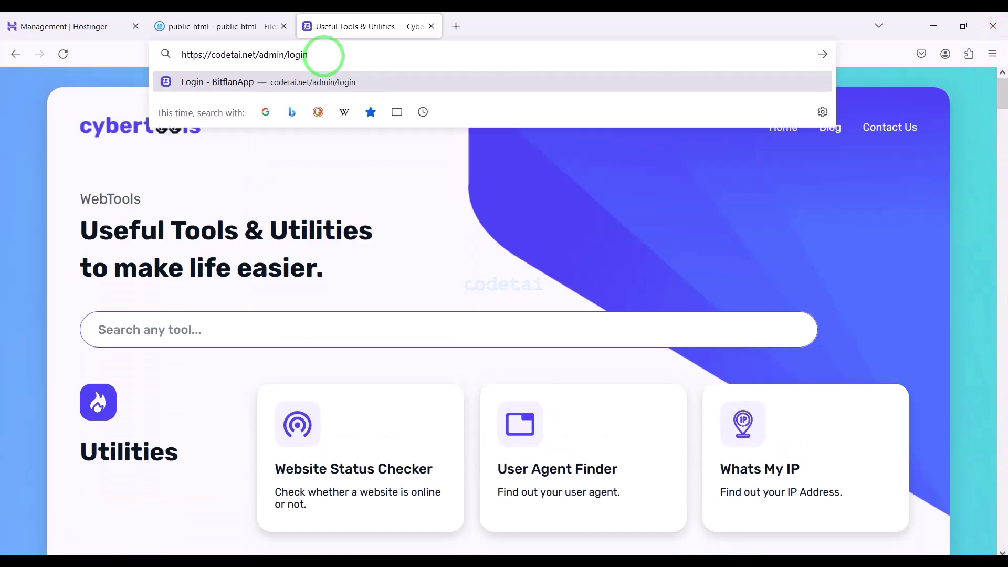
key("Return")
Sign in with the admin e-mail and password, Remember me ticked, and review the dashboard
left_click(491, 266)
type("the")
left_click(484, 292)
left_click(477, 324)
type("**********")
left_click(389, 366)
left_click(446, 400)
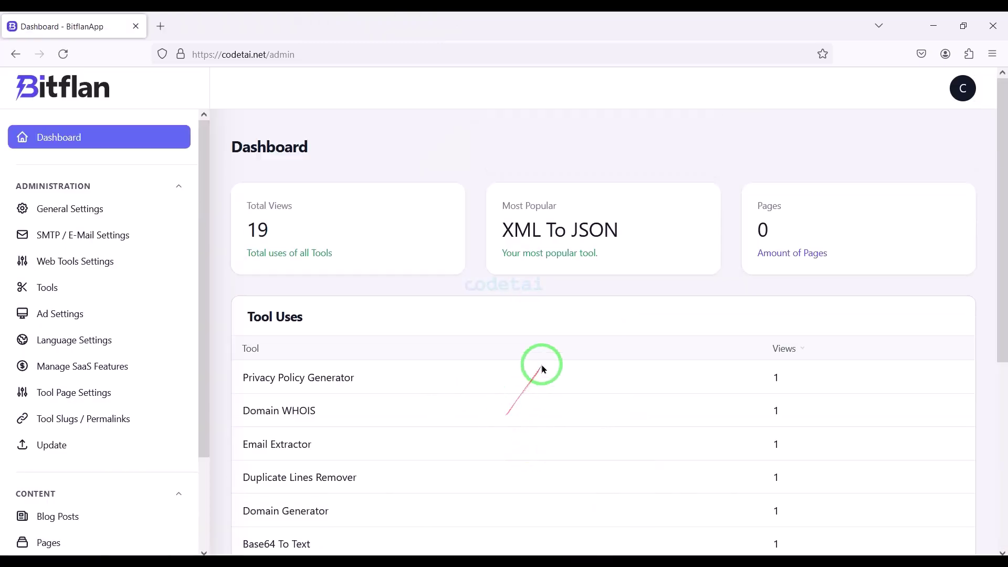
scroll(542, 369, "down", 5)
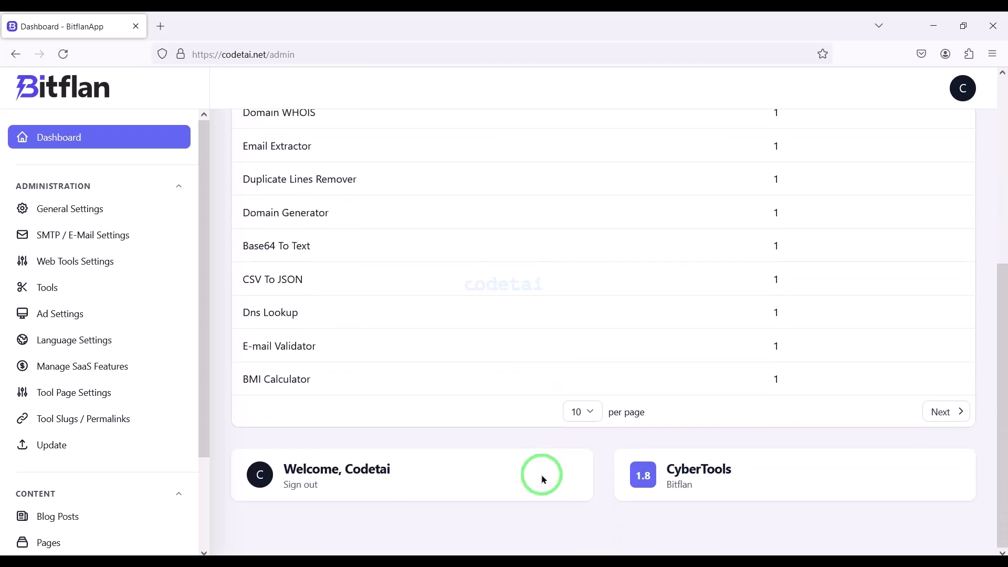
scroll(543, 479, "up", 5)
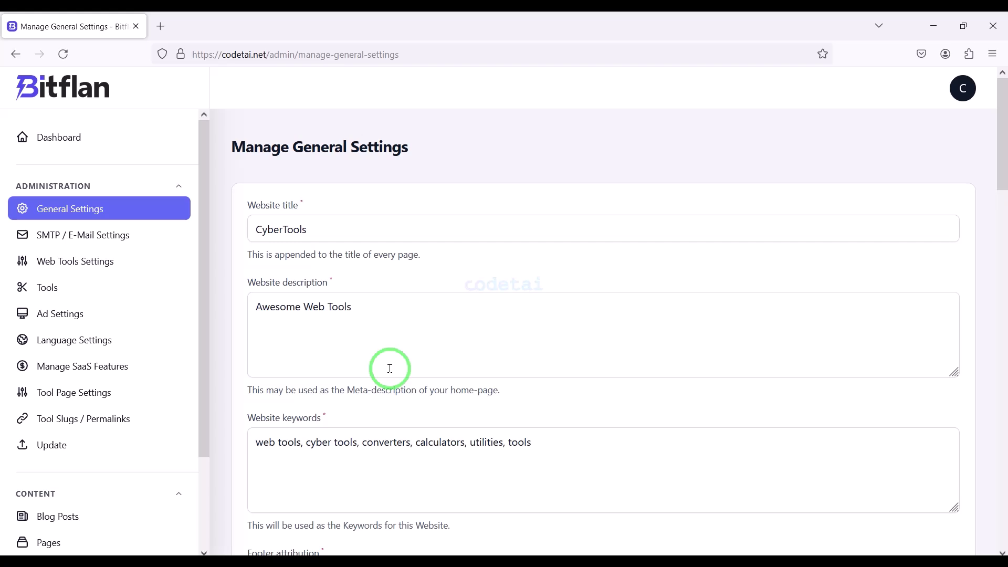
Replace the footer attribution text with a Codetai credit
left_click_drag(280, 211, 320, 236)
mouse_move(290, 297)
left_mouse_down()
mouse_move(562, 315)
mouse_move(539, 323)
left_mouse_up()
mouse_move(242, 410)
left_mouse_down()
mouse_move(408, 448)
mouse_move(557, 464)
left_mouse_up()
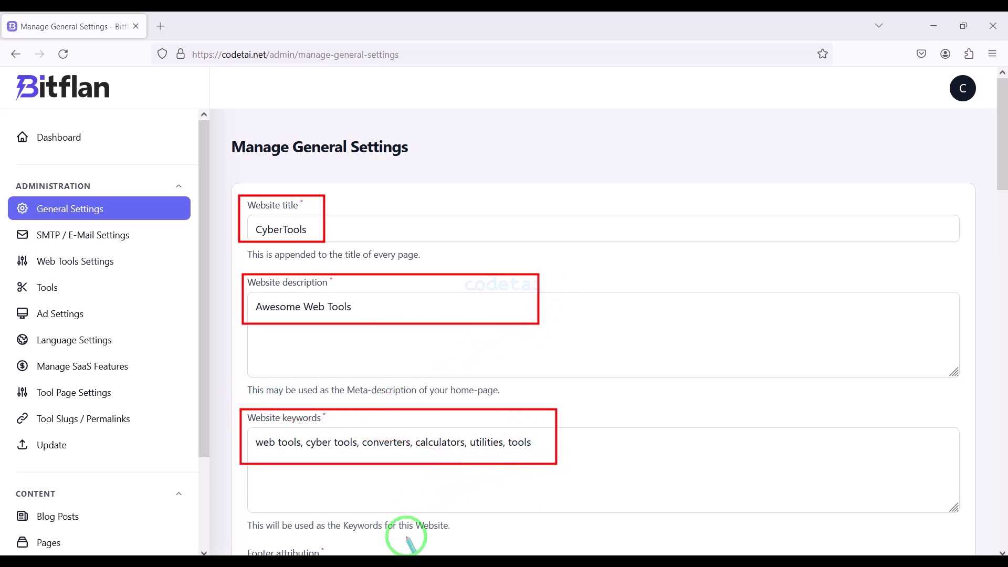
scroll(406, 540, "down", 6)
triple_click(305, 234)
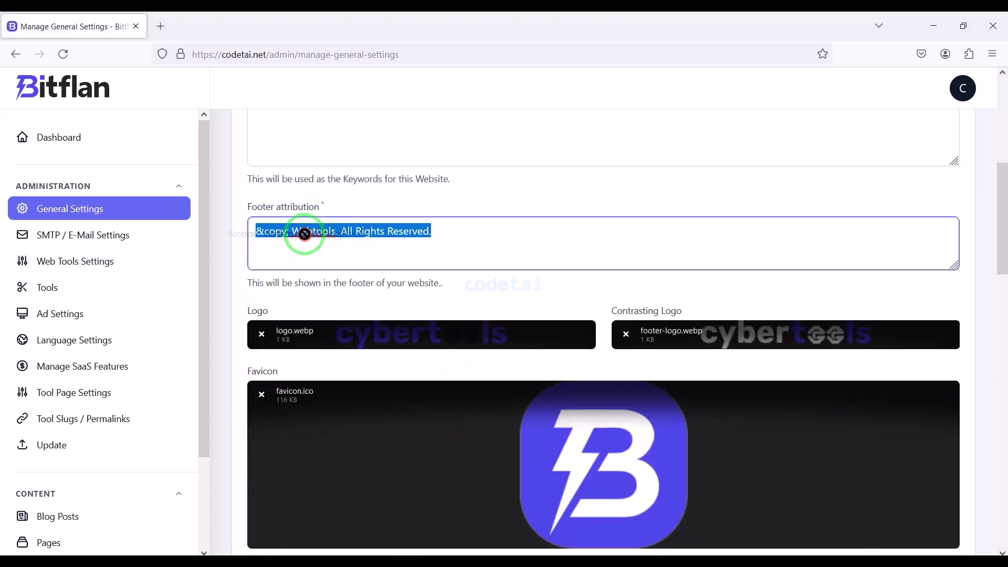
left_click(346, 234)
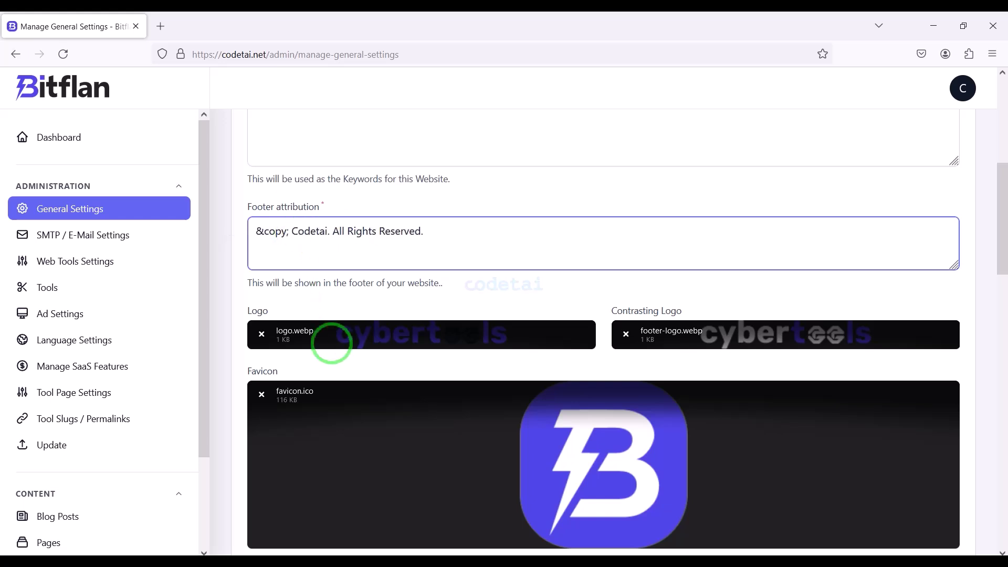
Replace the Logo and Contrasting Logo uploads with the codetai logo images
scroll(331, 343, "down", 2)
left_click(261, 218)
left_click(422, 223)
double_click(231, 120)
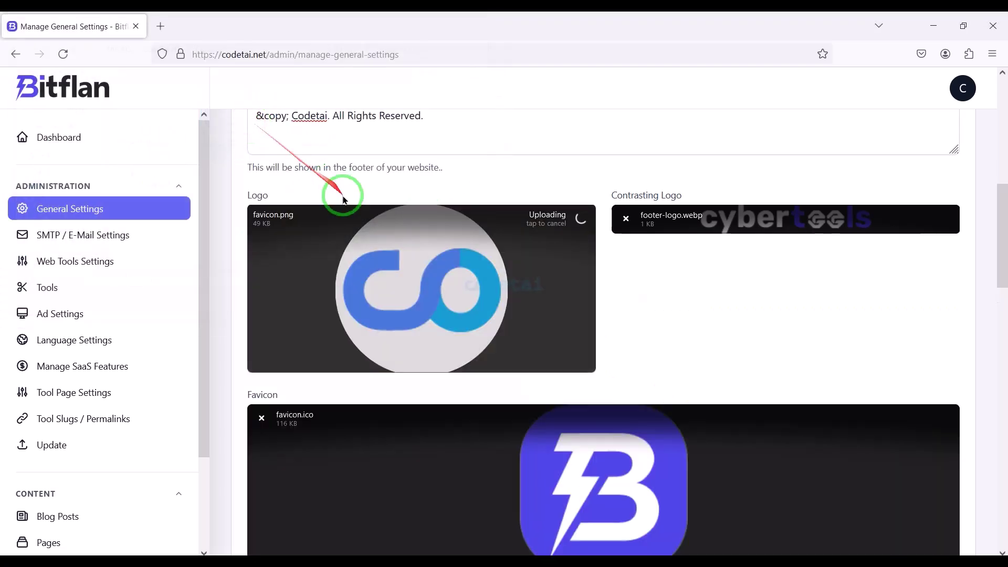
left_click(626, 219)
left_click(721, 223)
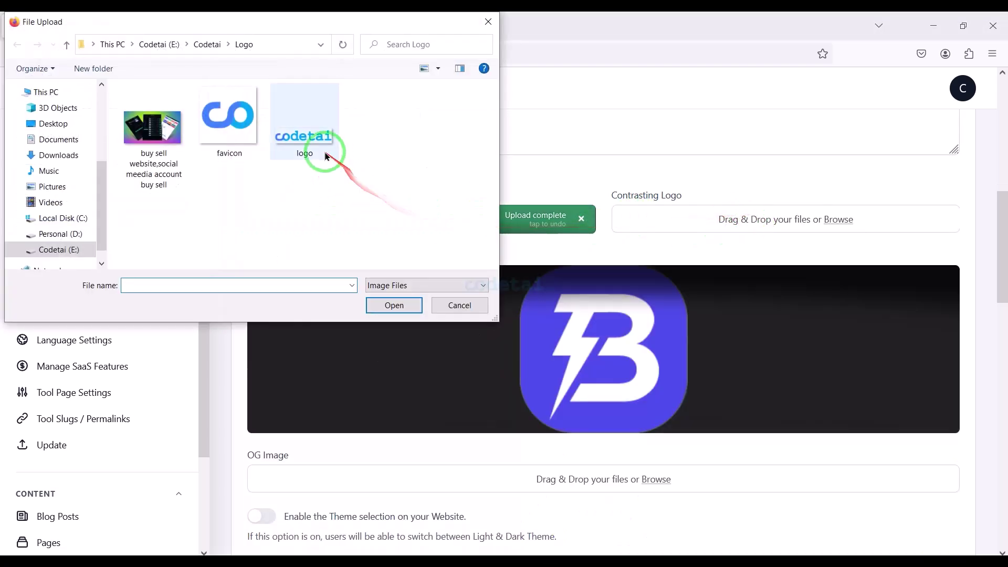
double_click(324, 154)
Enable theme selection, save, and check the light/dark switch on the live homepage
scroll(592, 411, "down", 6)
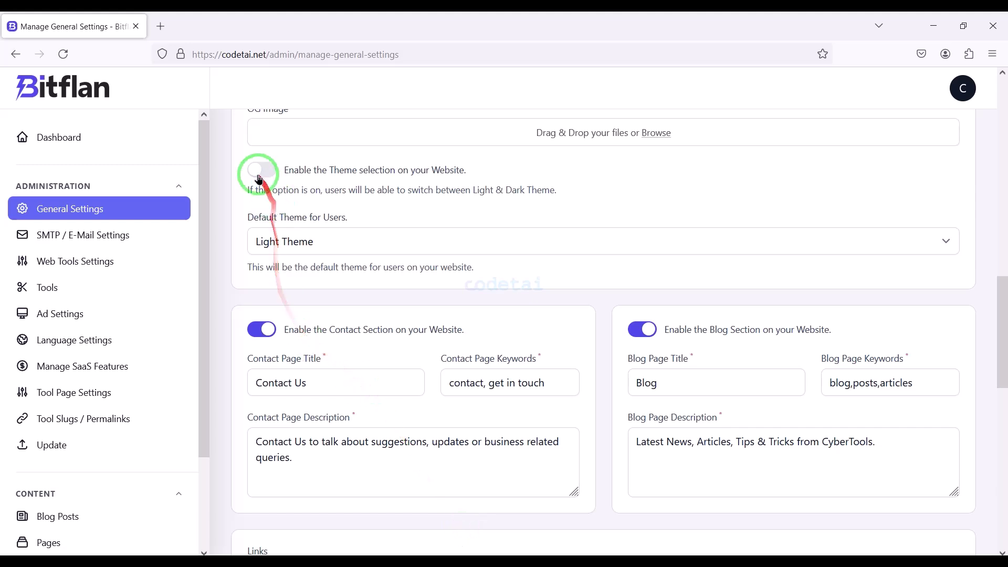
left_click(325, 236)
left_click(293, 288)
scroll(509, 450, "down", 10)
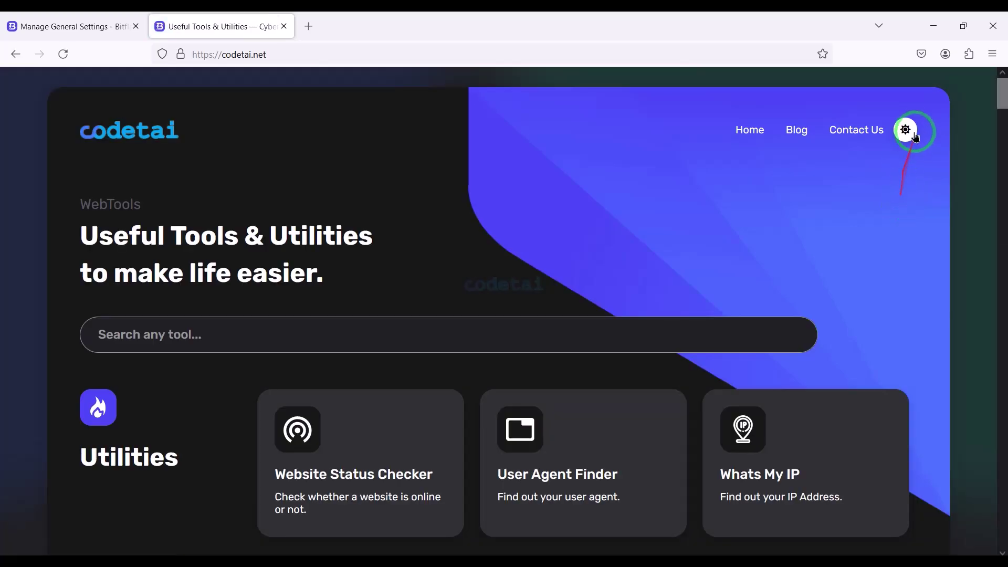
left_click(916, 138)
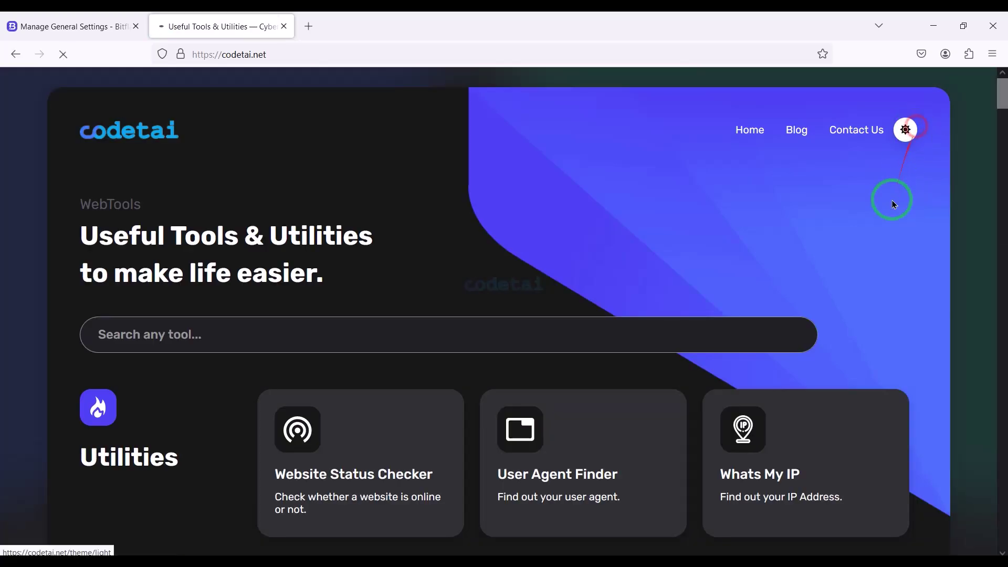
left_click(126, 25)
scroll(367, 285, "up", 8)
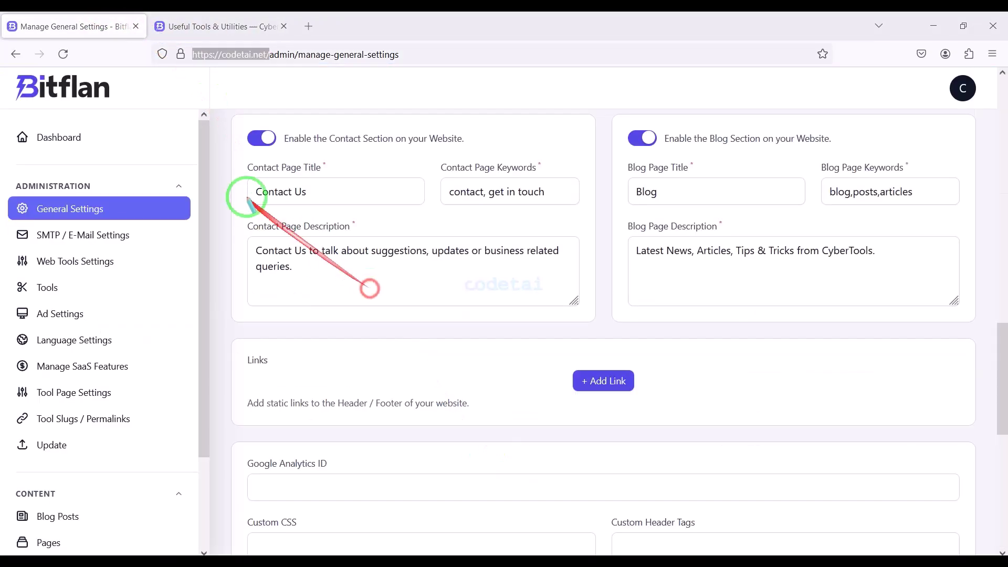
mouse_move(241, 159)
left_mouse_down()
mouse_move(551, 263)
mouse_move(588, 312)
left_mouse_up()
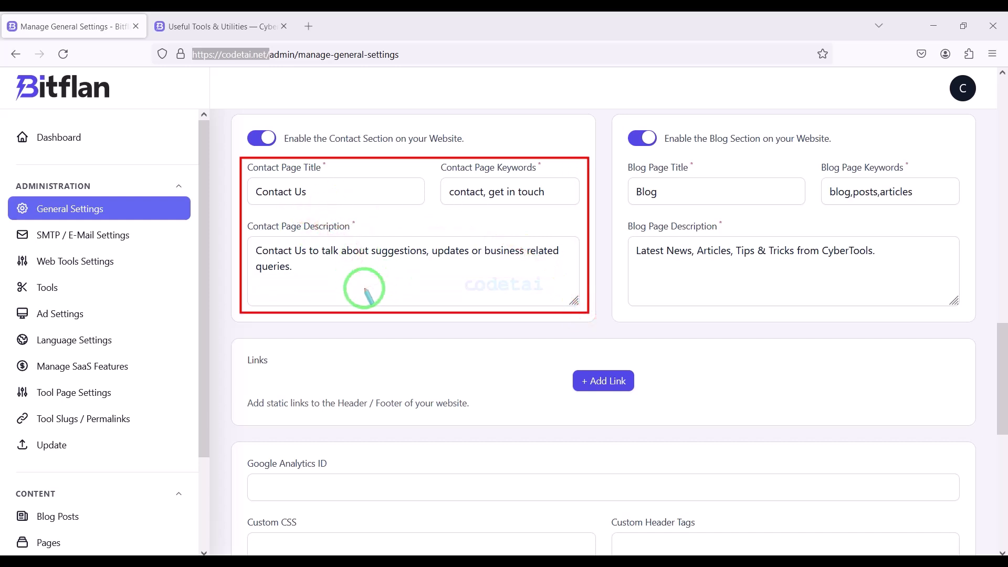
mouse_move(610, 124)
left_mouse_down()
mouse_move(940, 312)
mouse_move(964, 315)
left_mouse_up()
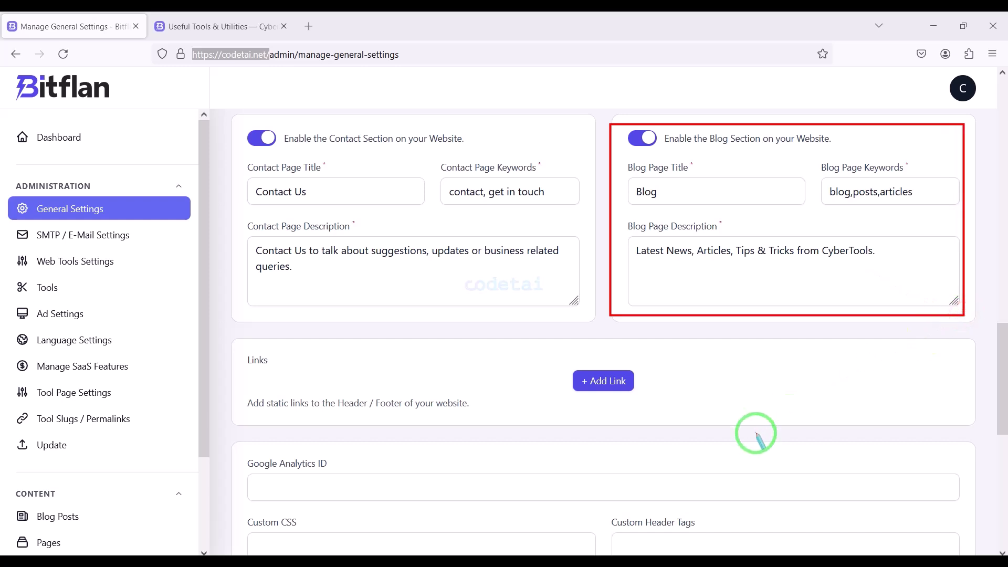
scroll(656, 357, "down", 2)
left_click(593, 266)
scroll(341, 263, "down", 2)
left_click(366, 223)
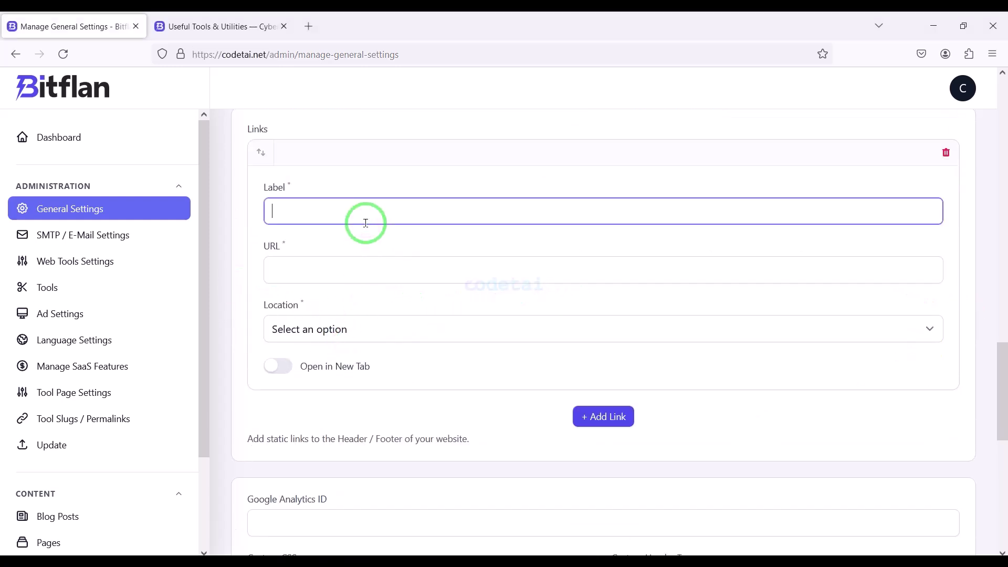
left_click(337, 266)
type("https://codetai.net/")
left_click(338, 329)
left_click(327, 393)
left_click(279, 366)
Save the settings and confirm the Demo link appears in the live site's footer
scroll(472, 446, "down", 10)
left_click(268, 509)
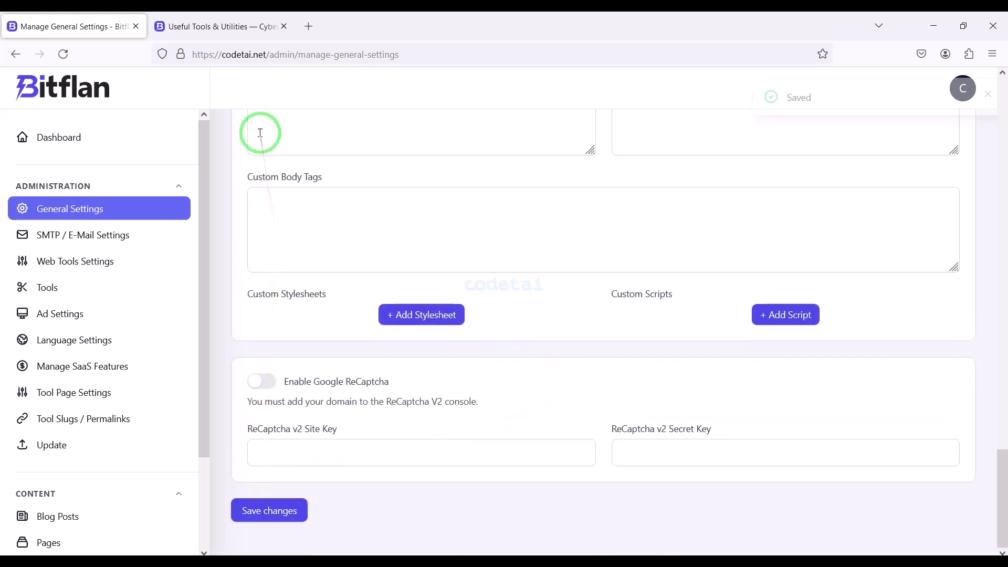
left_click(231, 26)
scroll(476, 331, "down", 20)
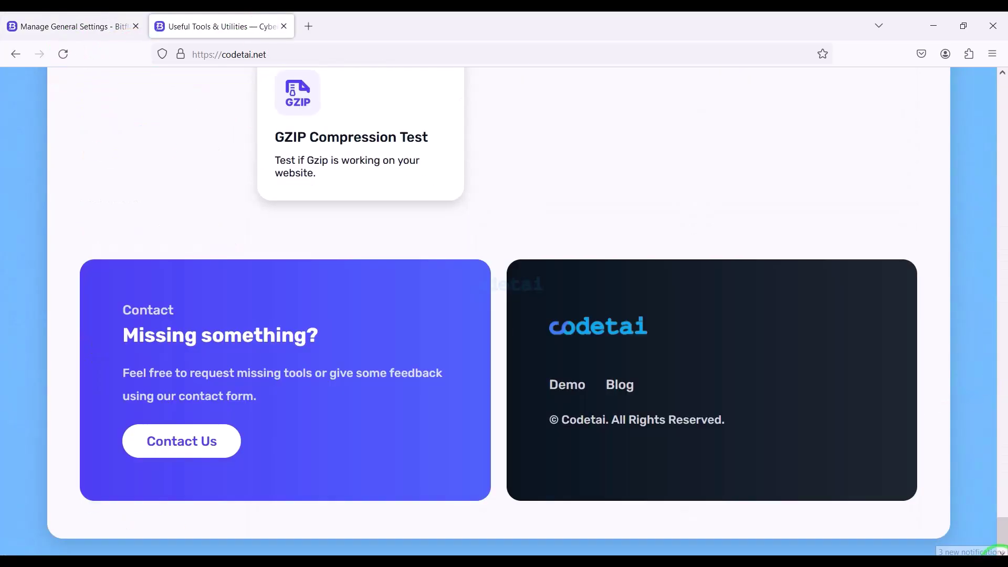
left_click(582, 391)
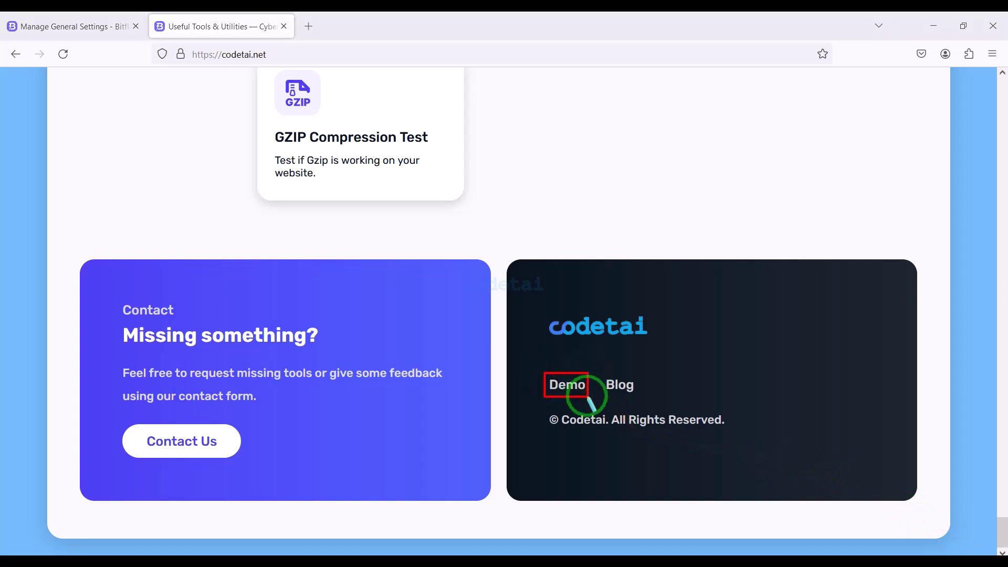
key("ctrl+shift+Tab")
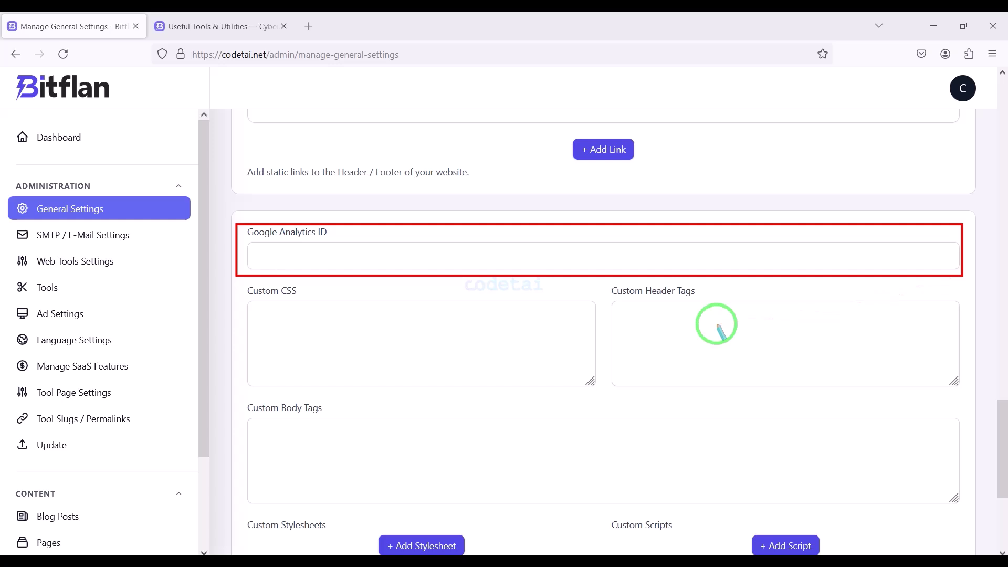
Copy 'Google ReCaptcha' from the settings and paste it into a new tab's address bar
scroll(719, 328, "down", 2)
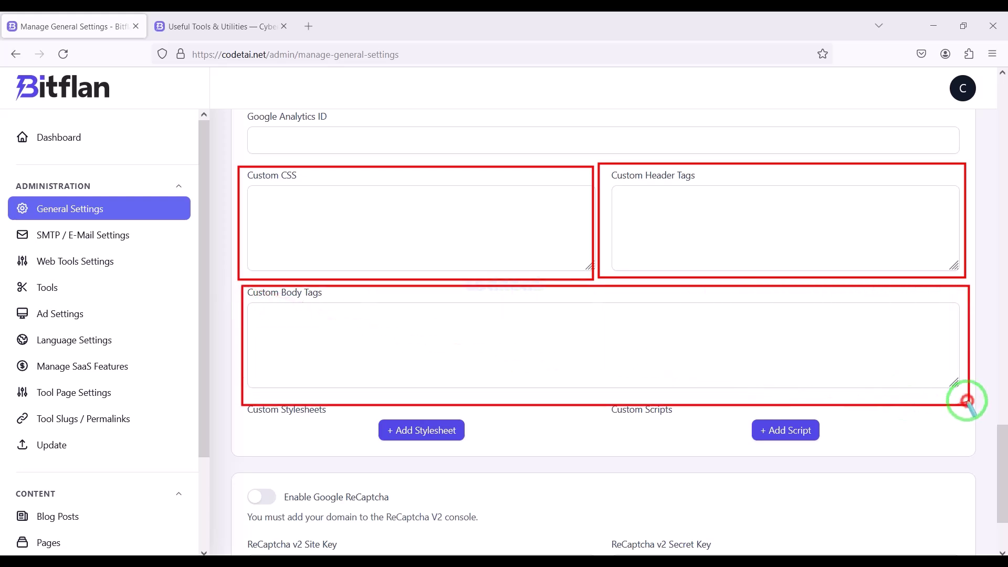
scroll(315, 441, "down", 2)
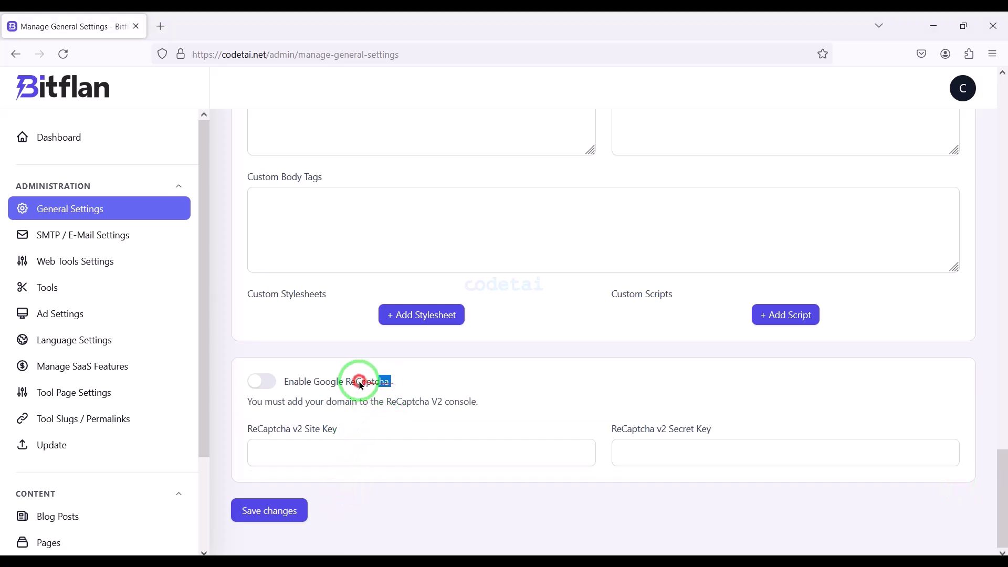
right_click(320, 384)
left_click(333, 395)
left_click(161, 26)
right_click(210, 55)
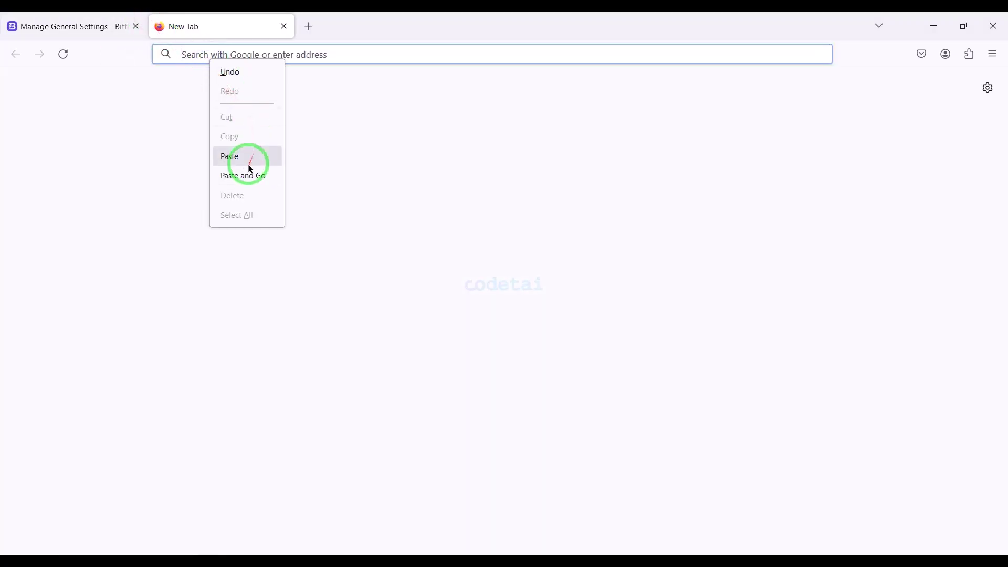
left_click(247, 160)
Search 'Google ReCaptcha admin' and sign in to the reCAPTCHA admin console
type("admin")
key("Return")
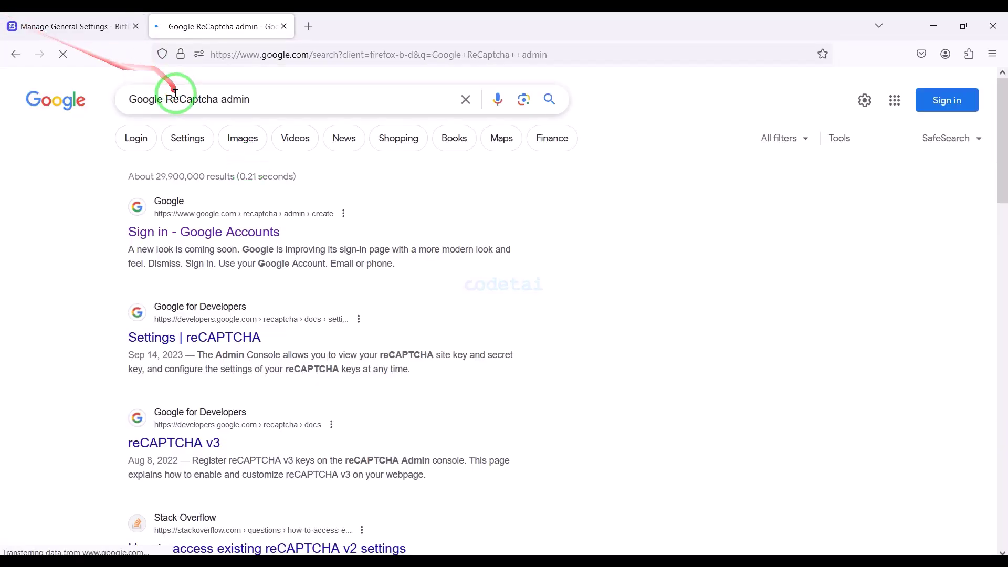
left_click_drag(119, 92, 258, 111)
left_click_drag(122, 195, 520, 284)
left_click(215, 231)
left_click(580, 300)
Register a Challenge (v2) checkbox key labelled codetai.net for the codetai.net domain
left_click(185, 245)
type("codeta")
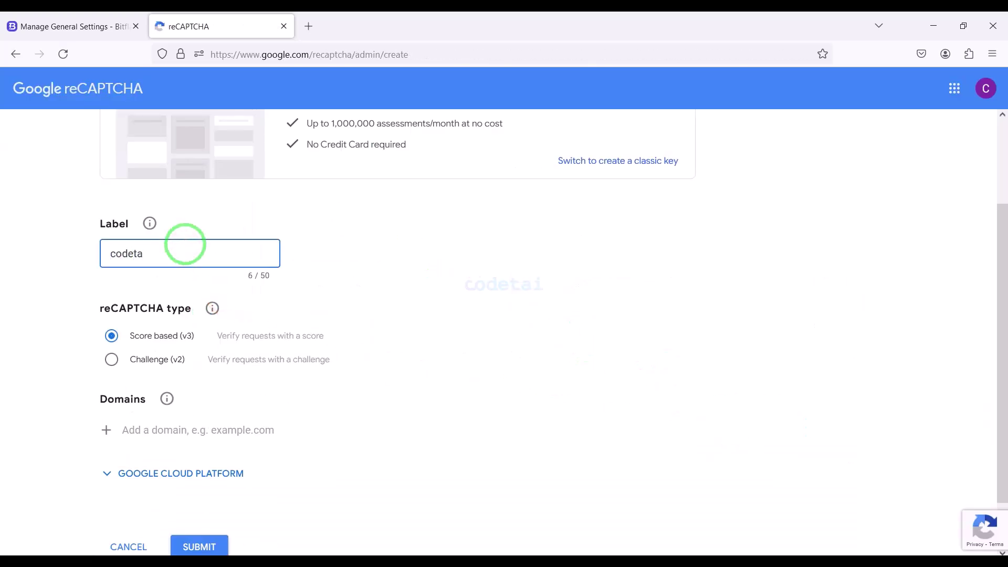
scroll(158, 294, "down", 2)
left_click(111, 294)
scroll(210, 347, "down", 1)
left_click(151, 357)
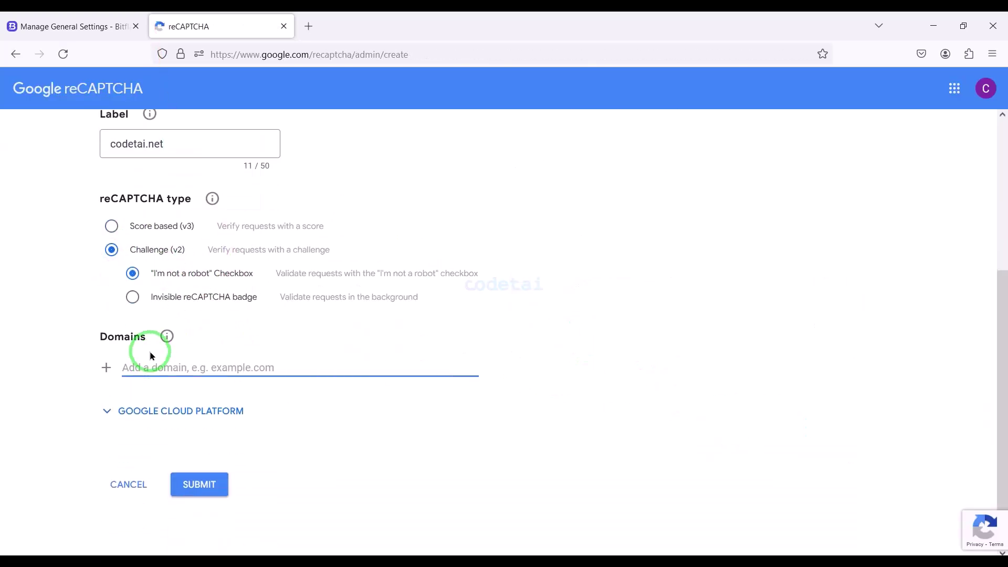
left_click(193, 475)
Paste the v2 site and secret keys into Bitflan, enable Google ReCaptcha, and save
left_click(354, 373)
left_click(67, 26)
right_click(379, 461)
left_click(415, 311)
left_click(189, 26)
left_click(97, 464)
left_click(68, 26)
right_click(723, 444)
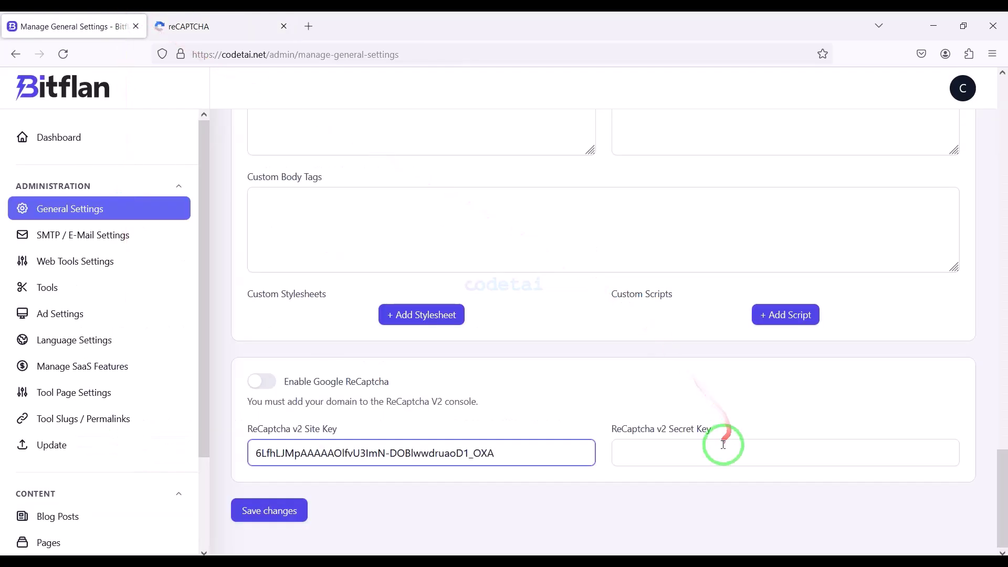
left_click(756, 294)
left_click(261, 382)
left_click(273, 517)
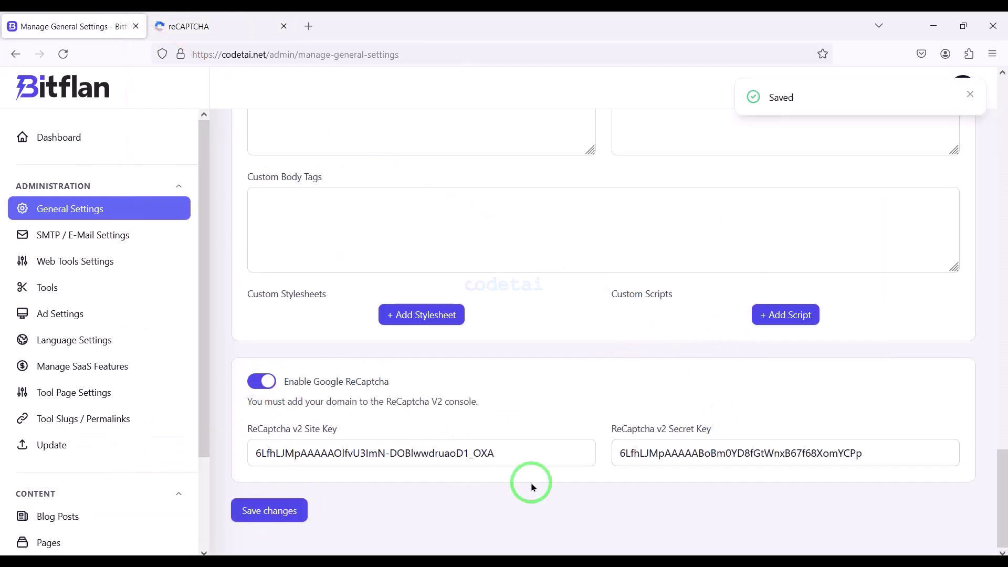
Open the SMTP / E-Mail Settings page and look over its fields
left_click(116, 247)
mouse_move(245, 193)
left_mouse_down()
mouse_move(914, 439)
mouse_move(993, 445)
left_mouse_up()
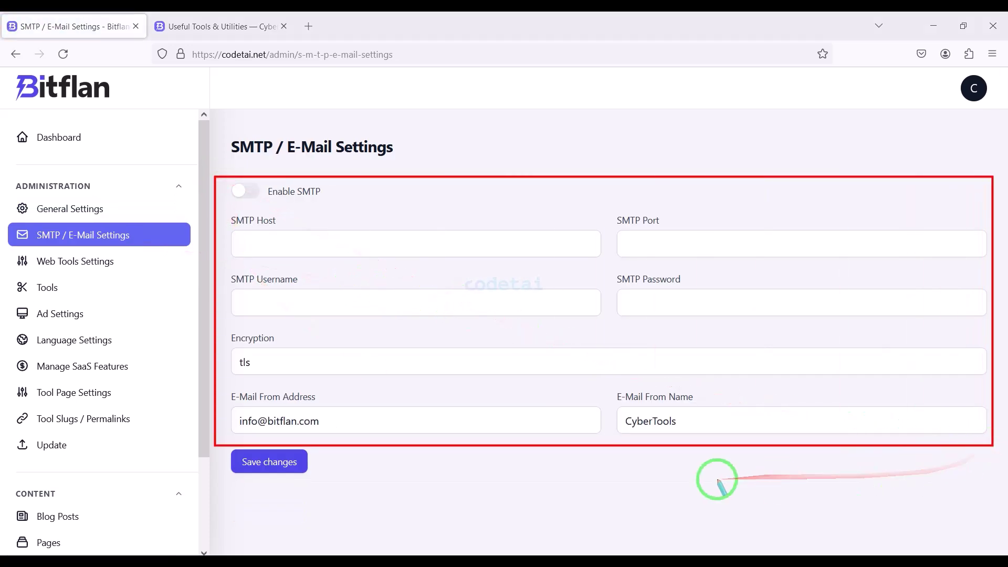
key("Escape")
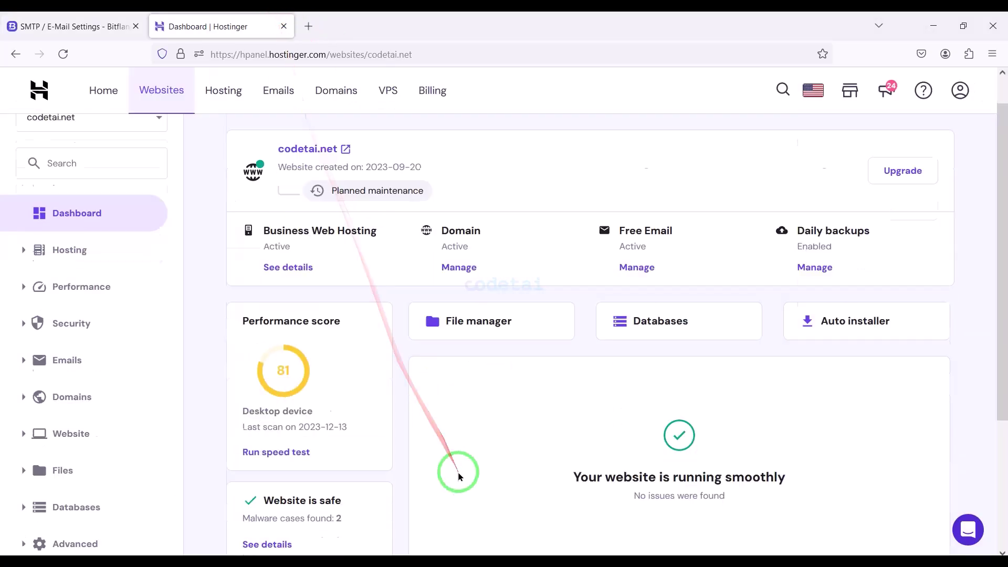
scroll(329, 470, "down", 3)
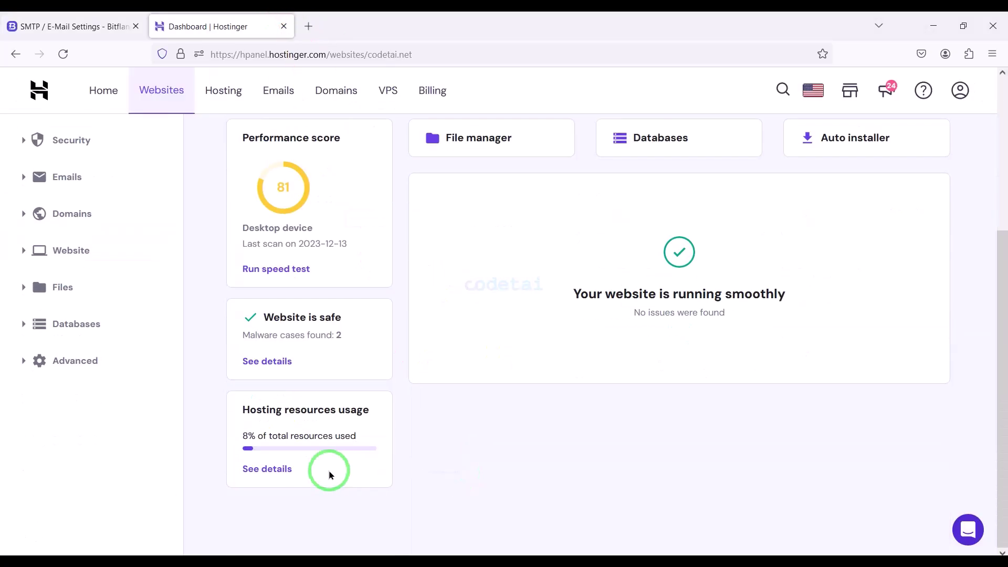
Open the email accounts list for codetai.net in Hostinger hPanel
scroll(295, 445, "up", 2)
left_click(67, 292)
left_click(131, 322)
left_click(756, 287)
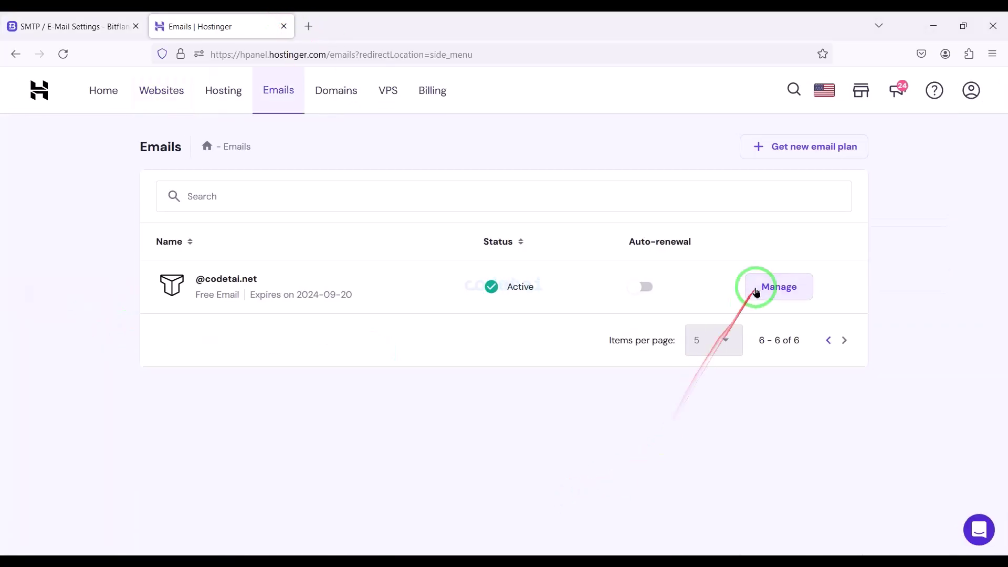
left_click(162, 293)
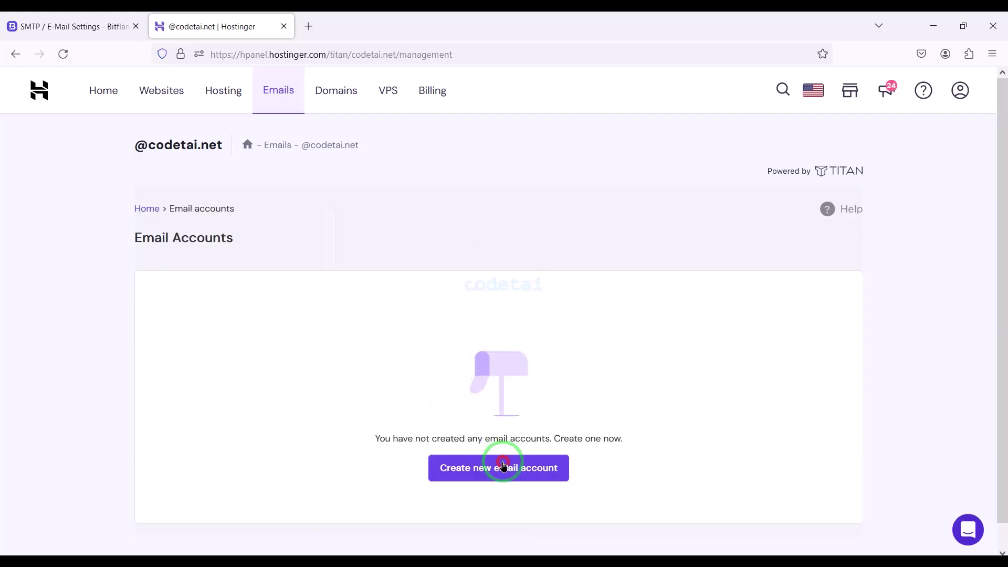
Create a new codetai.net mailbox with an auto-generated password and a recovery address
left_click(500, 467)
left_click(238, 318)
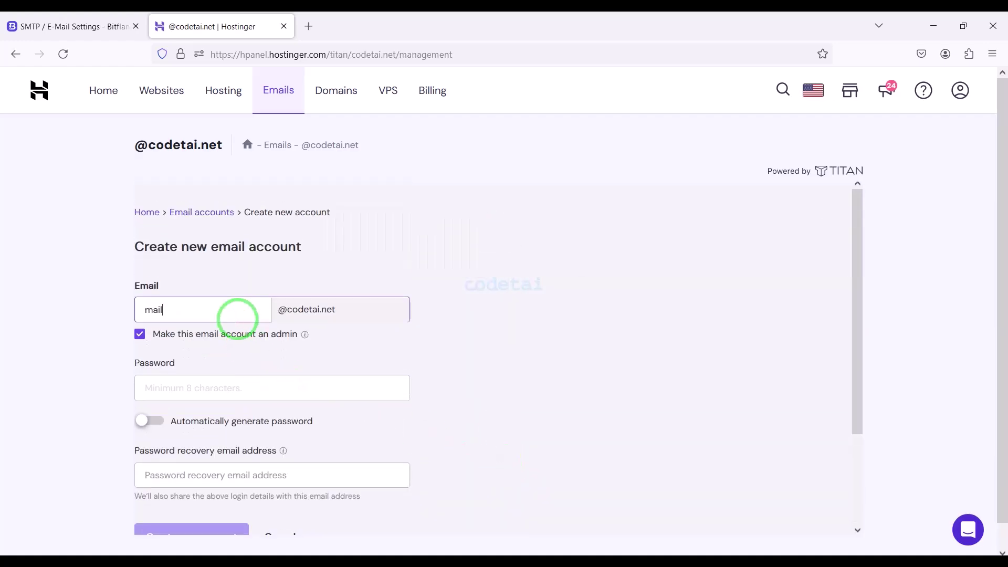
left_click(176, 420)
scroll(233, 394, "down", 2)
left_click(234, 360)
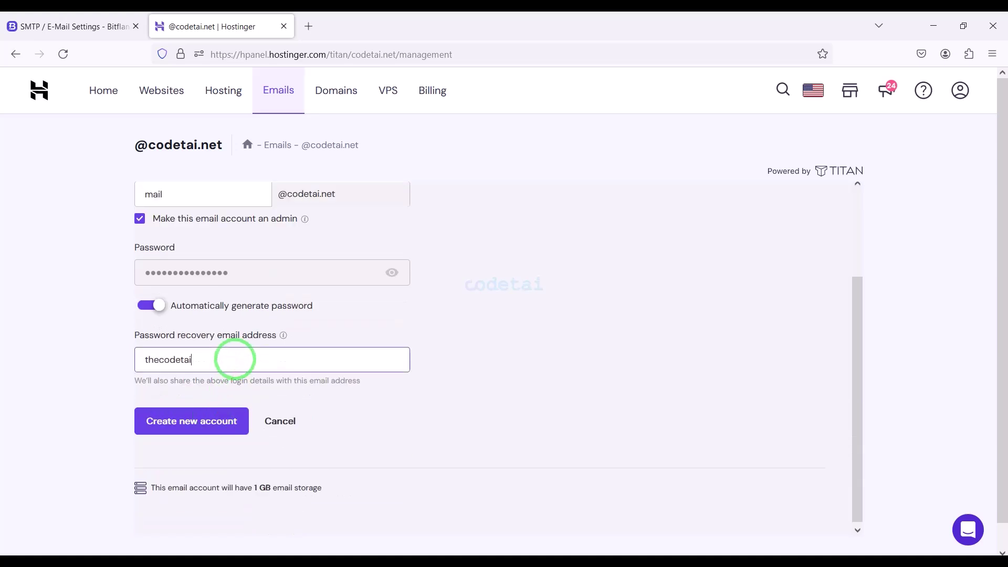
left_click(209, 420)
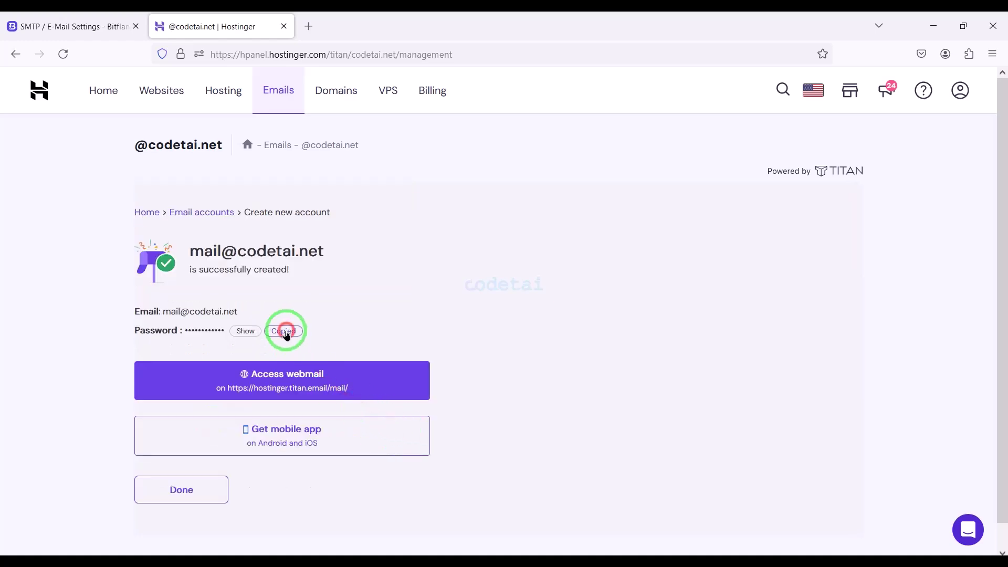
Copy the new mailbox's password and address into Bitflan's SMTP Password and SMTP Username
left_click(105, 26)
right_click(609, 290)
left_click(657, 394)
left_click(276, 23)
left_click_drag(241, 311, 197, 310)
left_click(105, 23)
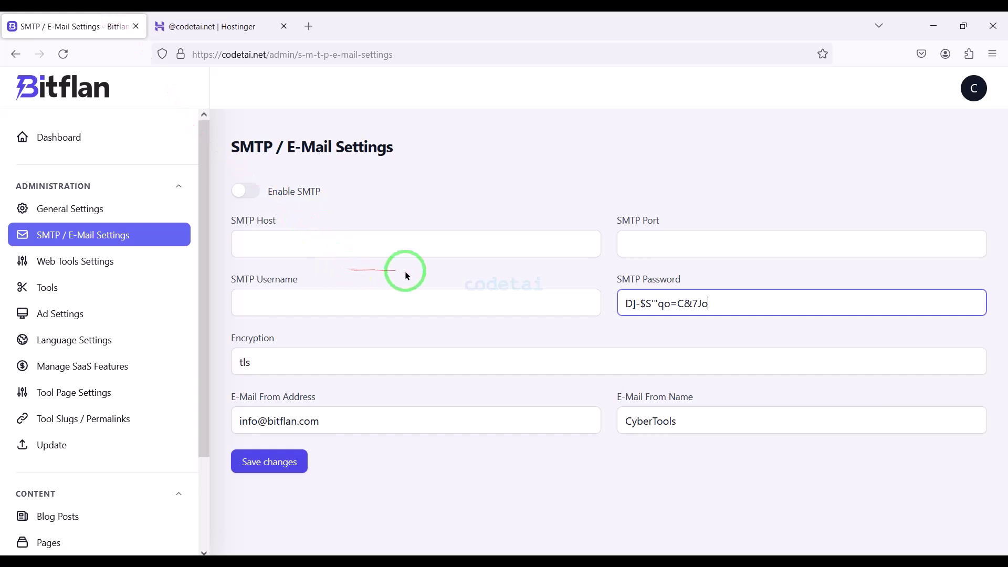
right_click(344, 312)
left_click(382, 404)
Finish account creation and show the desktop app settings: smtp.titan.email, port 587
left_click(210, 26)
left_click(180, 484)
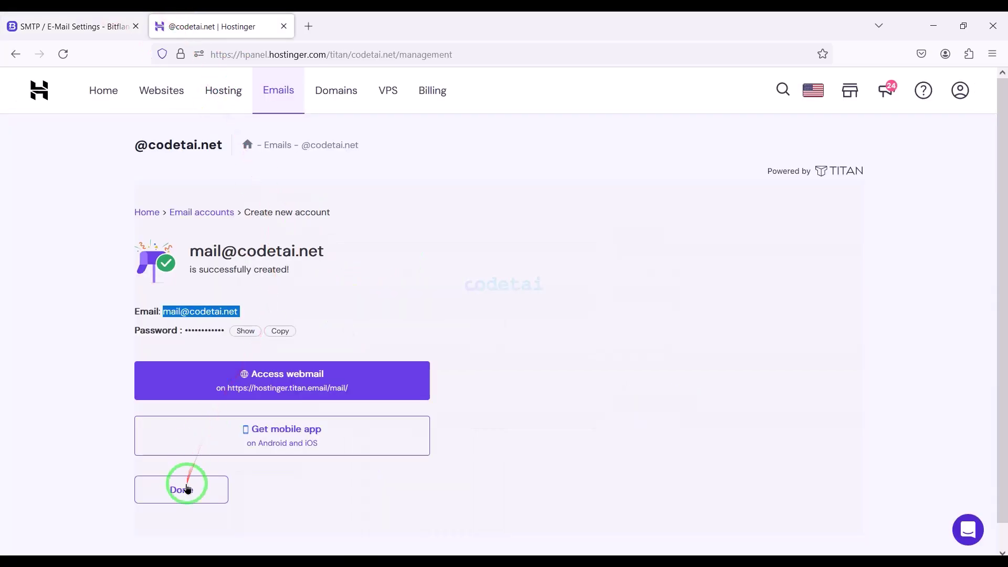
left_click(19, 54)
left_click(741, 424)
scroll(431, 394, "down", 2)
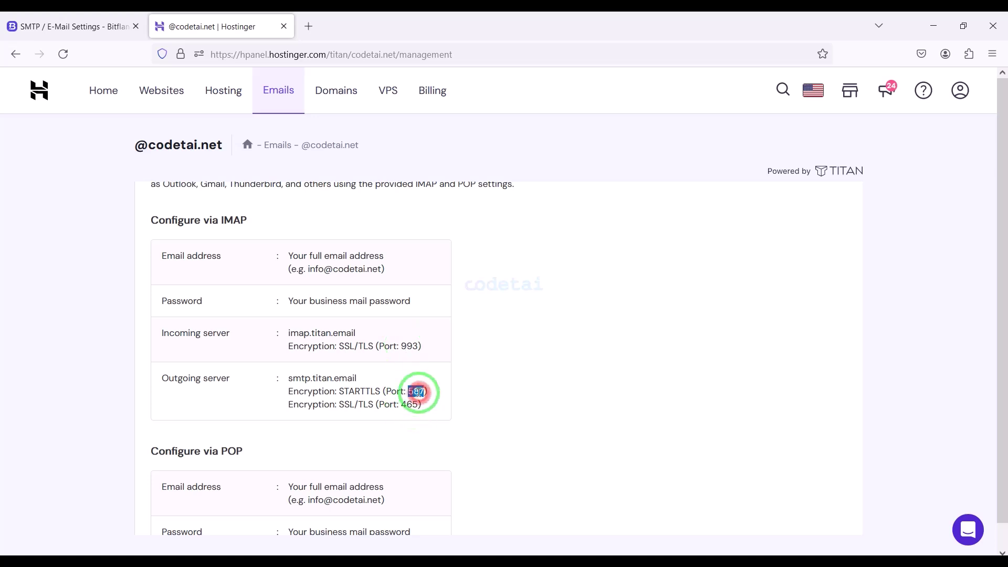
left_click(105, 25)
right_click(652, 253)
Set SMTP Port to 587, check Encryption, and replace the old From Address
left_click(670, 352)
left_click(383, 364)
left_click_drag(394, 415, 162, 409)
type("tls")
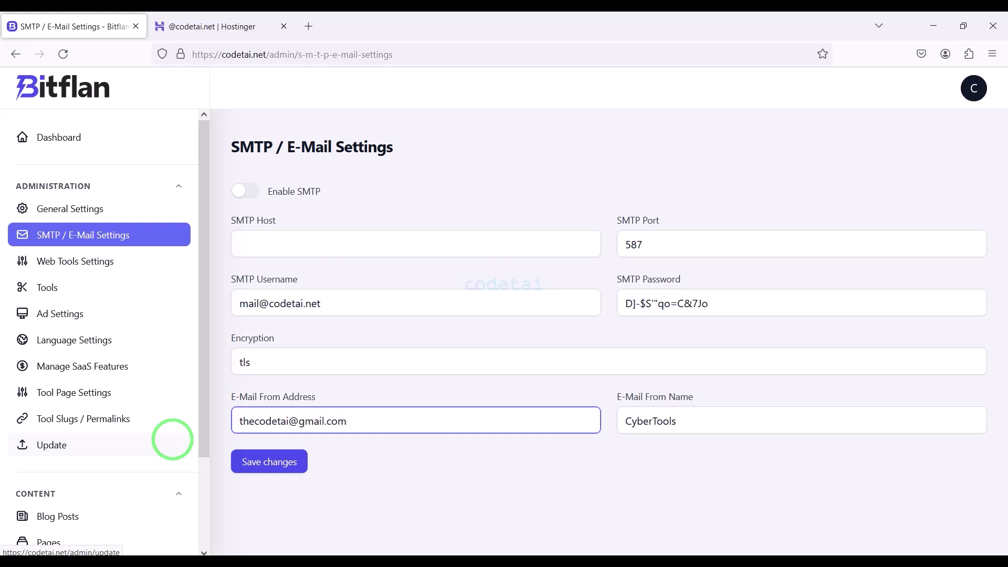
Copy smtp.titan.email from hPanel into Bitflan's SMTP Host field
left_click(225, 27)
left_click_drag(288, 378, 359, 378)
right_click(348, 385)
left_click(363, 211)
key("ctrl+Tab")
right_click(292, 248)
left_click(322, 348)
Replace the From Name CyberTools with codetai and switch on Enable SMTP
left_click_drag(706, 423, 492, 423)
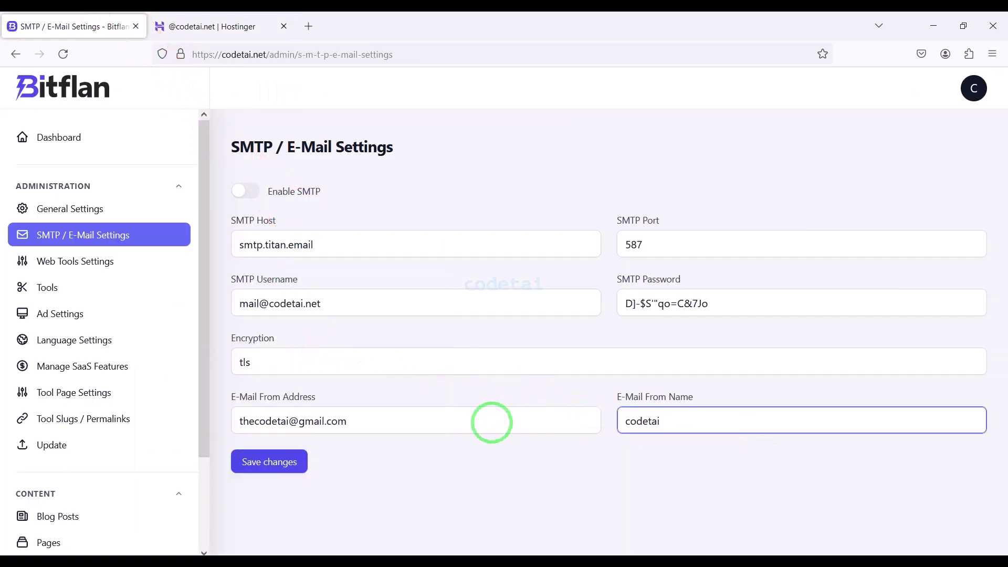
left_click(252, 184)
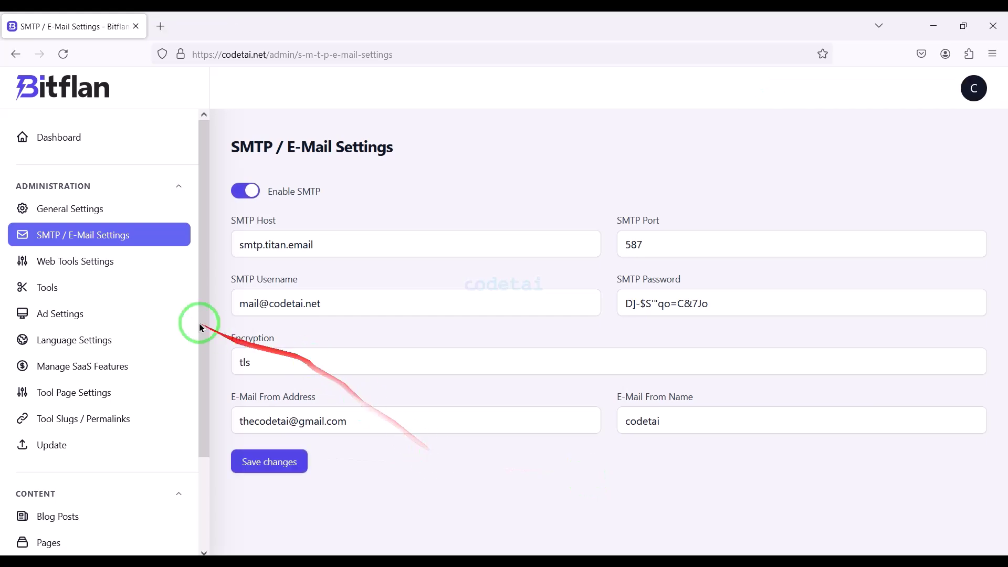
left_click(105, 262)
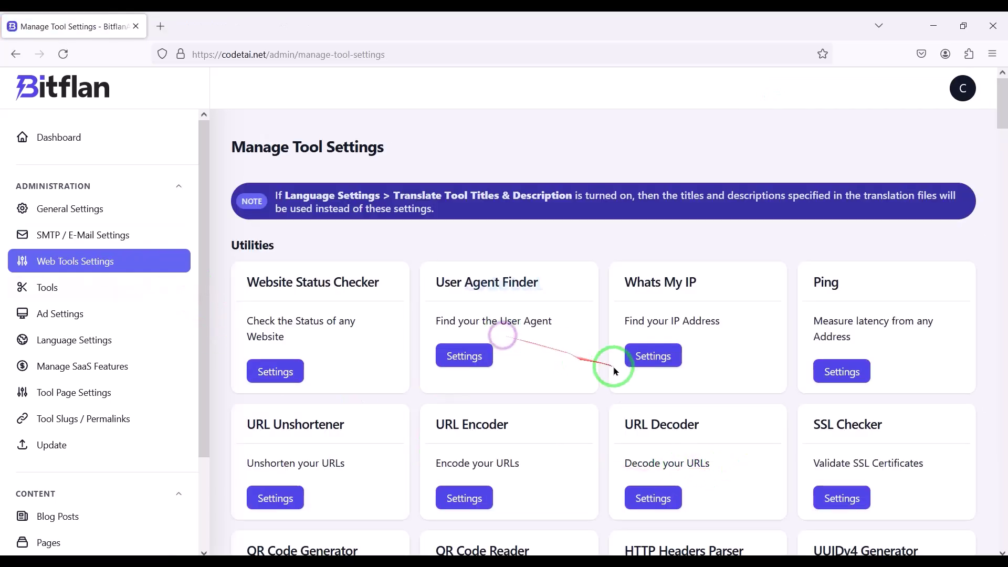
Review the Website Status Checker's enabled state, title, summary, description and meta fields unchanged
scroll(616, 371, "down", 20)
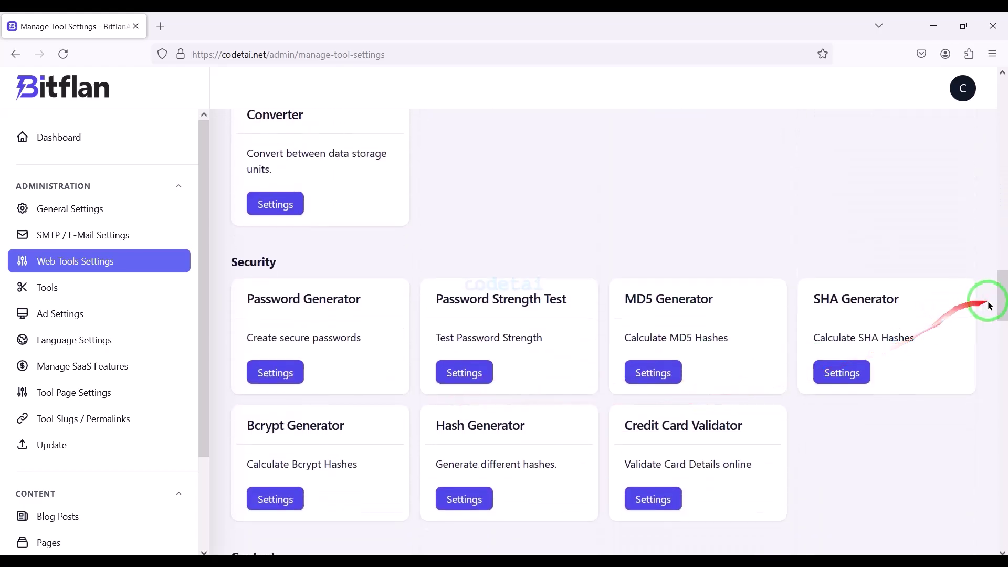
left_click_drag(989, 306, 1004, 104)
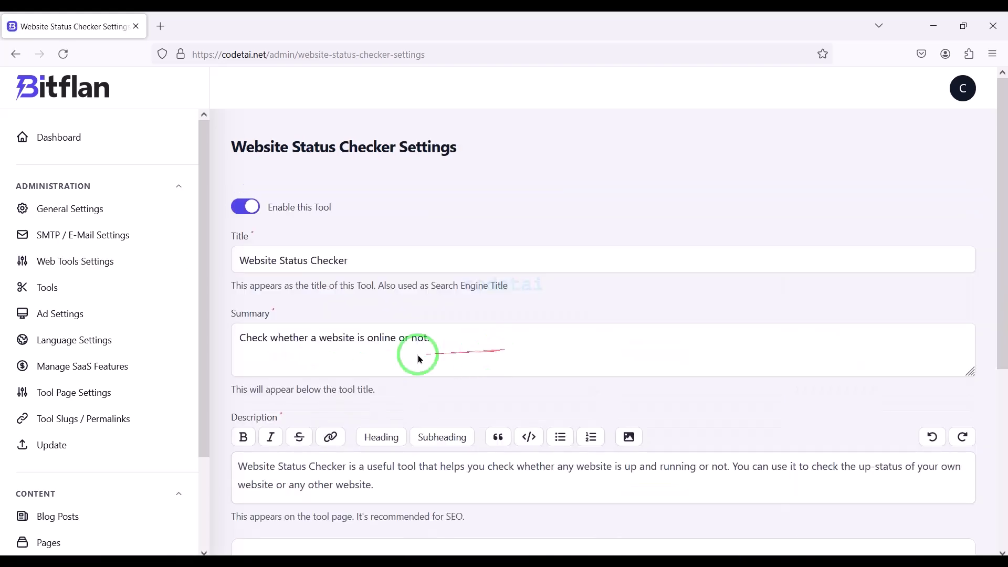
scroll(401, 308, "down", 5)
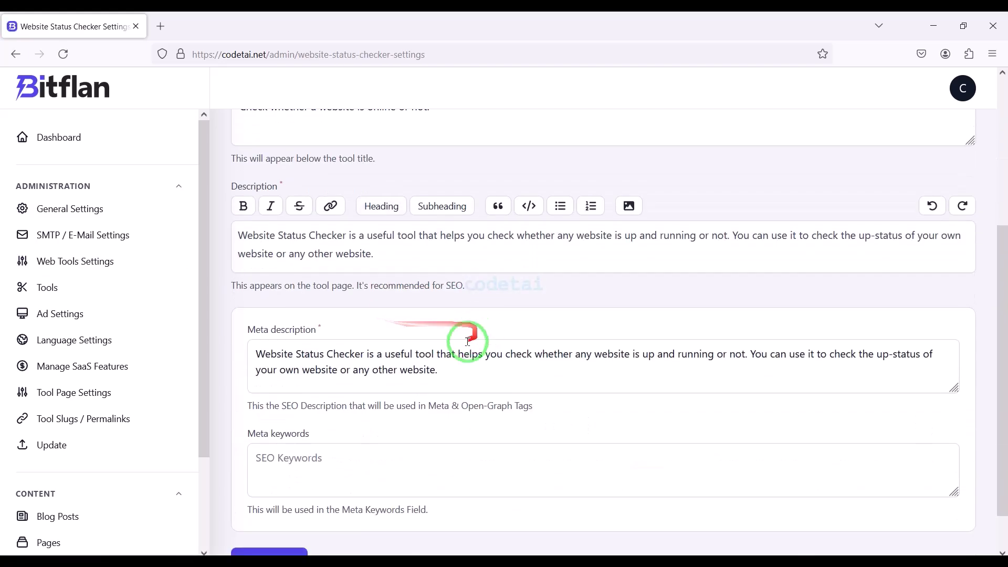
scroll(597, 387, "up", 5)
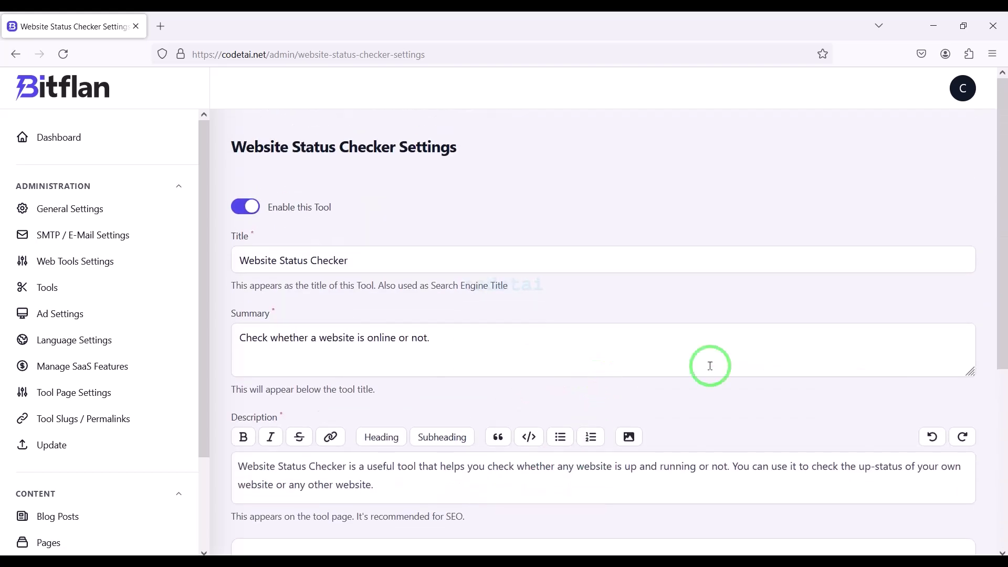
left_click(67, 288)
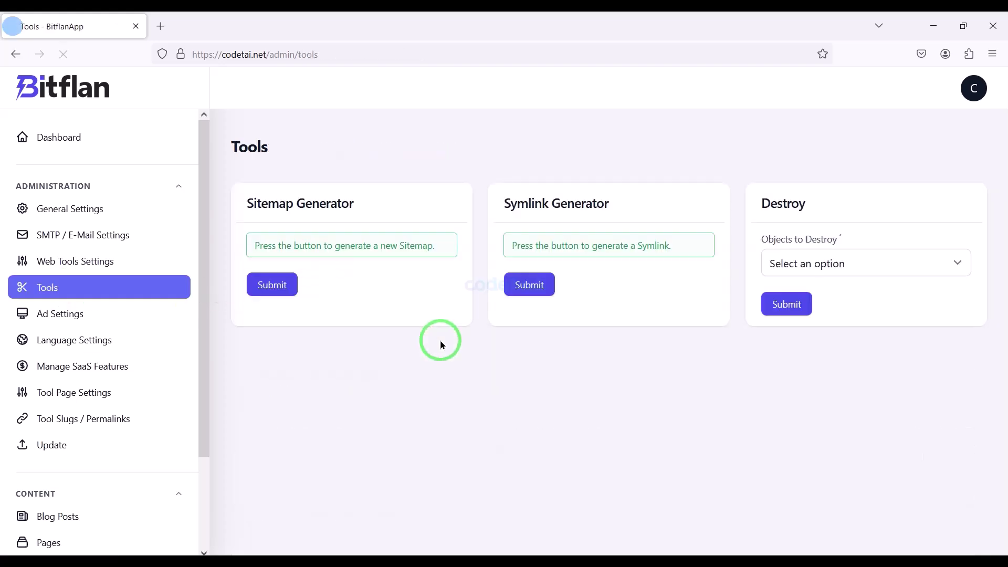
Generate a new sitemap and verify its XML in a new browser tab
left_click(273, 286)
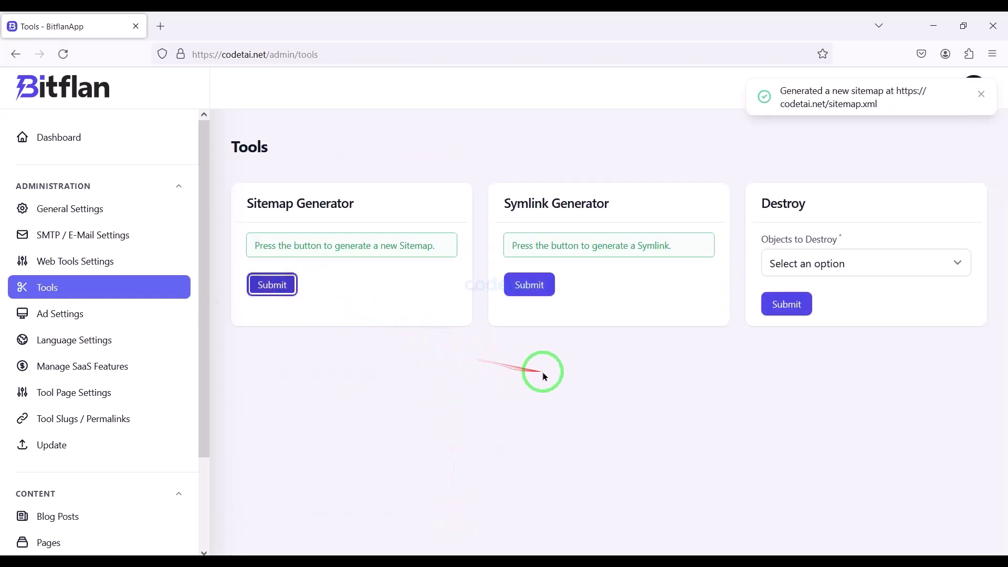
left_click_drag(878, 104, 896, 84)
right_click(896, 84)
left_click(889, 236)
left_click(160, 26)
key("ctrl+v")
key("Return")
scroll(515, 382, "down", 8)
left_click(284, 27)
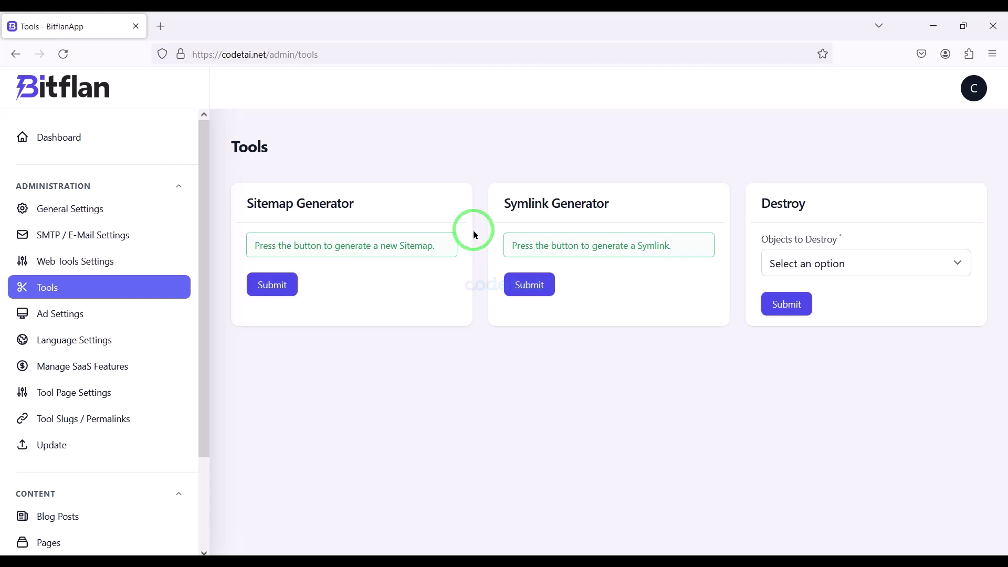
Generate the storage symlink, then destroy the Cache and the Views Cache
left_click(527, 289)
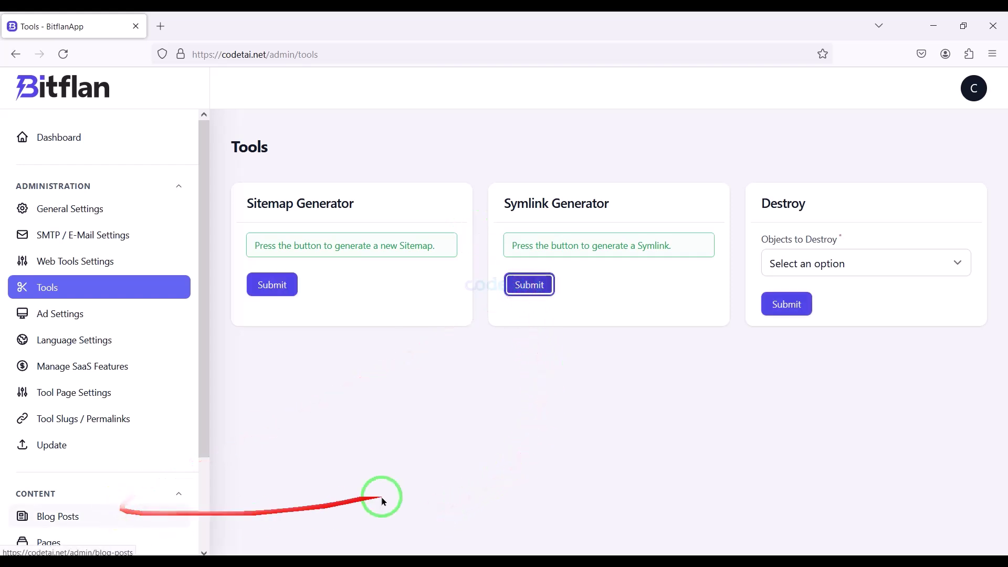
left_click(741, 435)
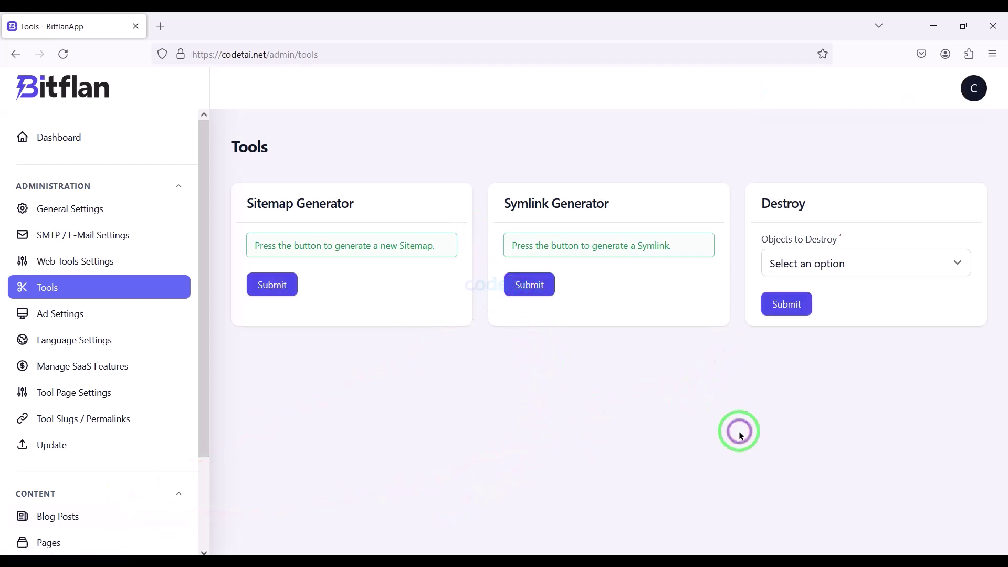
left_click(808, 265)
left_click(799, 311)
left_click(791, 309)
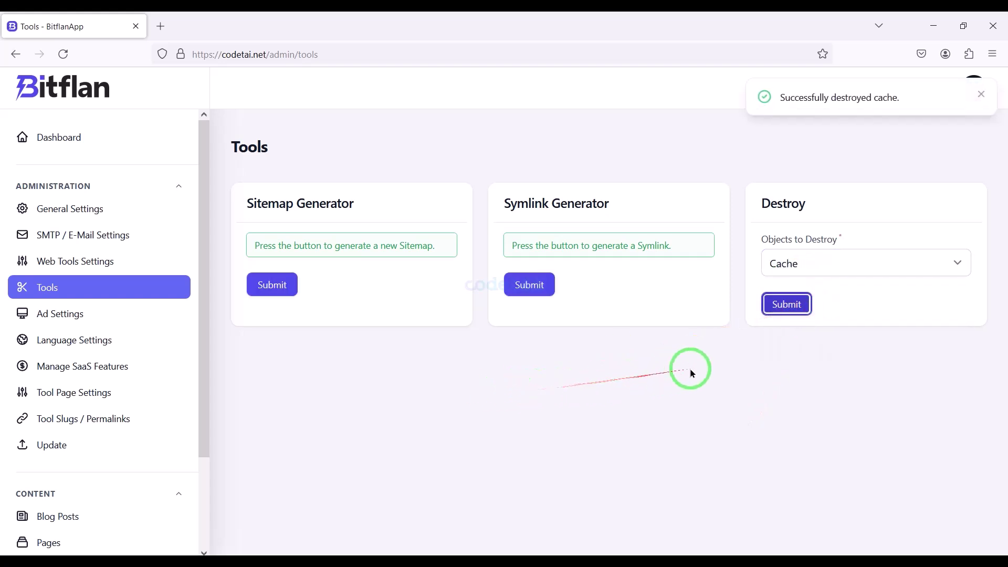
left_click(807, 269)
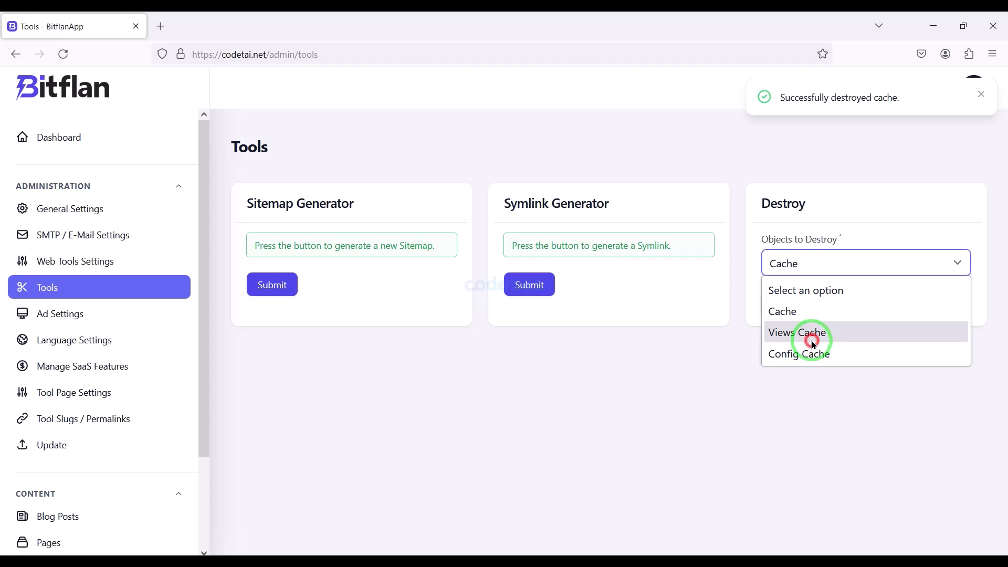
left_click(811, 334)
left_click(790, 307)
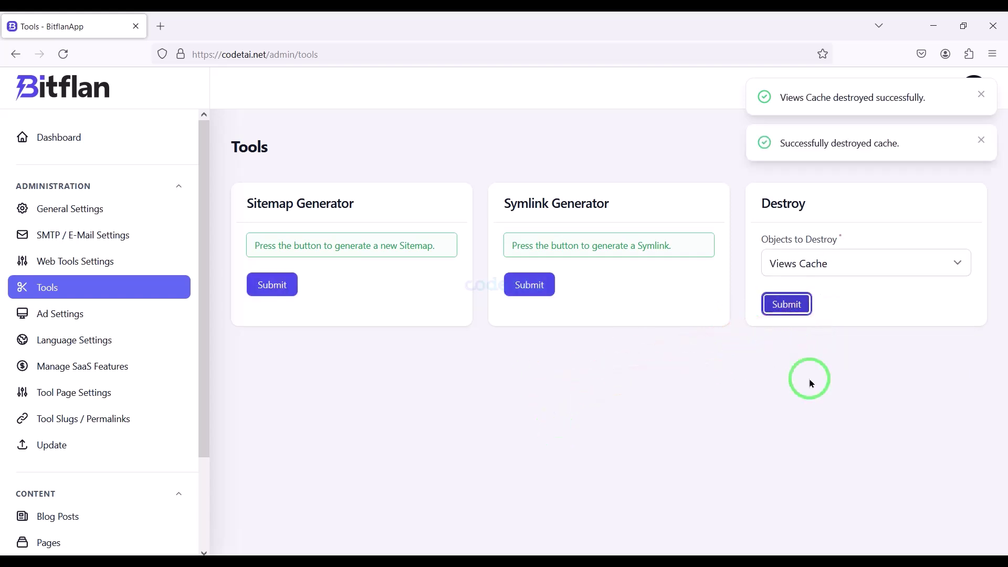
left_click(76, 315)
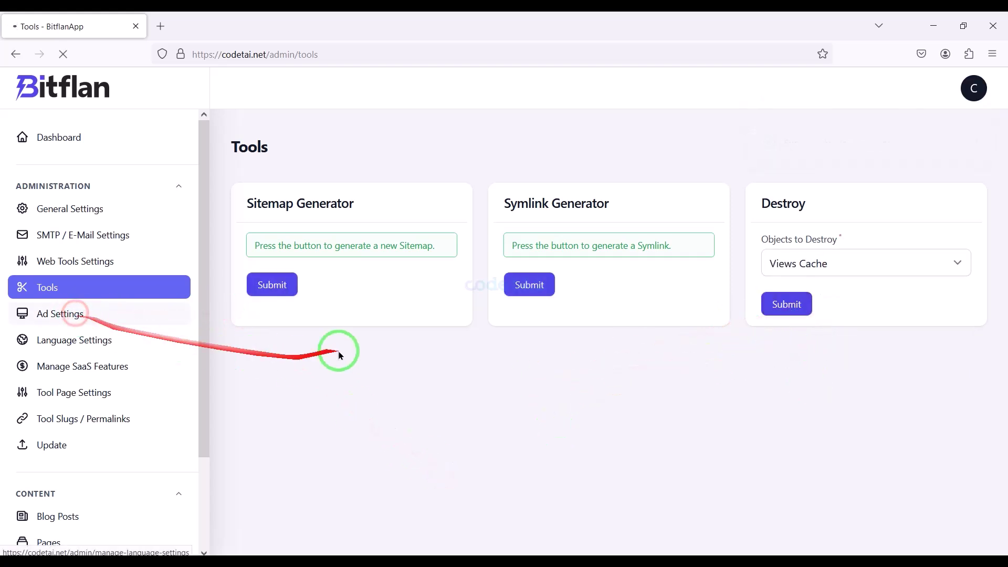
Paste ad code into the Top, Middle and Bottom banner ad fields
scroll(513, 441, "down", 5)
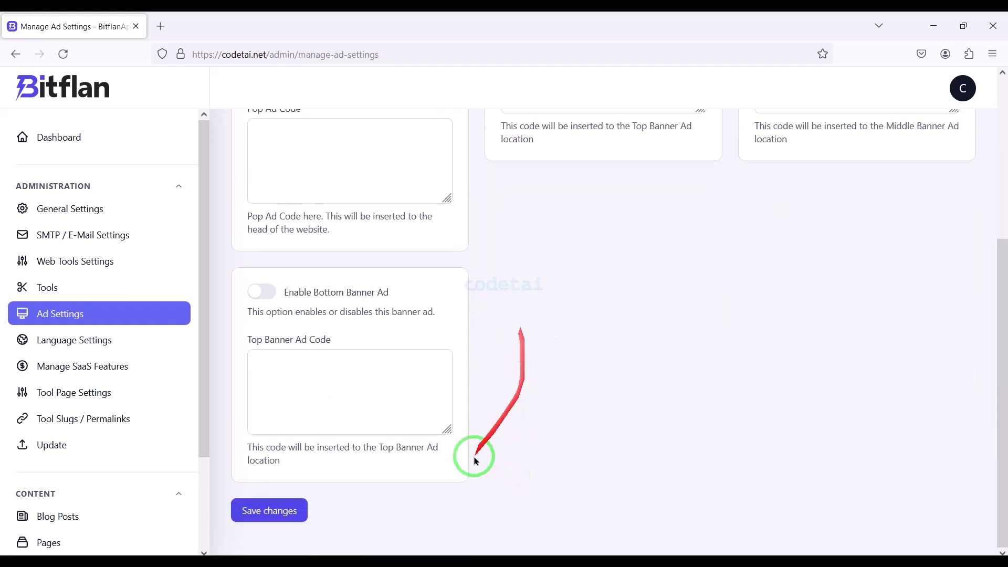
scroll(653, 443, "up", 5)
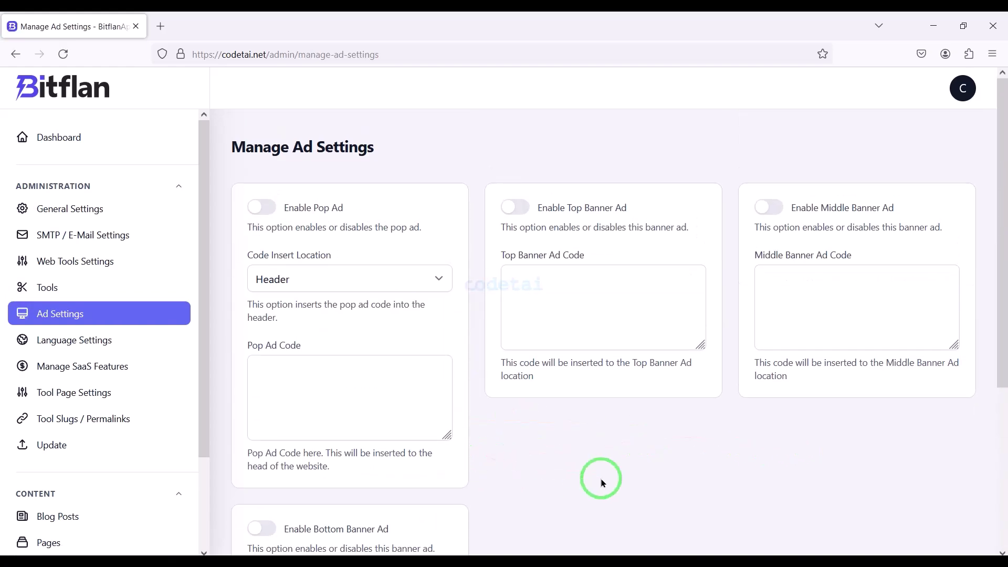
left_click(589, 304)
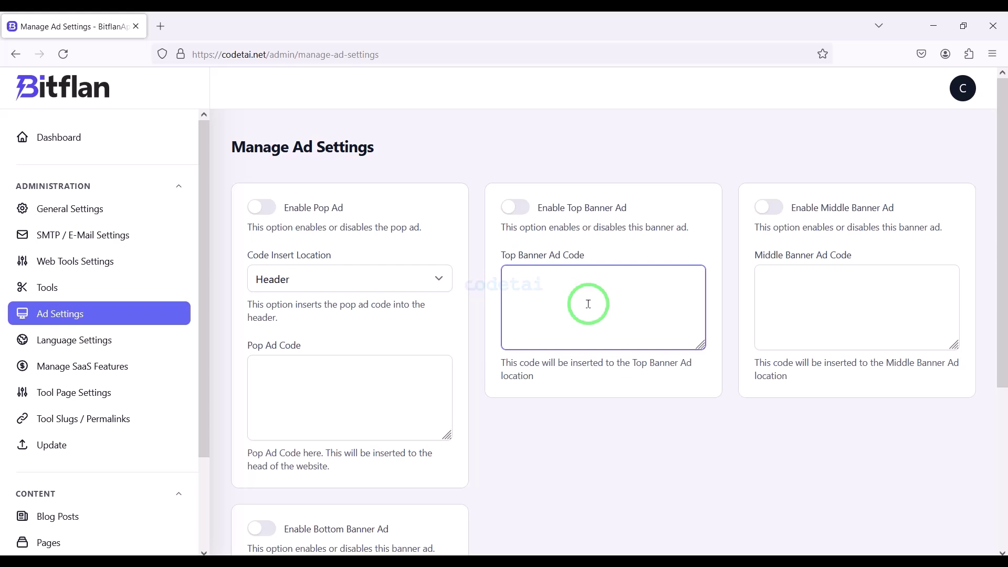
key("ctrl+v")
left_click(796, 322)
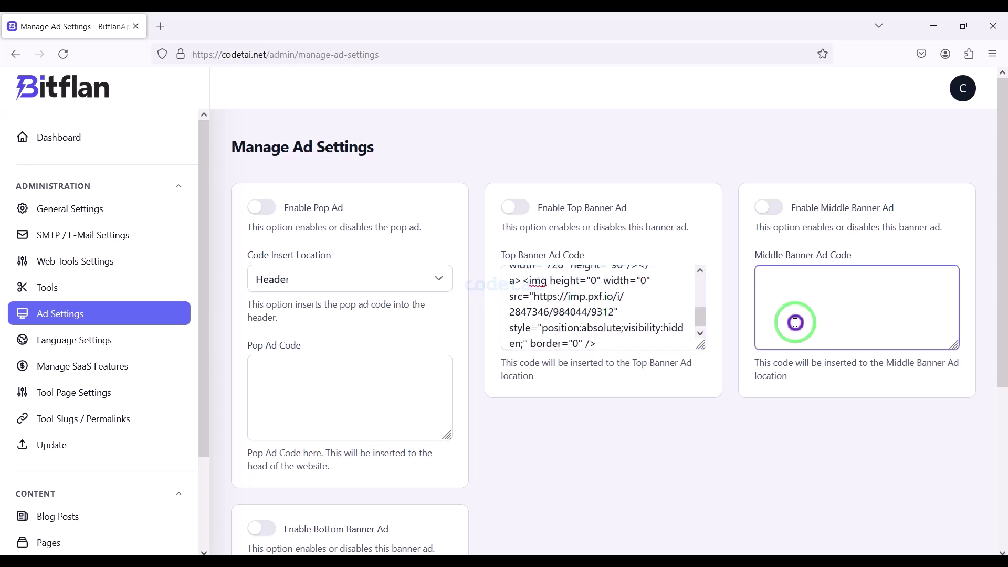
key("ctrl+v")
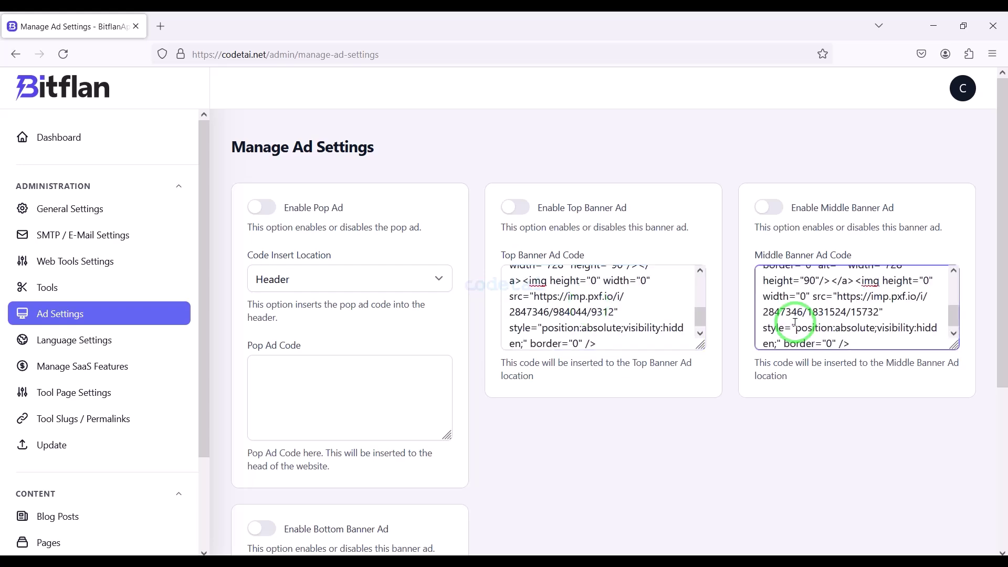
scroll(653, 457, "down", 5)
left_click(373, 405)
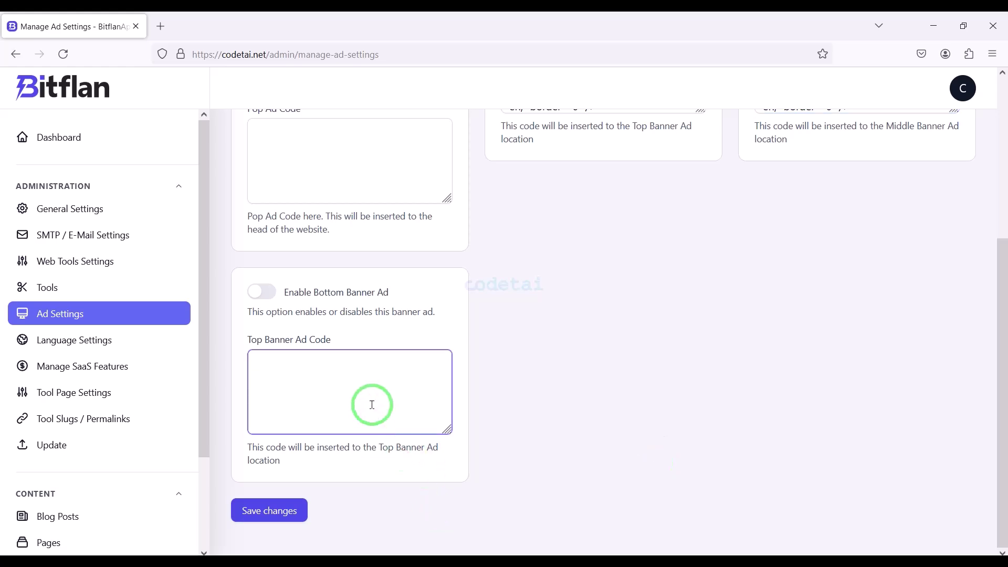
key("ctrl+v")
scroll(577, 482, "up", 5)
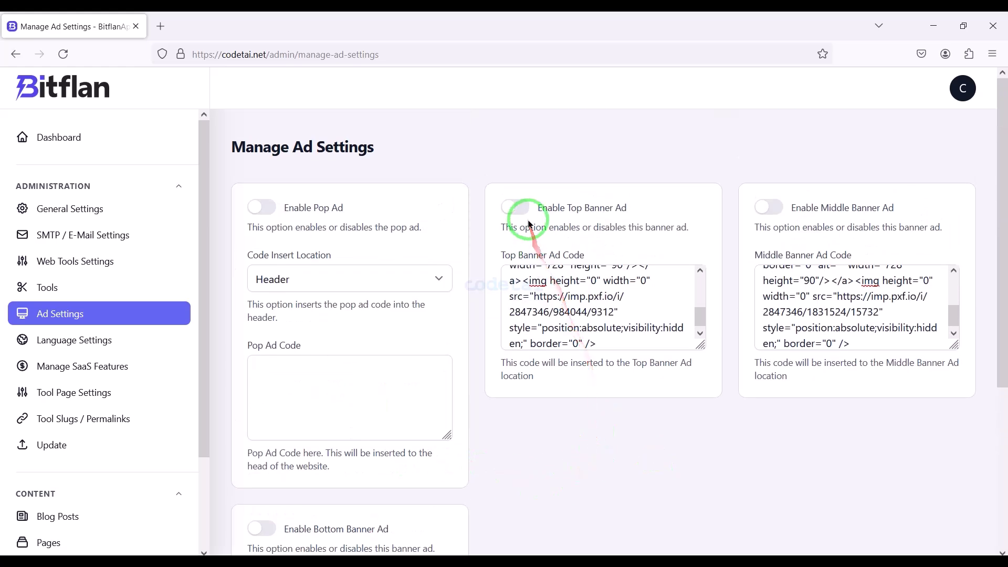
Enable the top, middle and bottom banner ads and save the ad settings
left_click(748, 197)
scroll(278, 420, "down", 5)
left_click(263, 295)
left_click(270, 513)
Load codetai.net in a new tab to confirm the SSL banner ad appears
left_click_drag(190, 55, 268, 55)
key("ctrl+c")
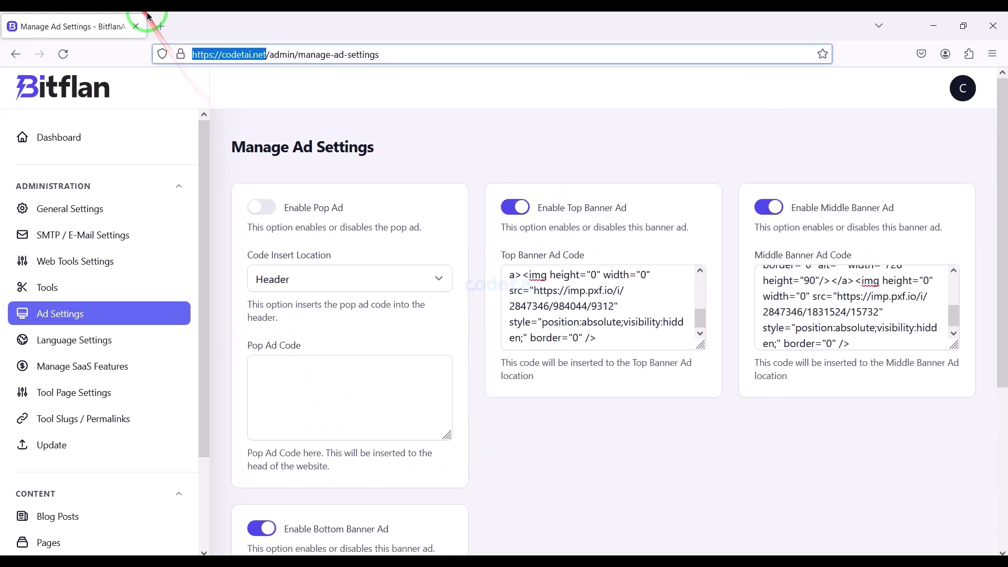
left_click(161, 27)
right_click(199, 55)
left_click(235, 148)
key("Return")
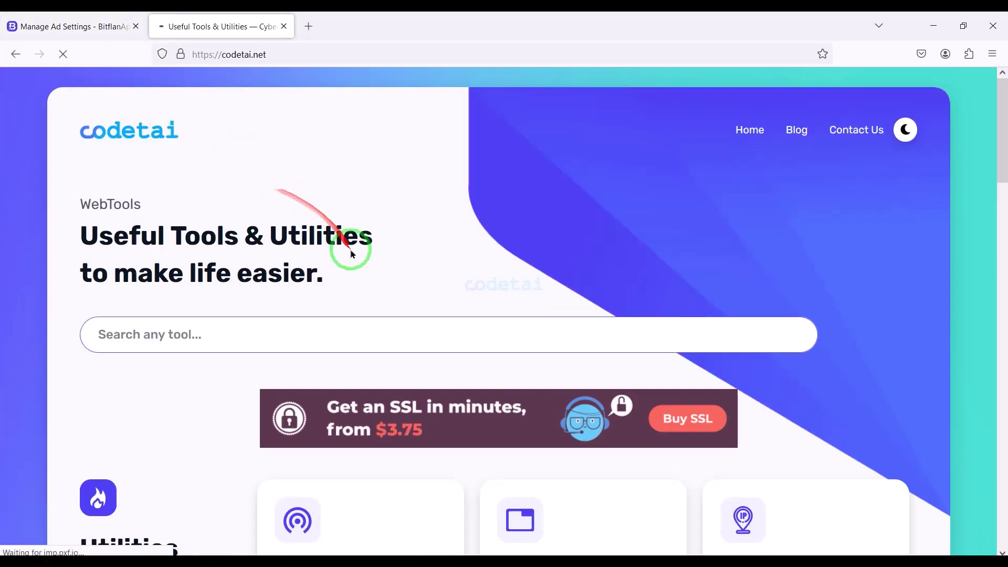
scroll(347, 291, "down", 4)
mouse_move(253, 146)
left_mouse_down()
mouse_move(746, 211)
mouse_move(752, 226)
left_mouse_up()
mouse_move(1003, 109)
left_mouse_down()
mouse_move(1003, 541)
mouse_move(1001, 507)
left_mouse_up()
scroll(747, 438, "down", 3)
key("alt+Left")
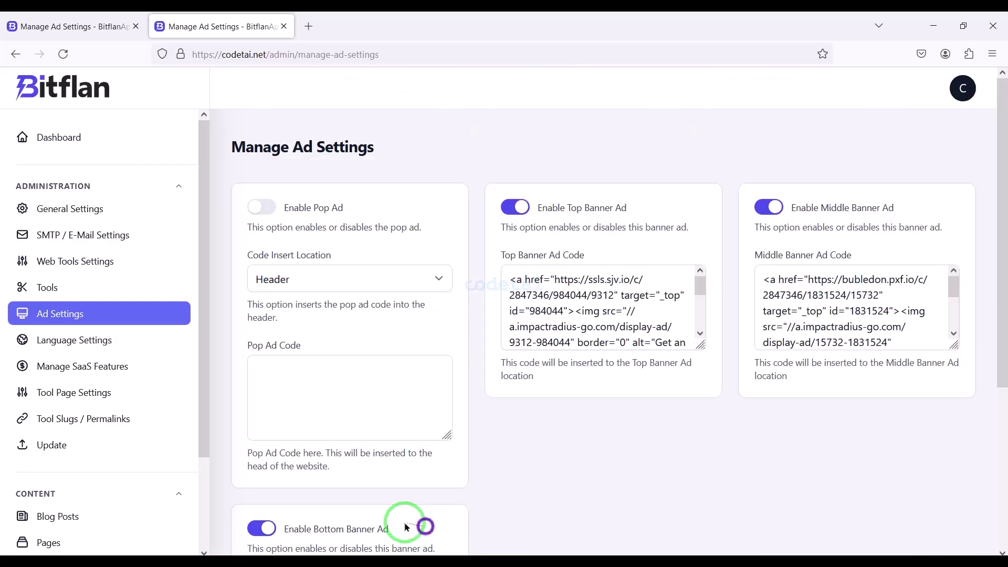
scroll(596, 389, "down", 3)
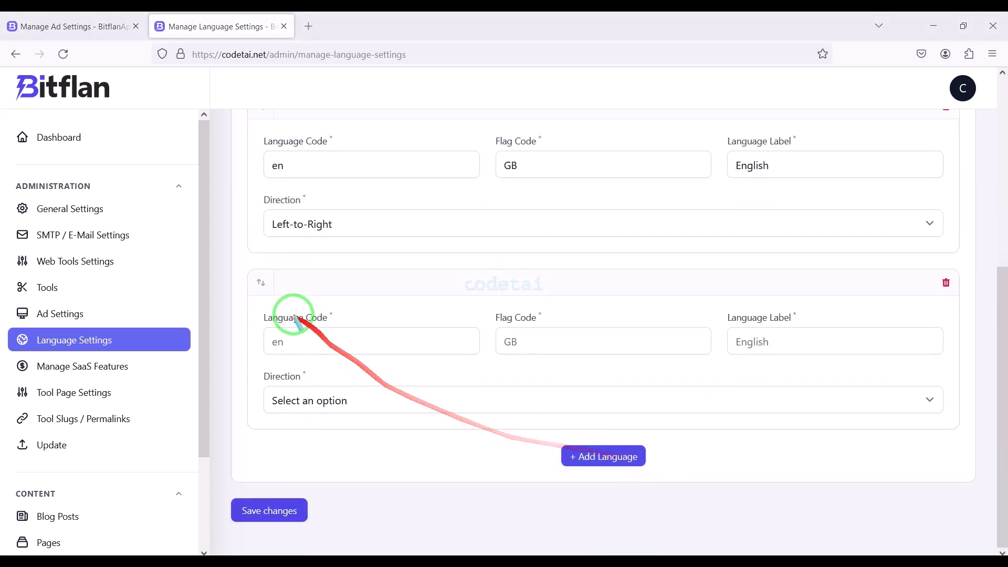
mouse_move(242, 266)
left_mouse_down()
mouse_move(956, 427)
mouse_move(976, 441)
left_mouse_up()
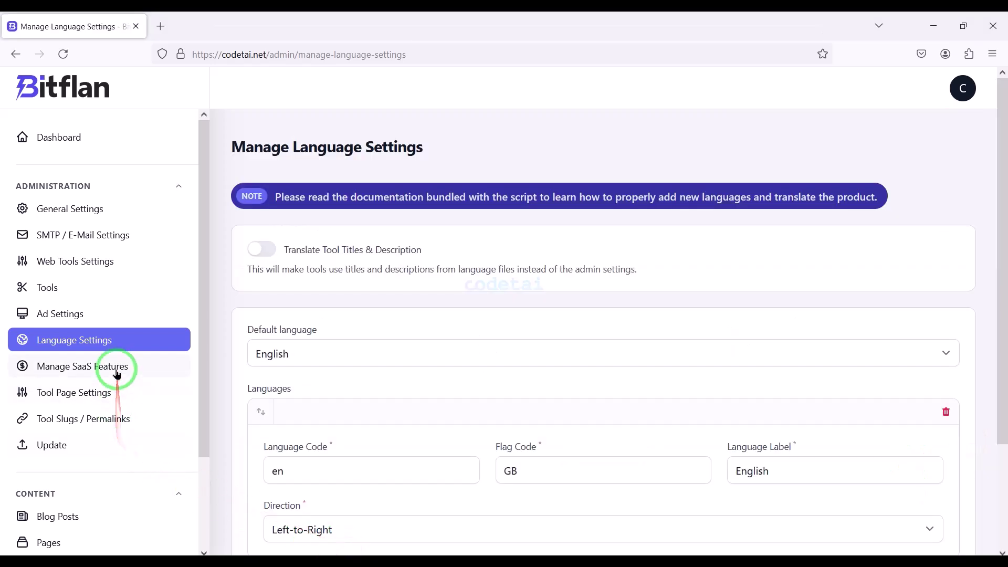
left_click(117, 370)
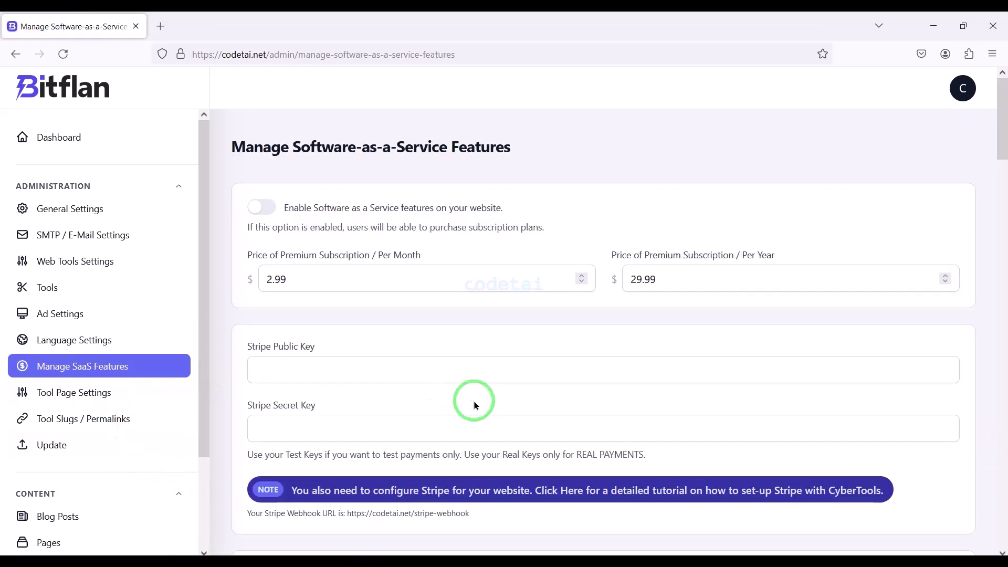
Change the premium prices from 2.99 to 5.99 monthly and 29.99 to 39.99 yearly
scroll(430, 390, "down", 3)
scroll(429, 391, "up", 3)
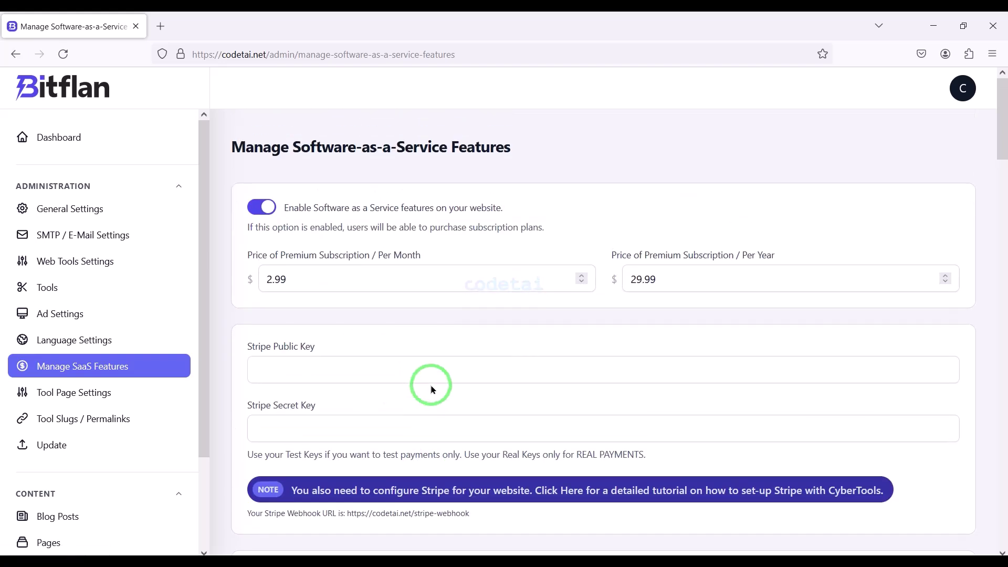
left_click_drag(348, 273, 234, 285)
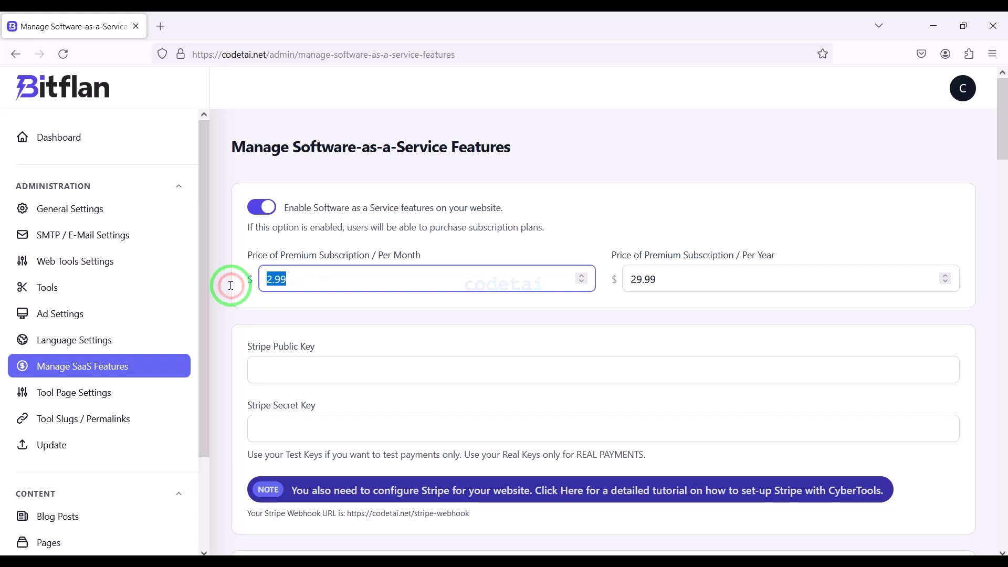
type("5.99")
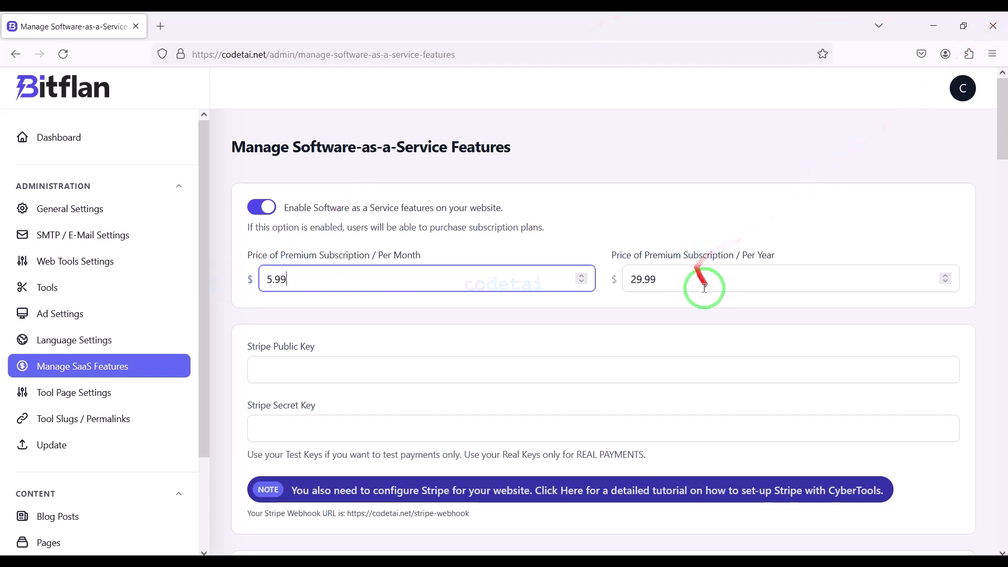
left_click_drag(702, 286, 609, 286)
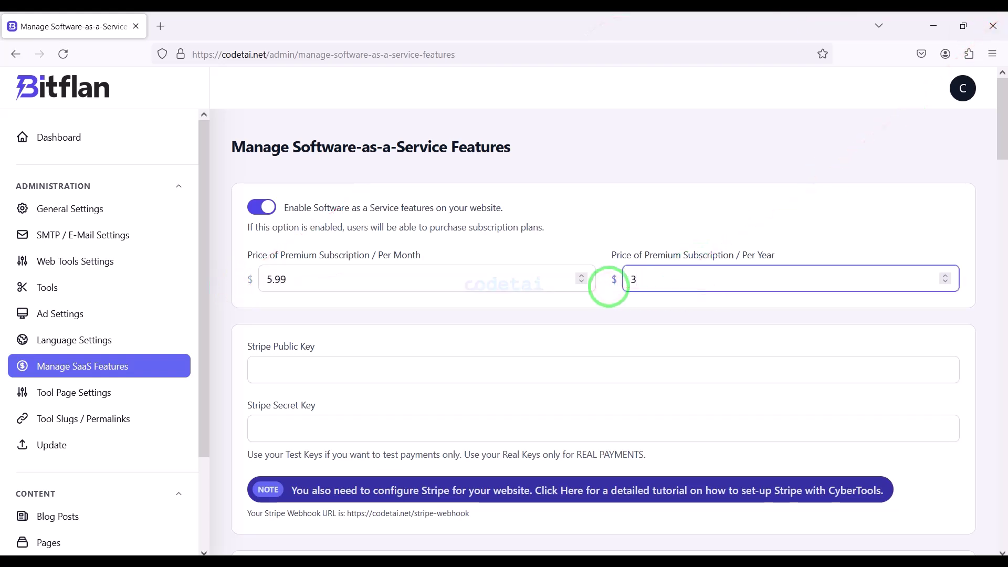
scroll(553, 366, "down", 2)
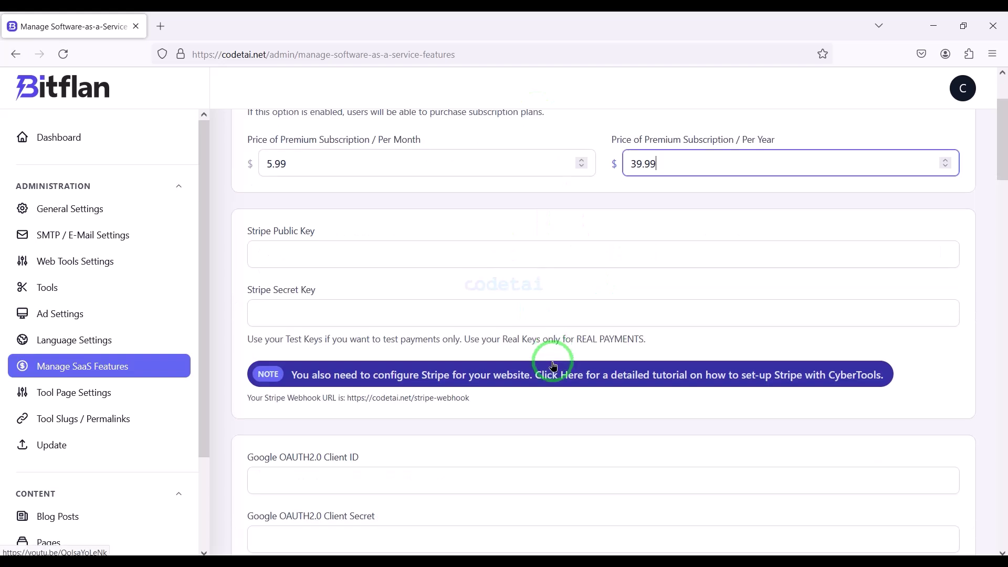
left_click(461, 396)
Review the Stripe key fields and save the SaaS feature settings
mouse_move(243, 223)
left_mouse_down()
mouse_move(714, 349)
mouse_move(968, 337)
mouse_move(967, 351)
left_mouse_up()
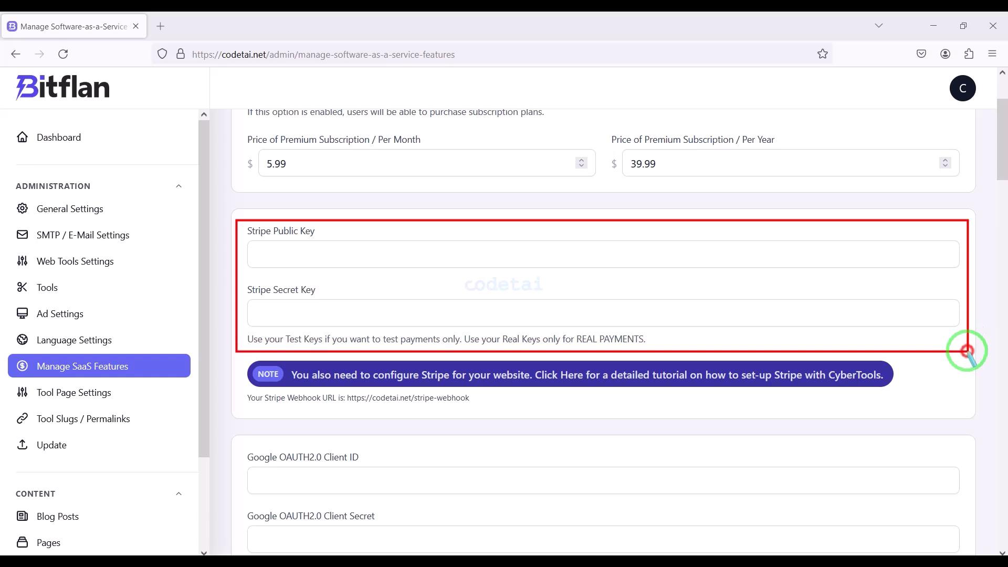
scroll(517, 309, "down", 8)
left_click_drag(439, 504, 253, 238)
scroll(256, 318, "down", 4)
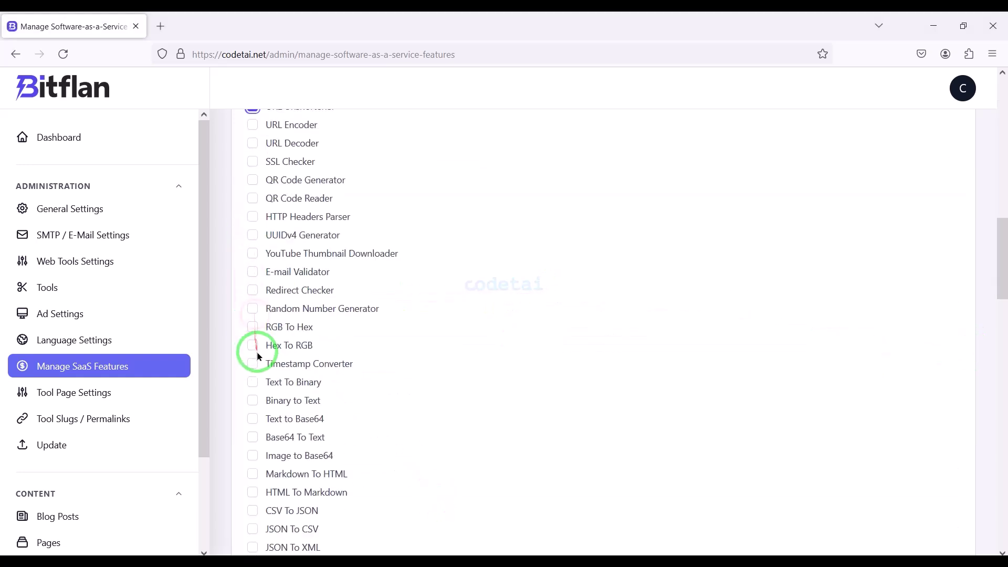
scroll(448, 358, "down", 16)
scroll(439, 445, "up", 2)
scroll(474, 443, "down", 3)
left_click(293, 509)
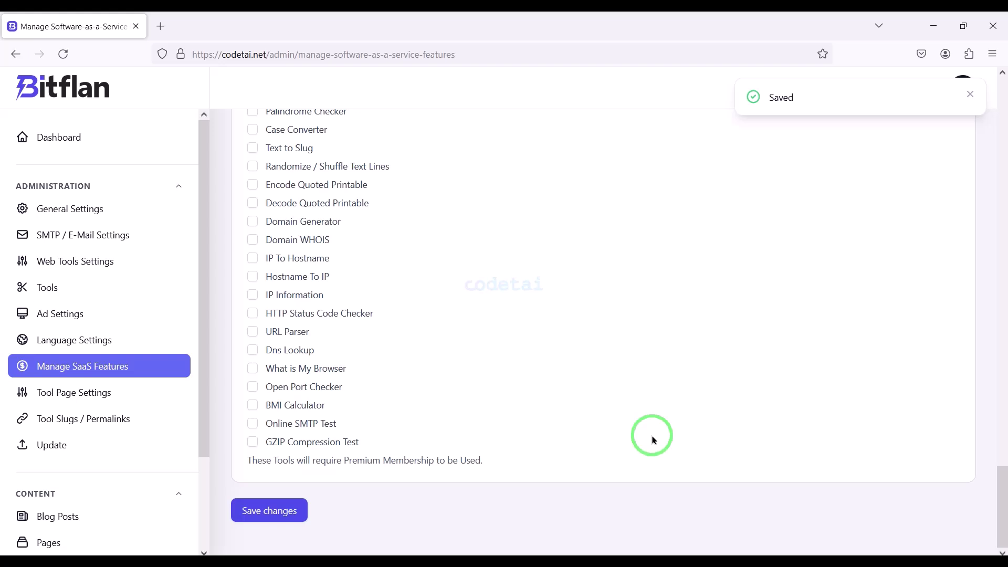
left_click(125, 393)
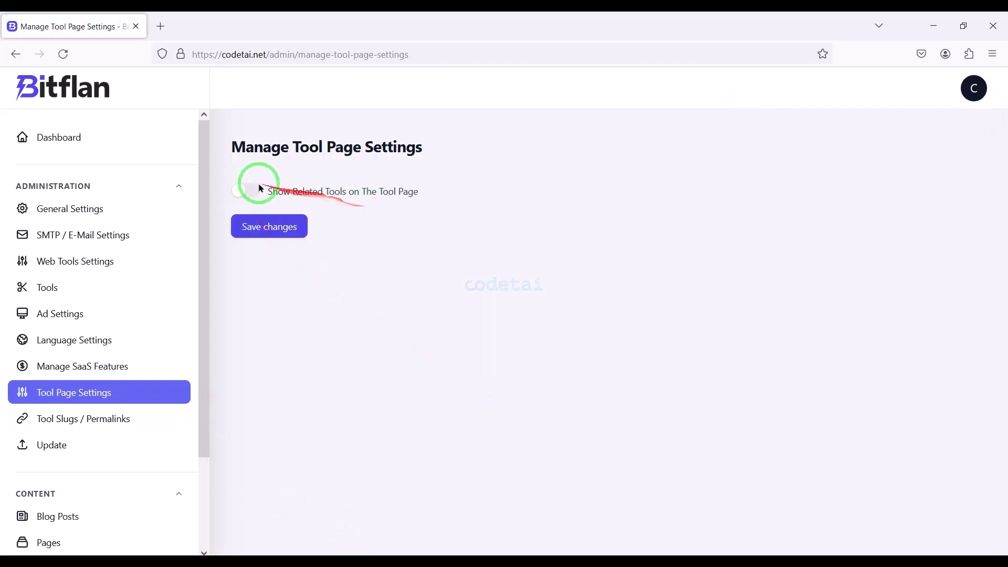
Save Show Related Tools on The Tool Page as enabled
left_click(274, 227)
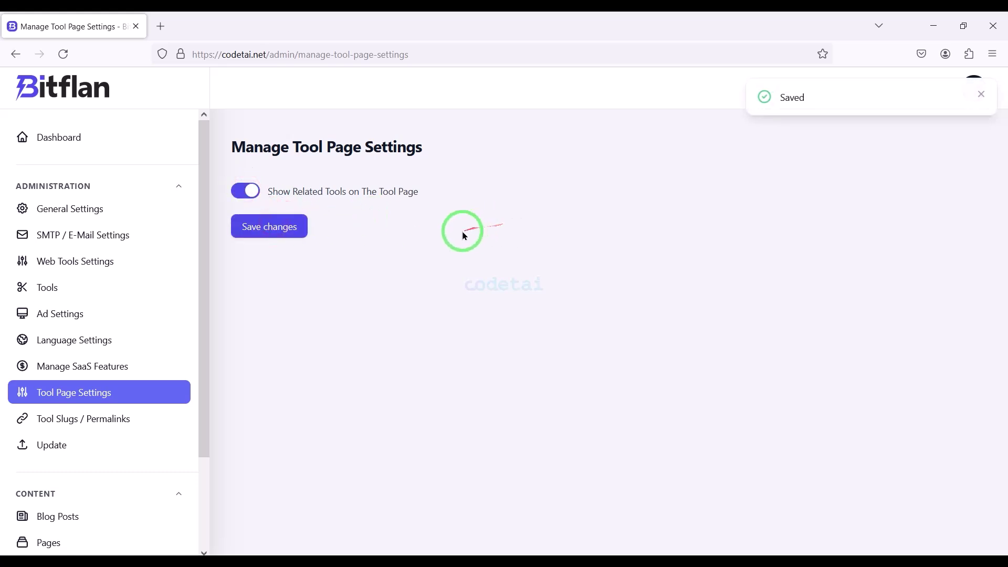
scroll(415, 507, "down", 2)
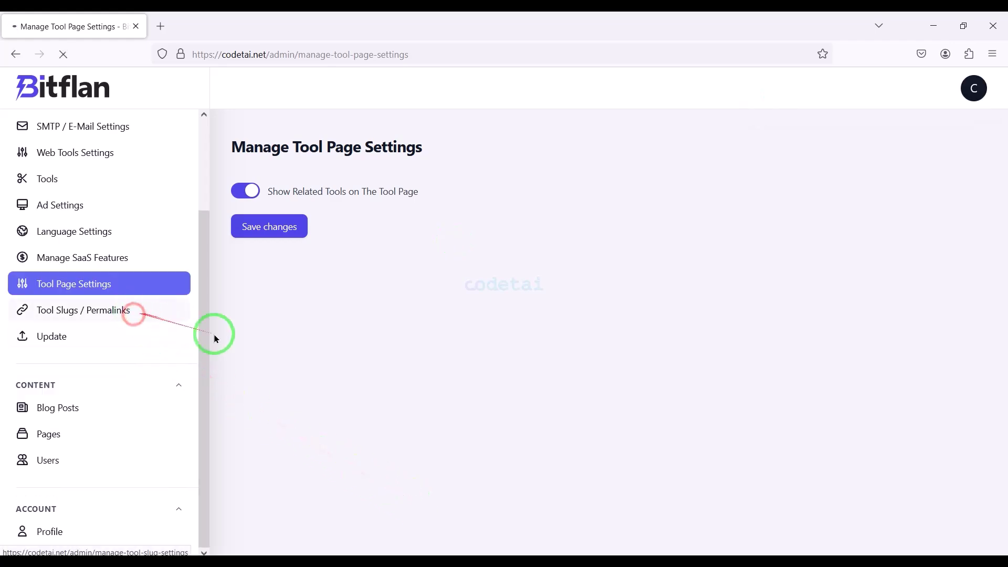
scroll(450, 361, "down", 12)
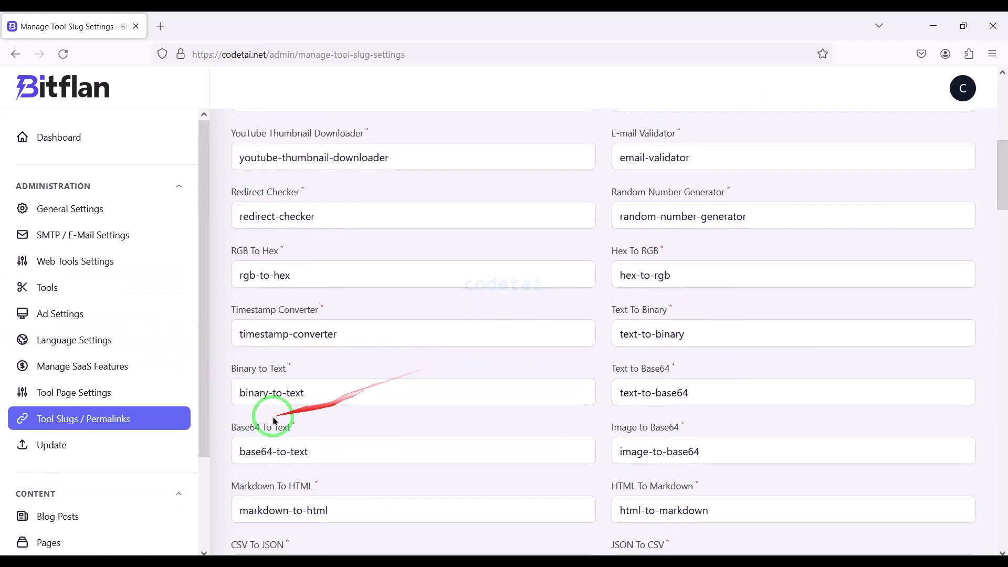
scroll(528, 447, "down", 20)
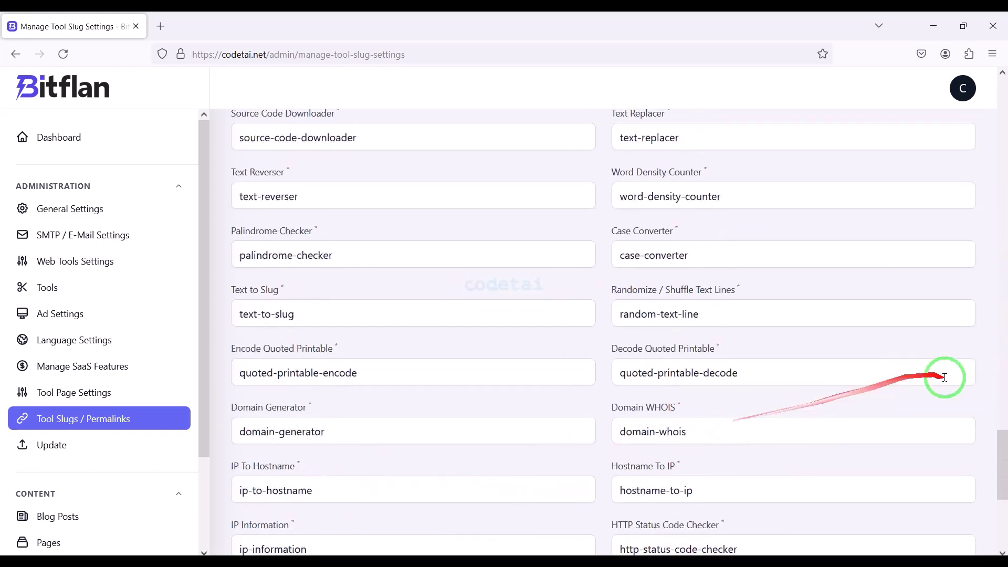
left_click_drag(1002, 541, 992, 97)
Review the tool slugs website-status-checker and user-agent-finder in Tool Slugs / Permalinks
left_click(405, 212)
left_click_drag(405, 211, 233, 213)
left_click_drag(743, 218, 617, 214)
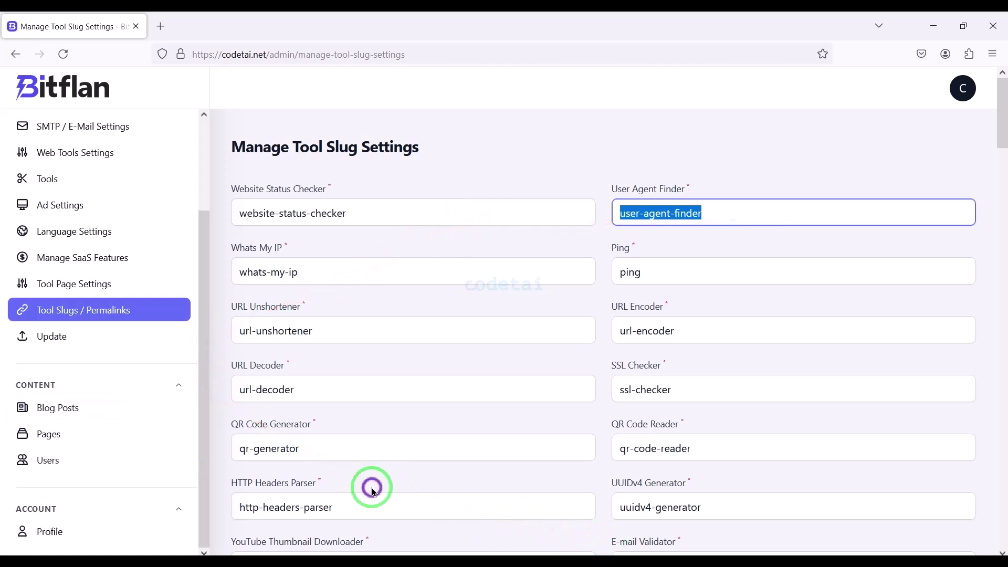
left_click(142, 409)
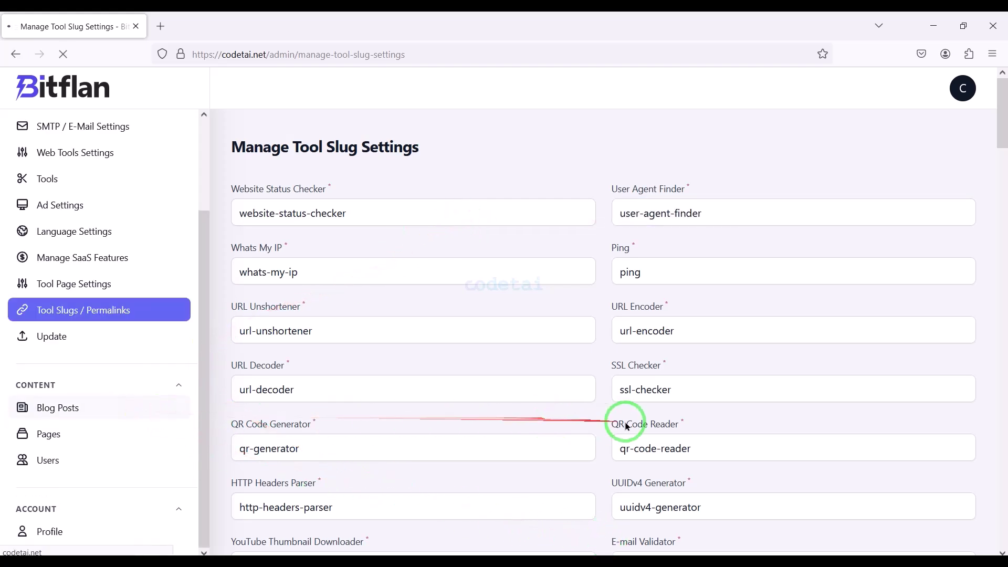
Browse the Create Blog Post form without saving a post
left_click(945, 148)
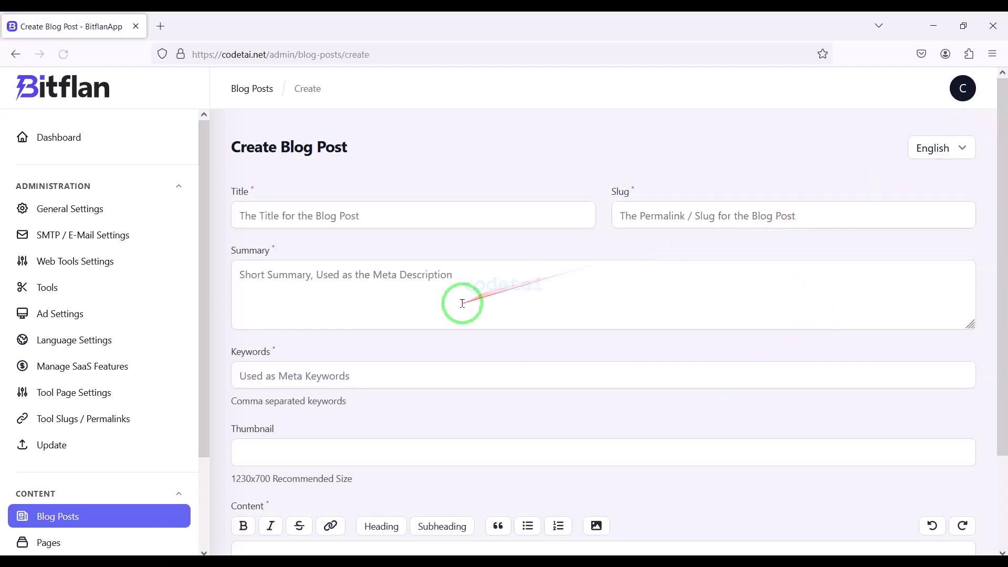
scroll(451, 289, "down", 2)
left_click(604, 453)
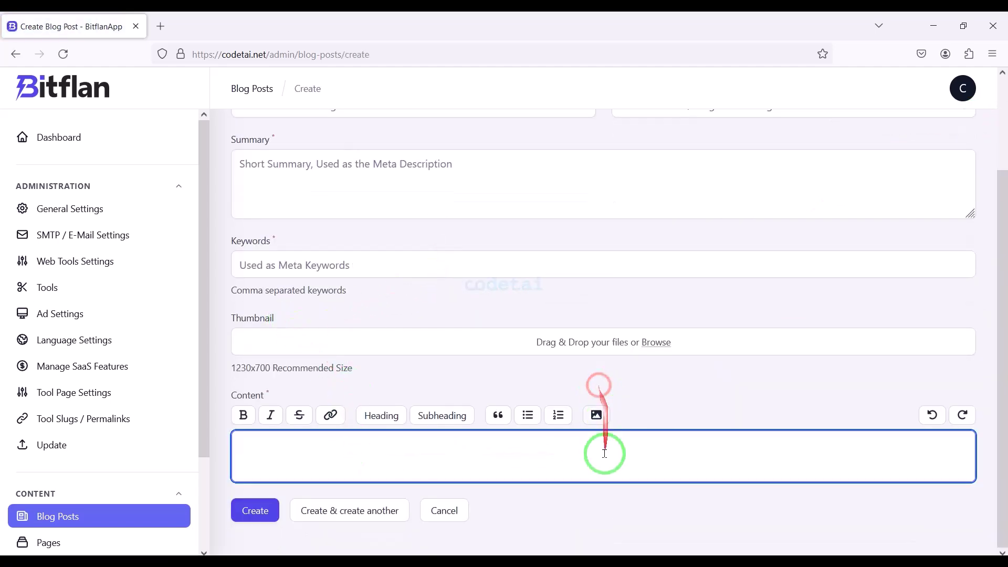
scroll(709, 446, "up", 2)
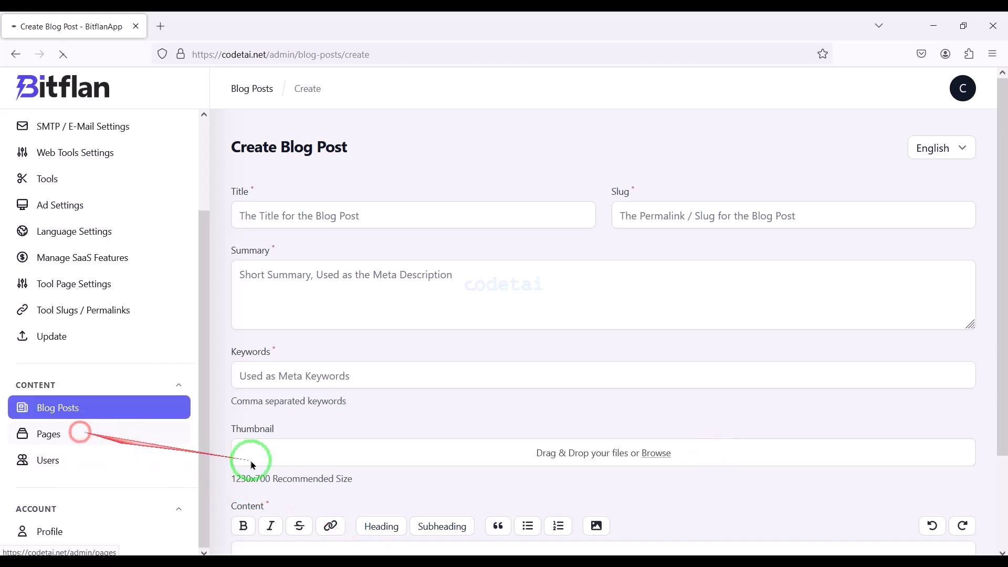
Browse the Create Page form, trying Header as the page location, without saving
left_click(942, 149)
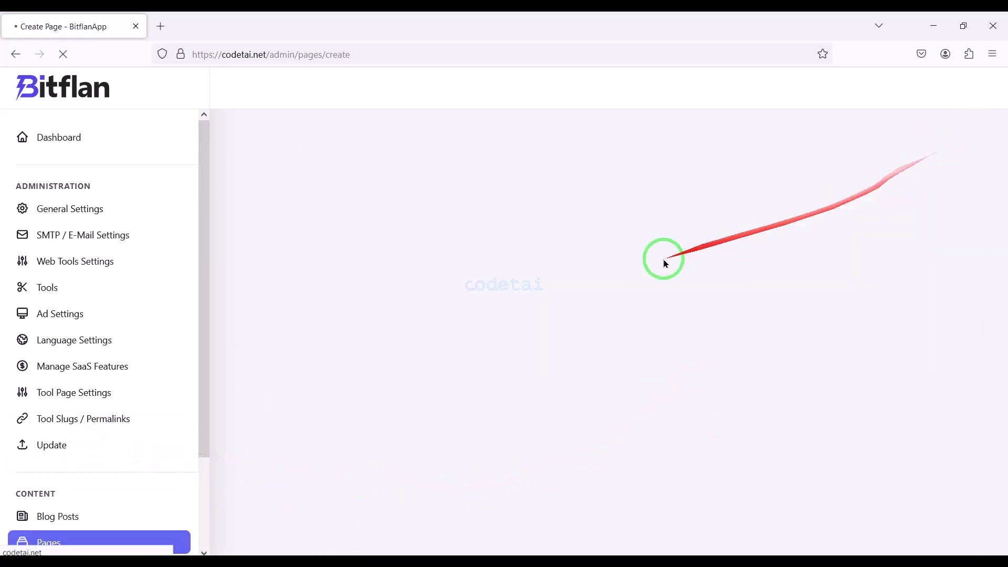
scroll(399, 347, "down", 3)
scroll(526, 347, "up", 3)
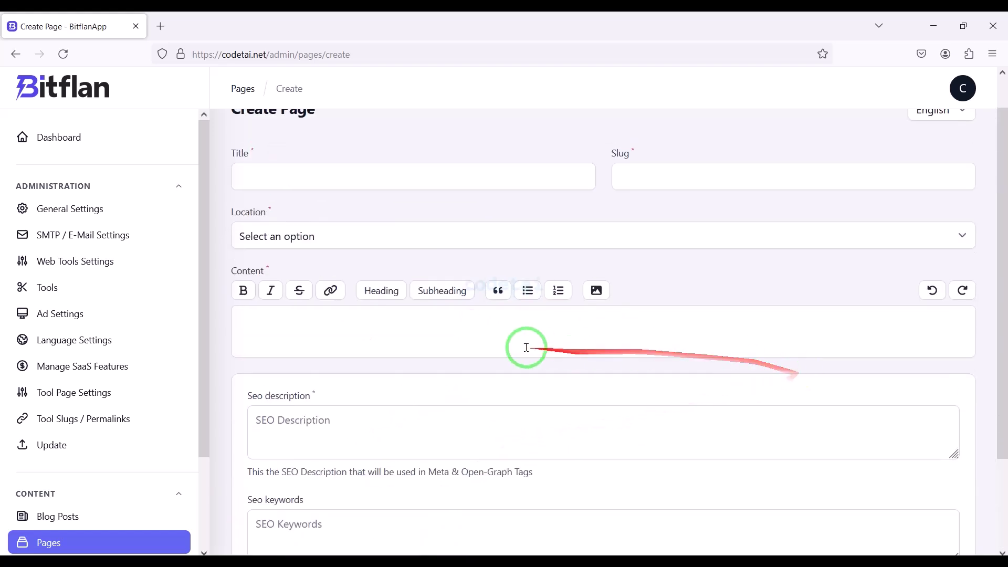
left_click(527, 347)
scroll(526, 348, "up", 1)
left_click(446, 275)
left_click(425, 320)
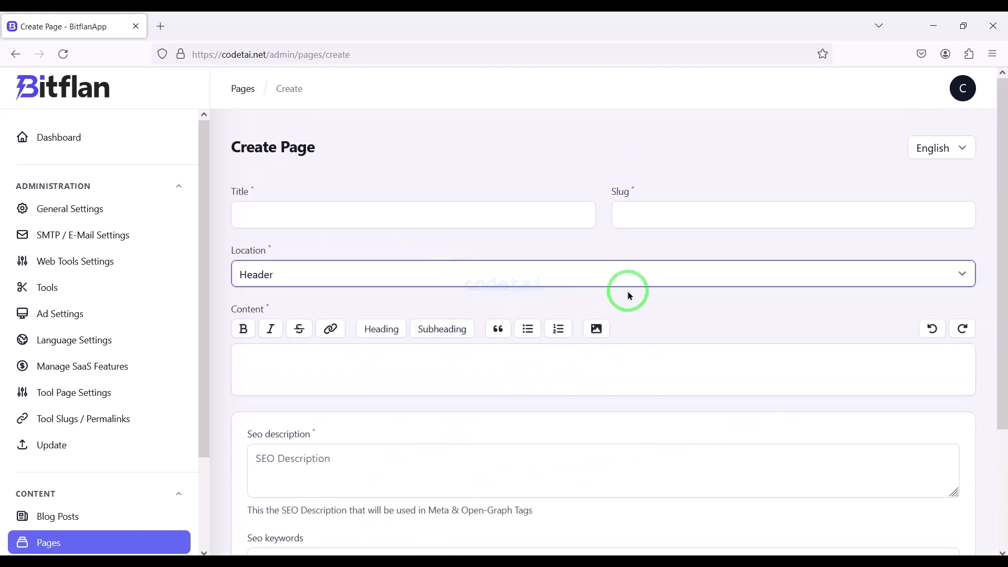
scroll(184, 460, "down", 2)
scroll(273, 476, "down", 2)
left_click(336, 525)
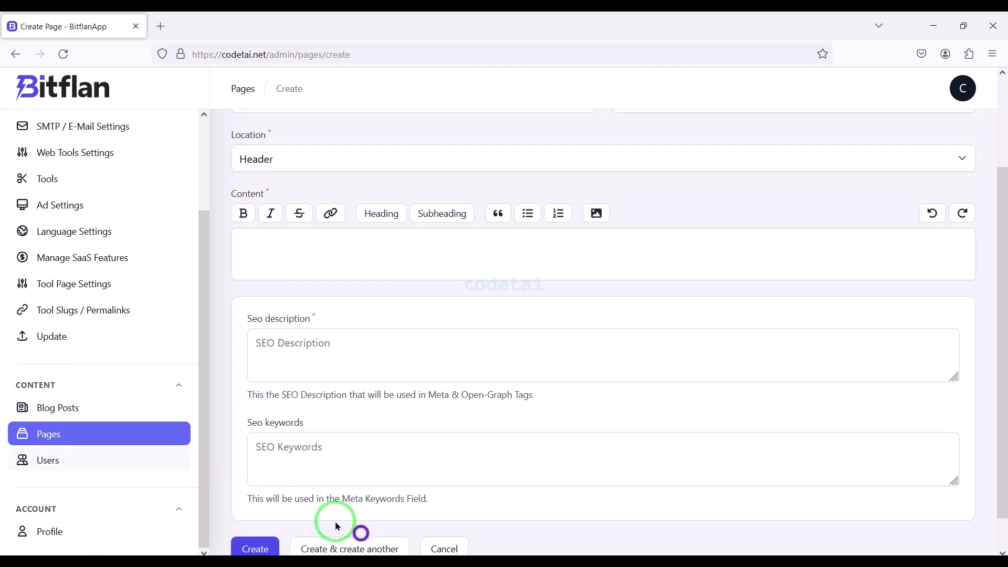
Browse the Create User form, toggling admin rights on and off, without saving
left_click(110, 463)
left_click(946, 157)
left_click(364, 216)
left_click(770, 206)
left_click(370, 325)
left_click(333, 308)
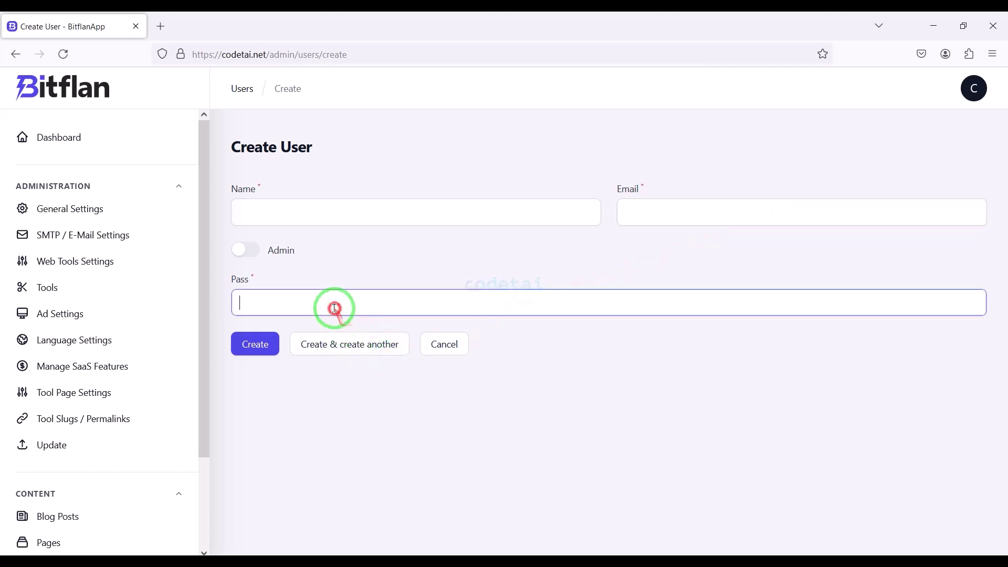
left_click(247, 249)
left_click(256, 251)
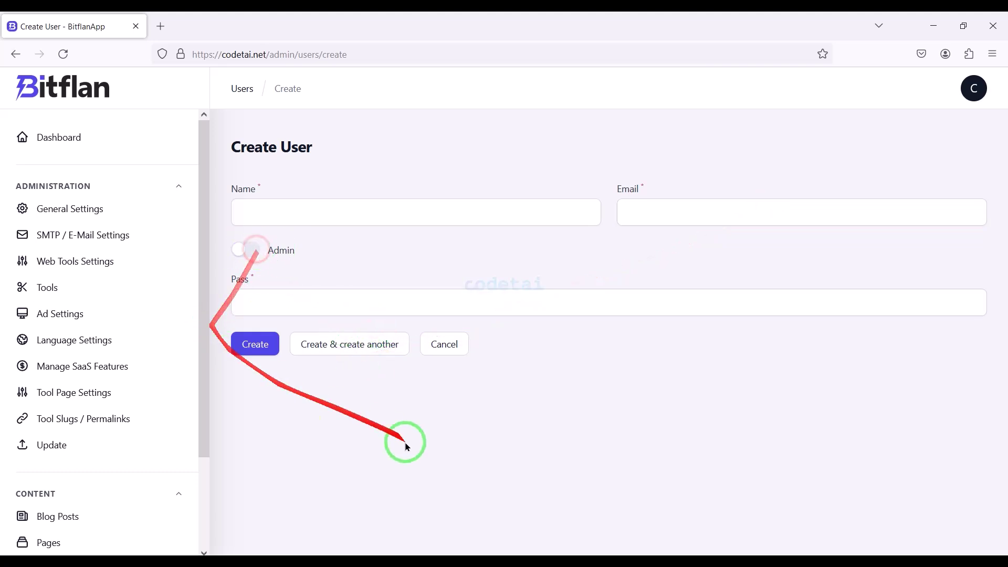
scroll(136, 533, "down", 2)
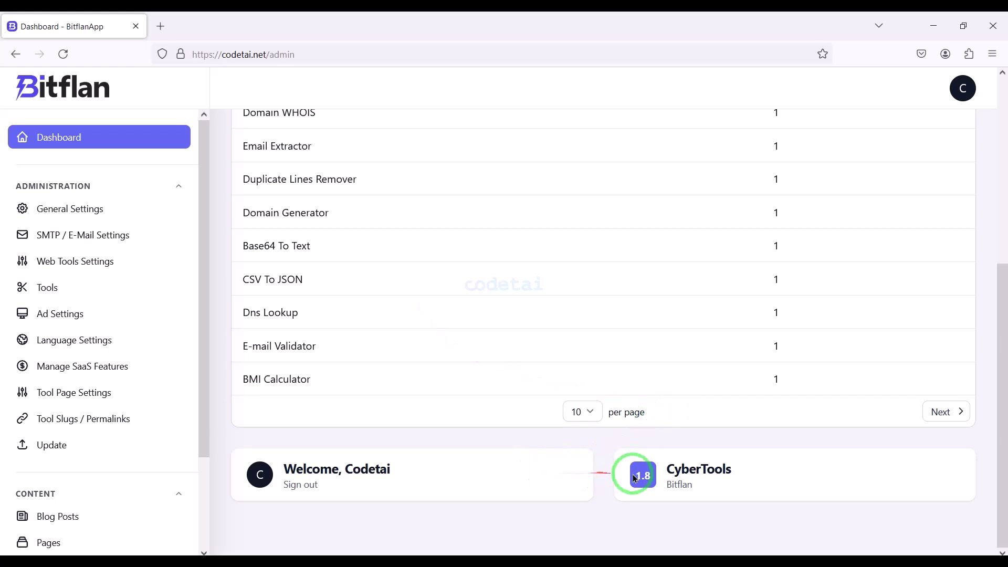
scroll(856, 430, "up", 5)
scroll(68, 450, "down", 5)
scroll(93, 423, "up", 5)
scroll(92, 423, "up", 3)
left_click(244, 54)
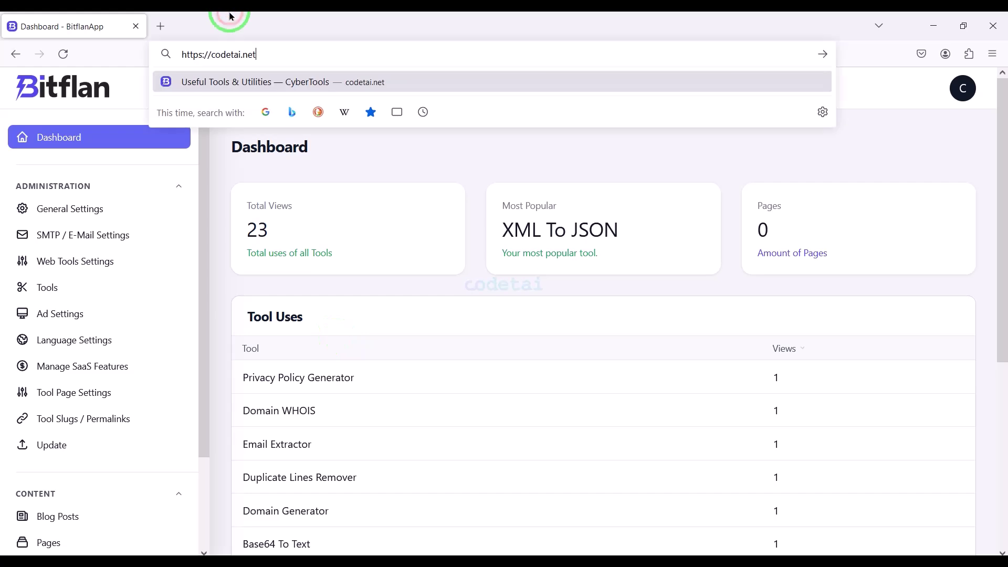
key("Return")
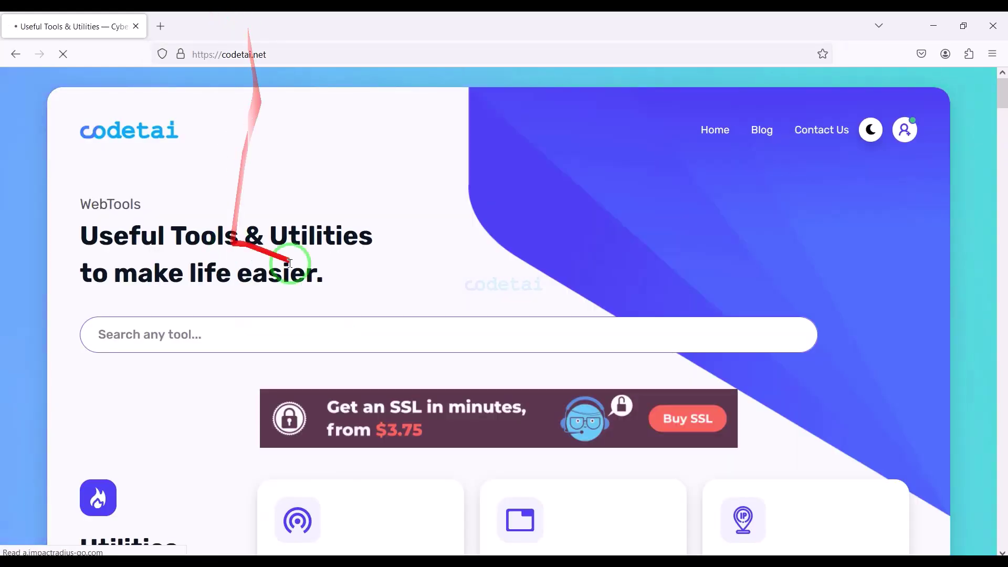
scroll(538, 400, "down", 20)
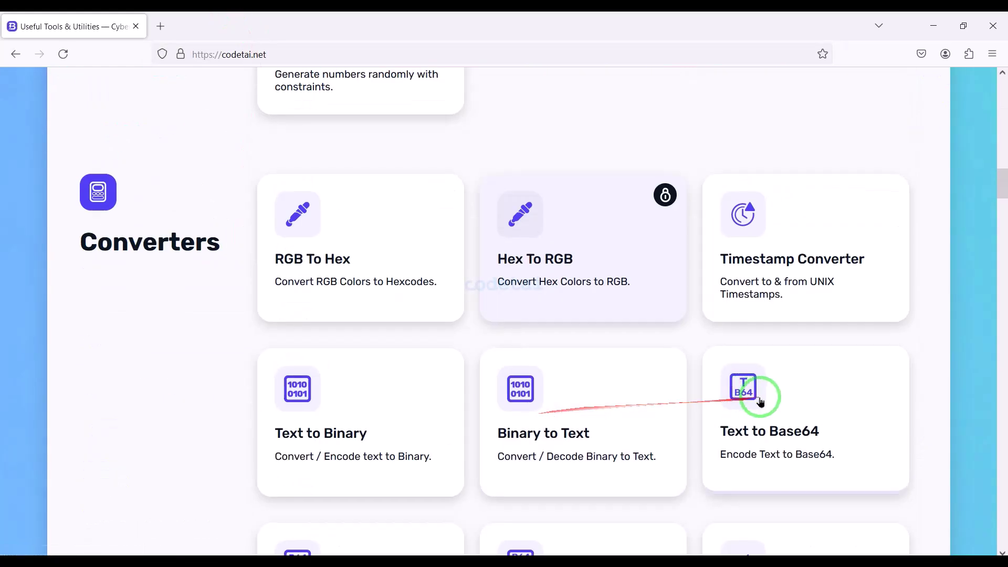
left_click_drag(1003, 202, 992, 105)
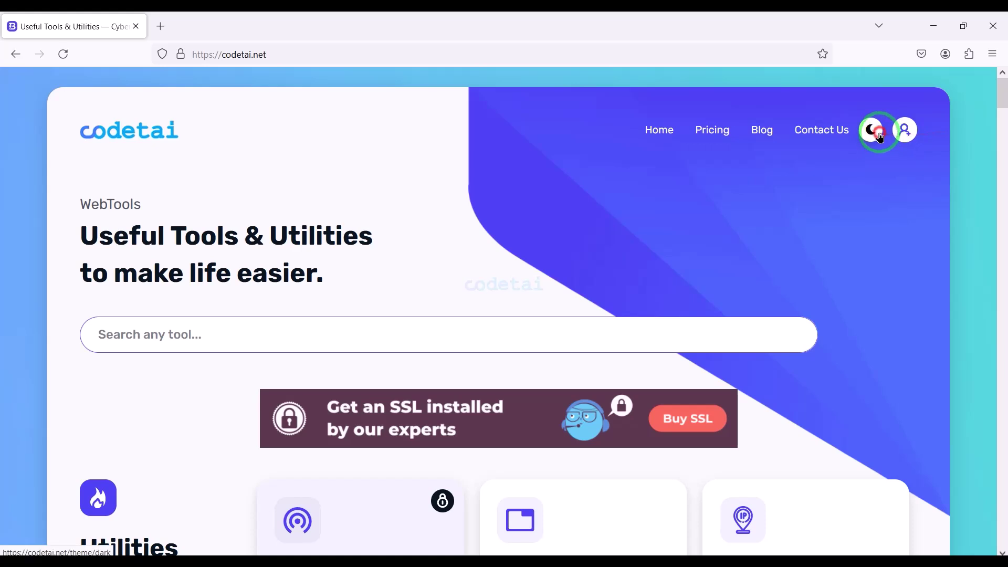
Switch the site to the dark theme, then go from the login page to Create a New Account
left_click(862, 139)
left_click(902, 135)
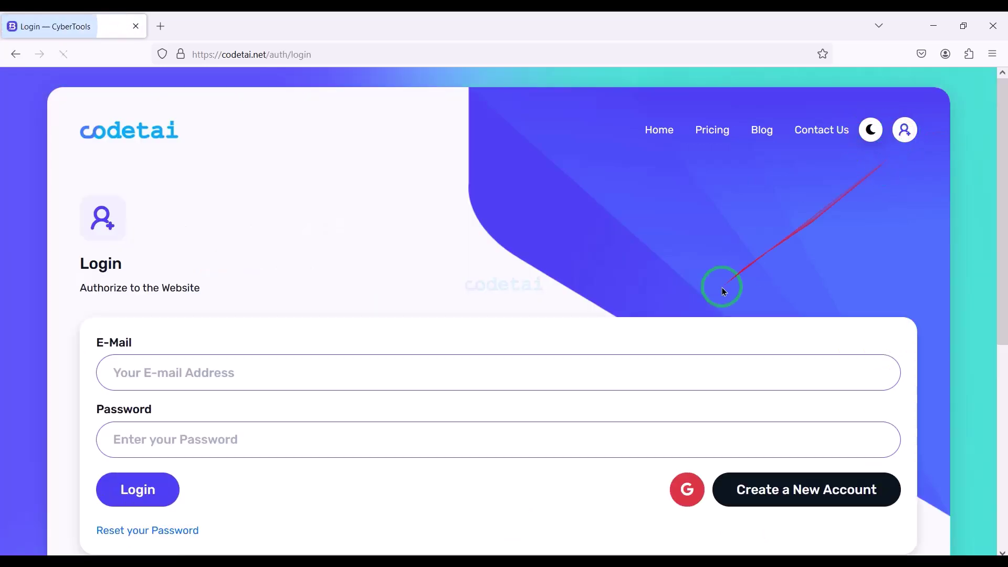
scroll(551, 336, "down", 2)
scroll(455, 415, "down", 2)
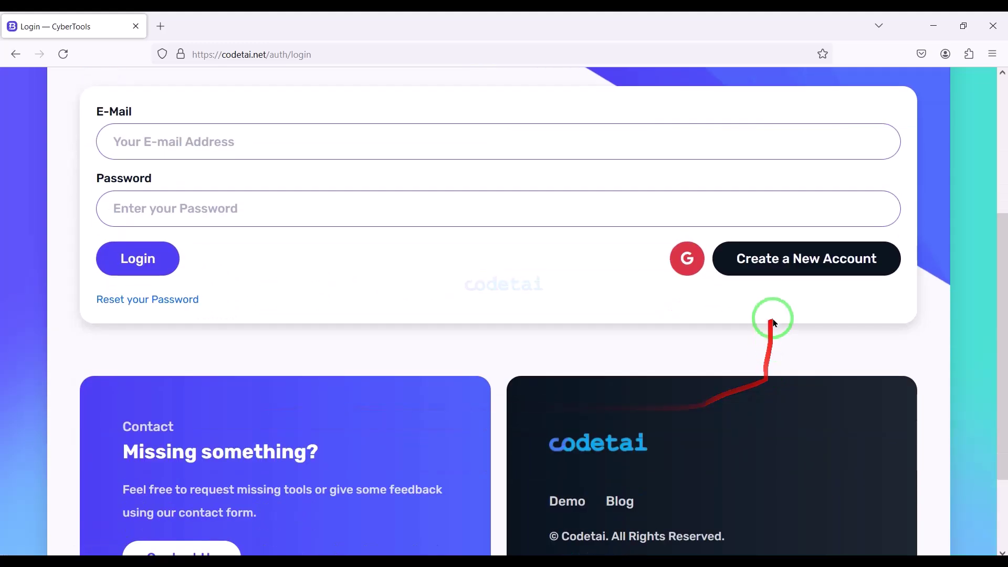
left_click(765, 263)
scroll(734, 420, "down", 6)
scroll(735, 427, "up", 7)
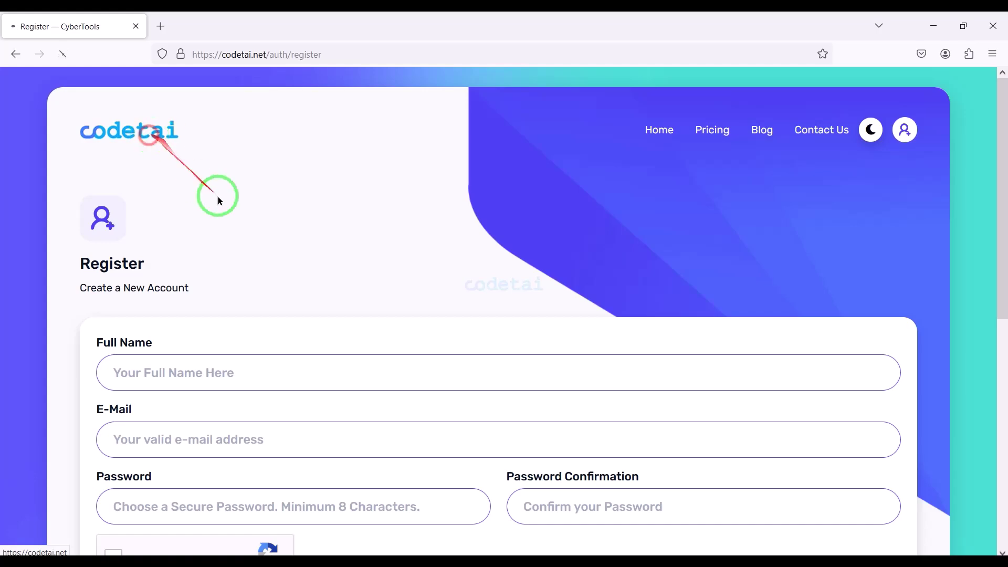